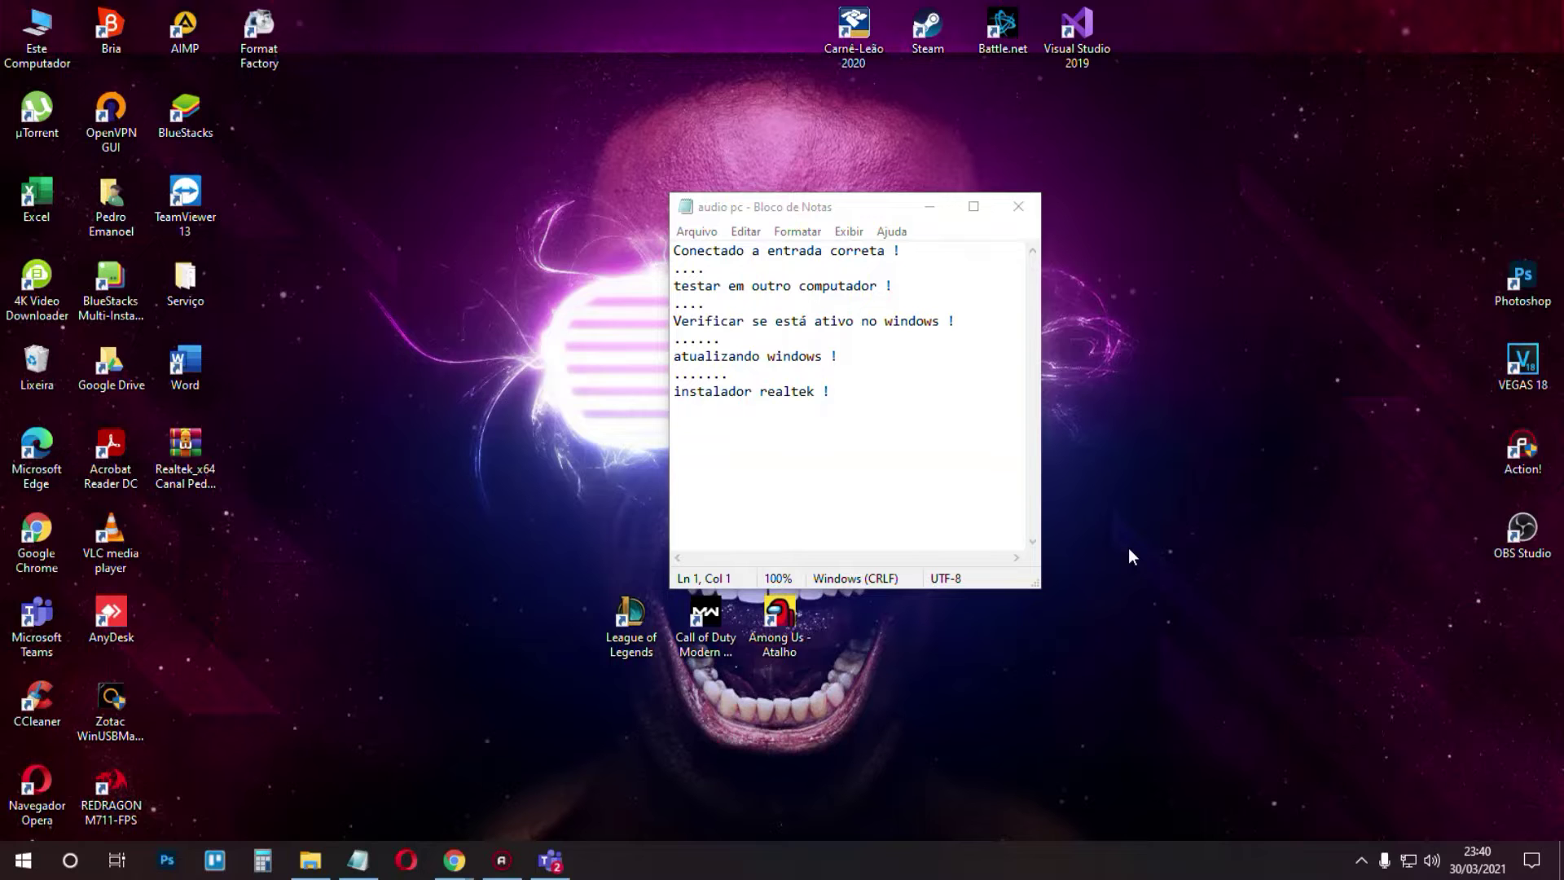
Highlight the whole audio troubleshooting checklist, then only its first item, "Conectado a entrada correta !".
click(950, 457)
key(ctrl+a)
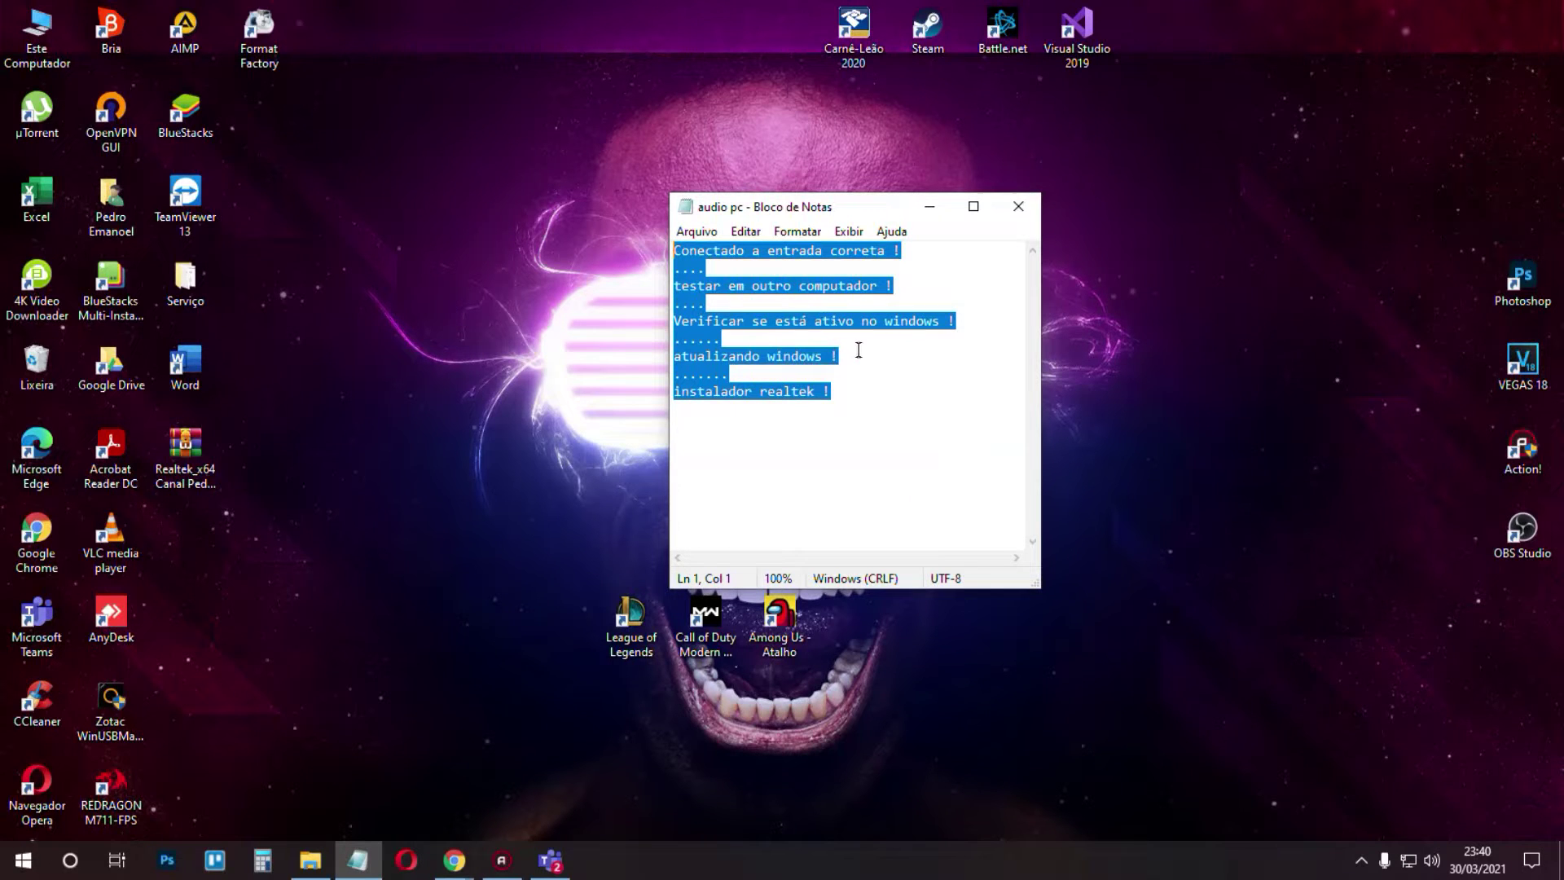
click(888, 359)
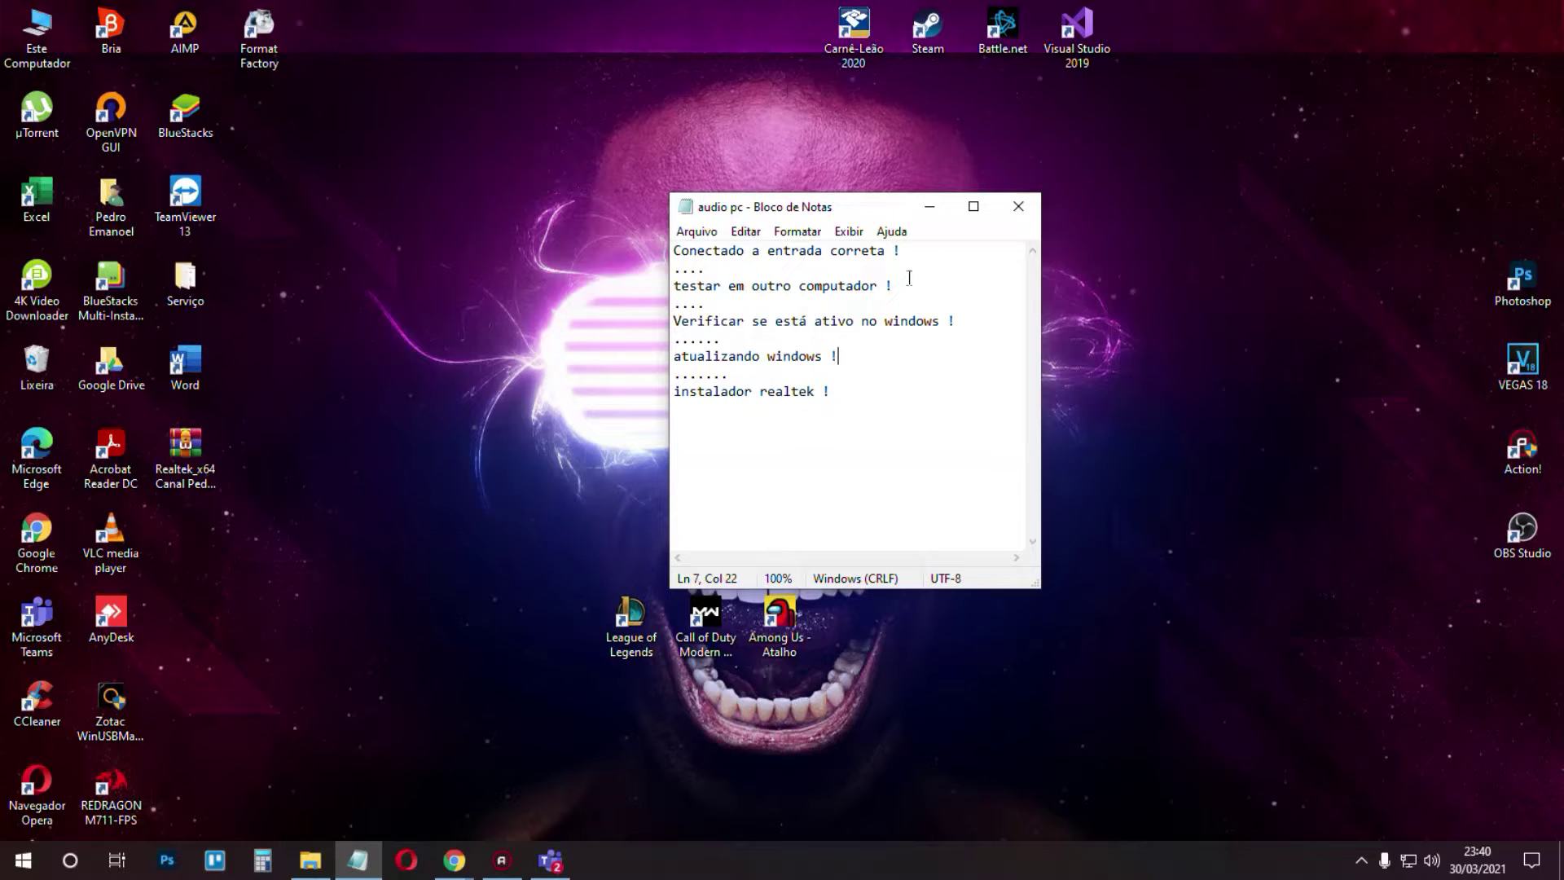
drag(673, 251, 900, 250)
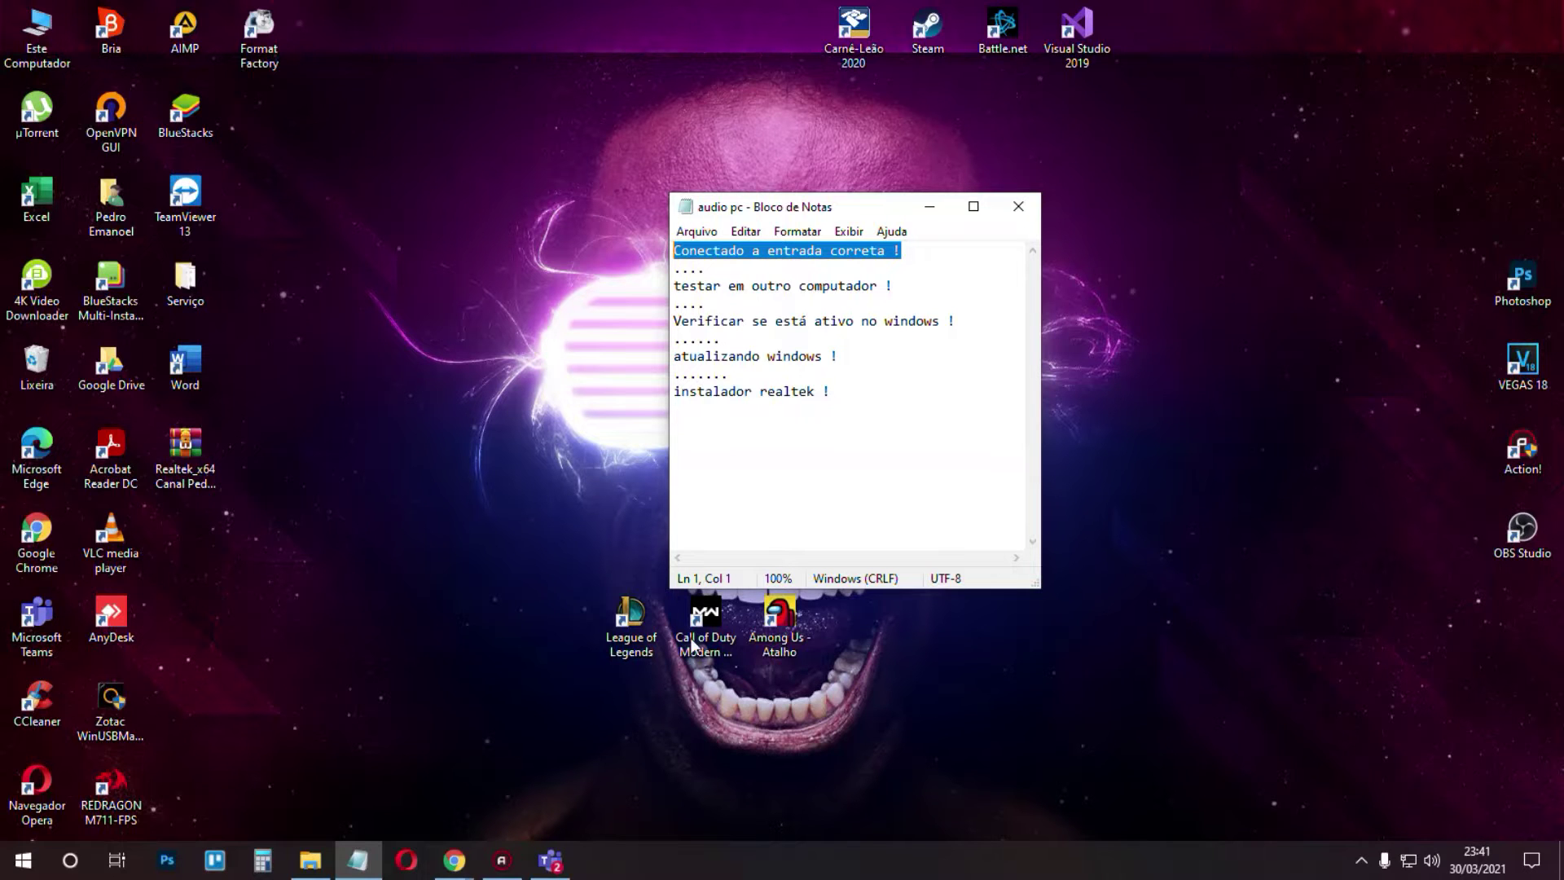
Switch to a maximized Google Chrome window and search Google Images for "entrada p2 e p3".
right_click(469, 848)
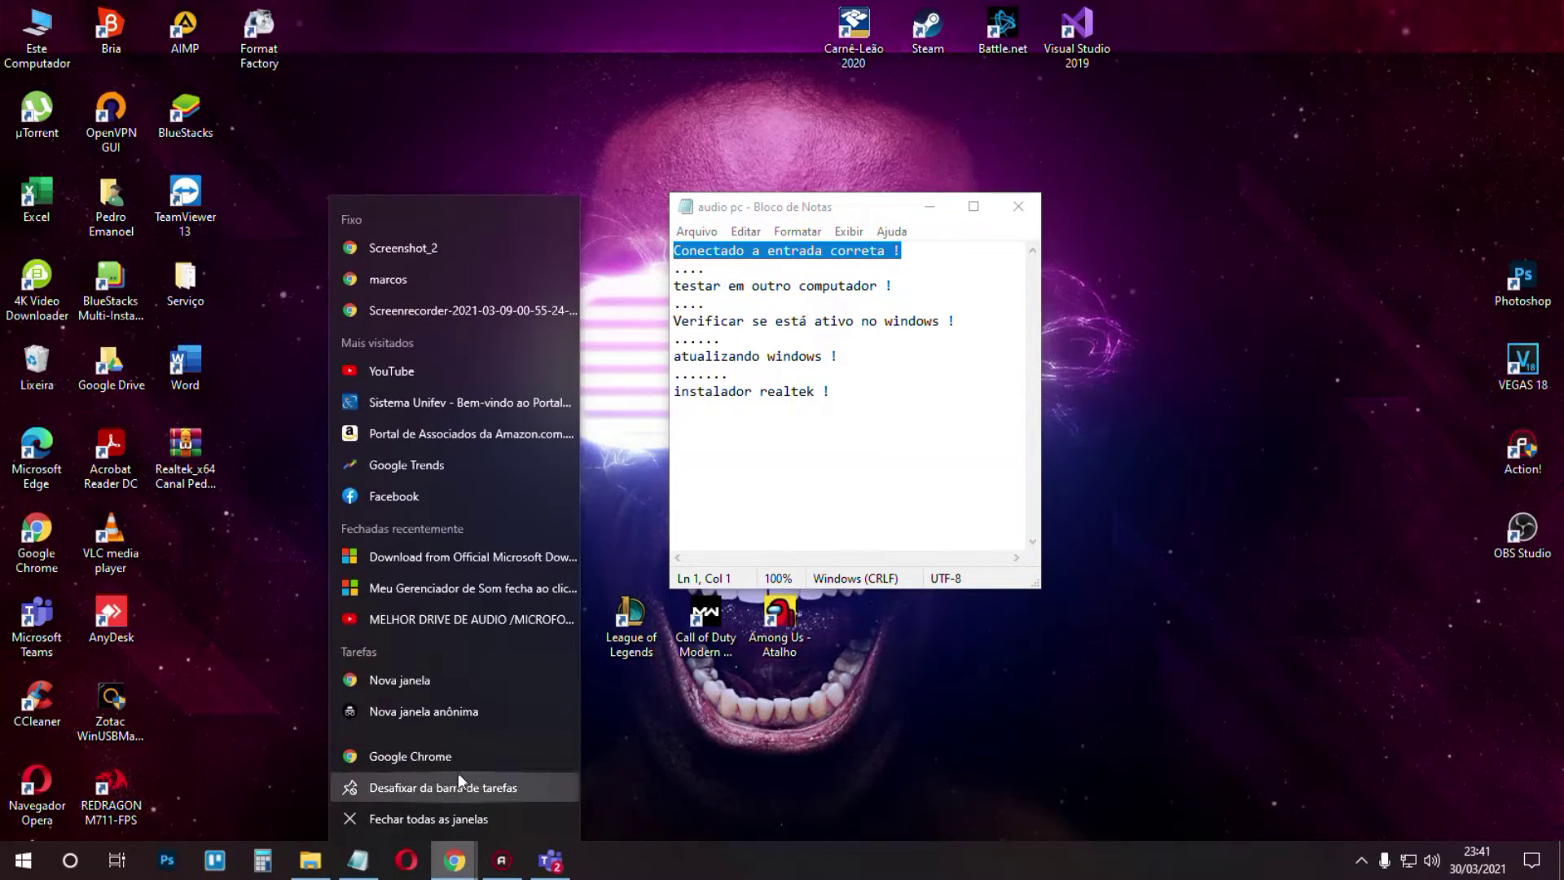
click(404, 650)
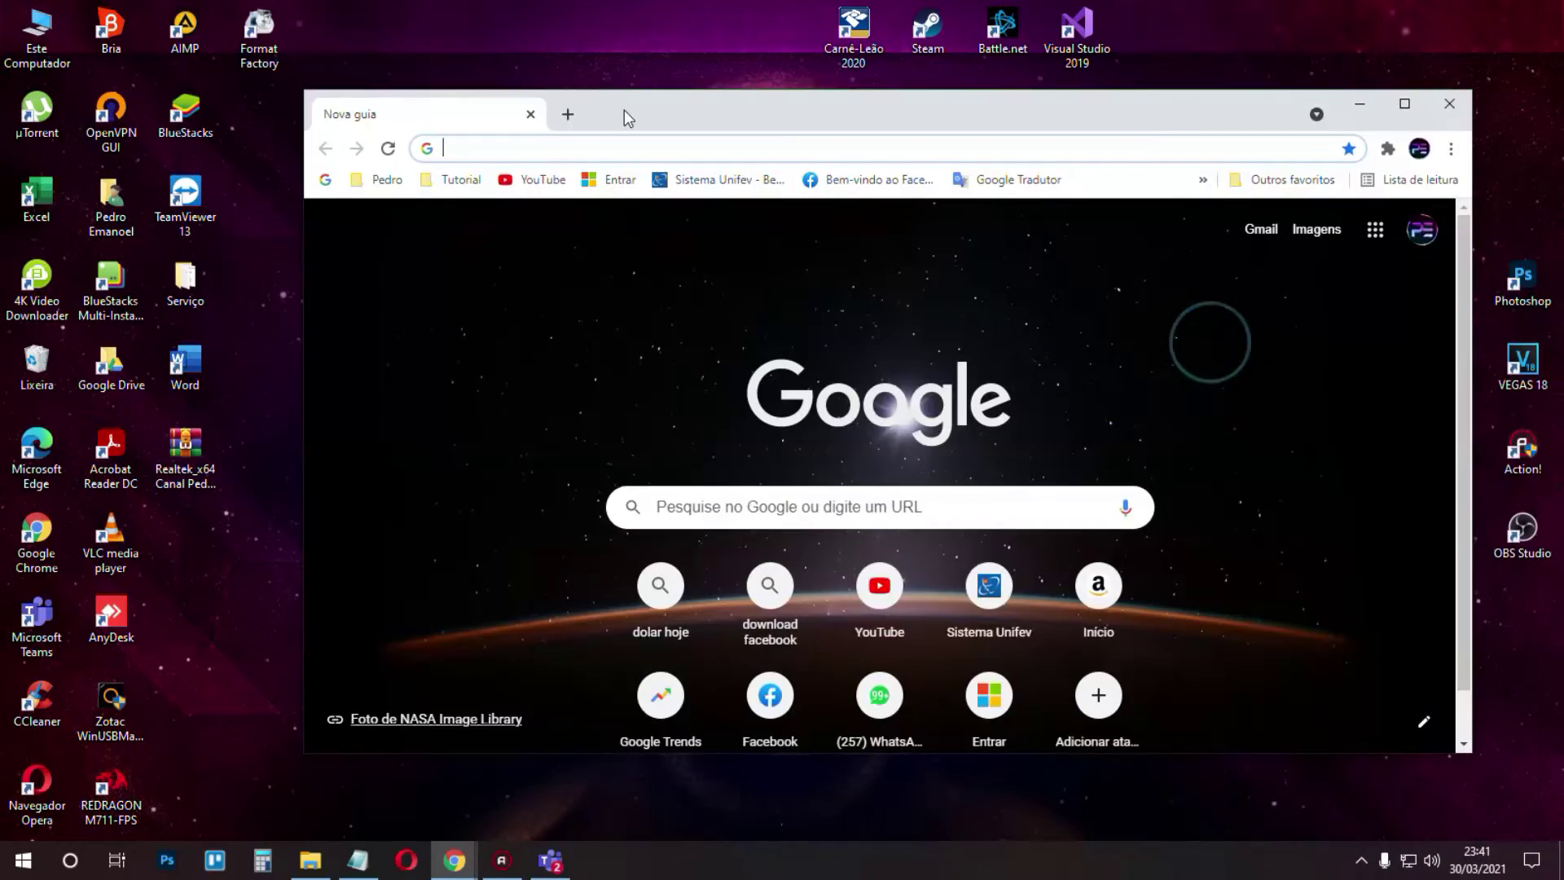
double_click(624, 110)
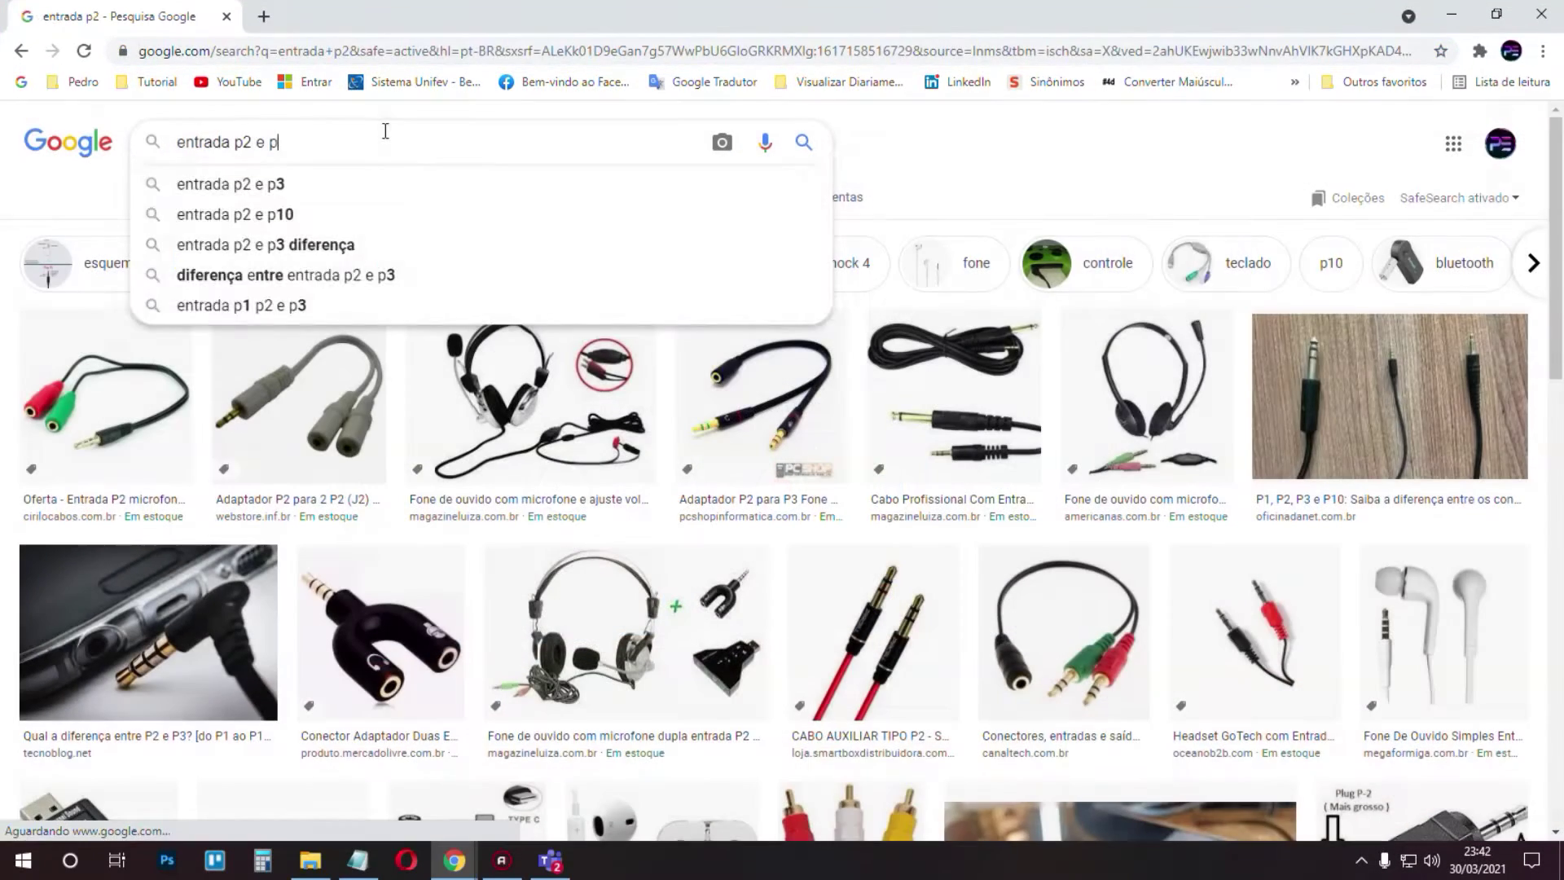
key(Return)
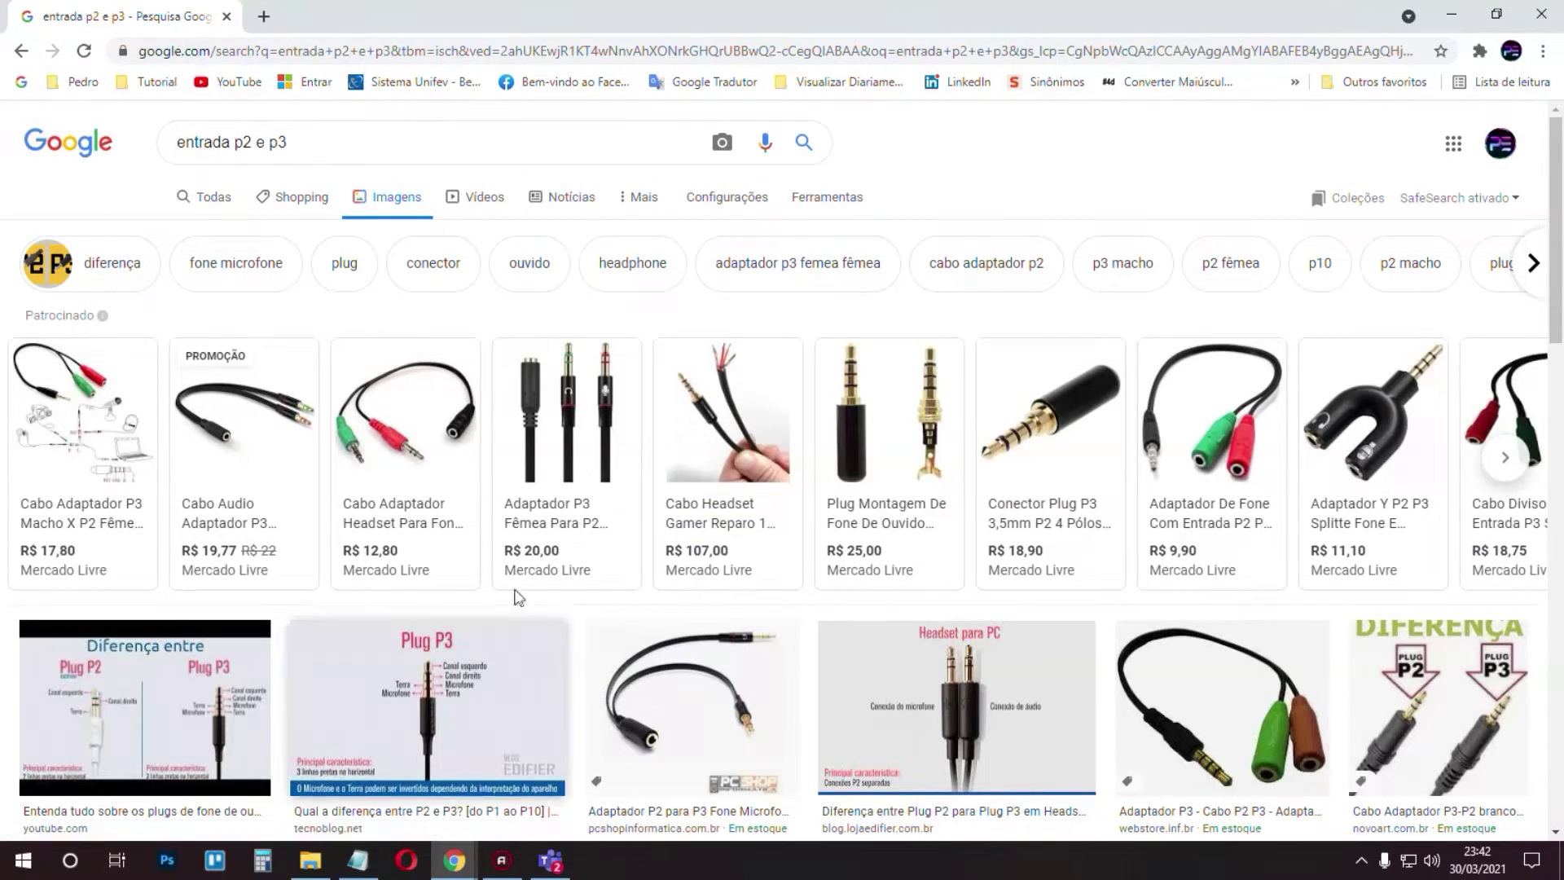
Examine the headset adapter cable with green and red P2 plugs in the image results, and return to the Notepad checklist.
click(379, 448)
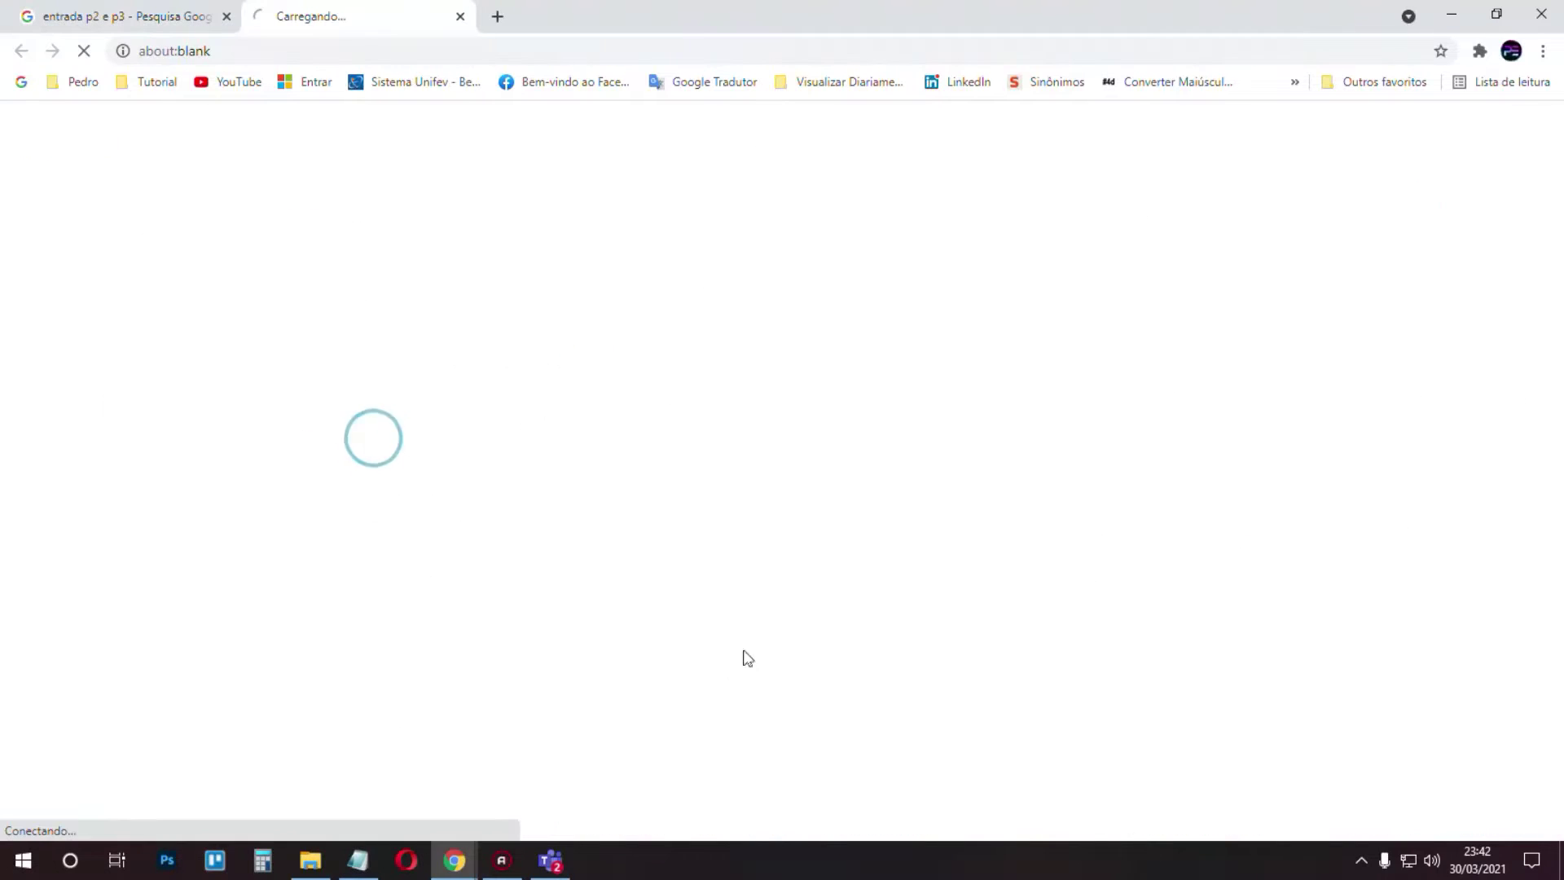
click(460, 16)
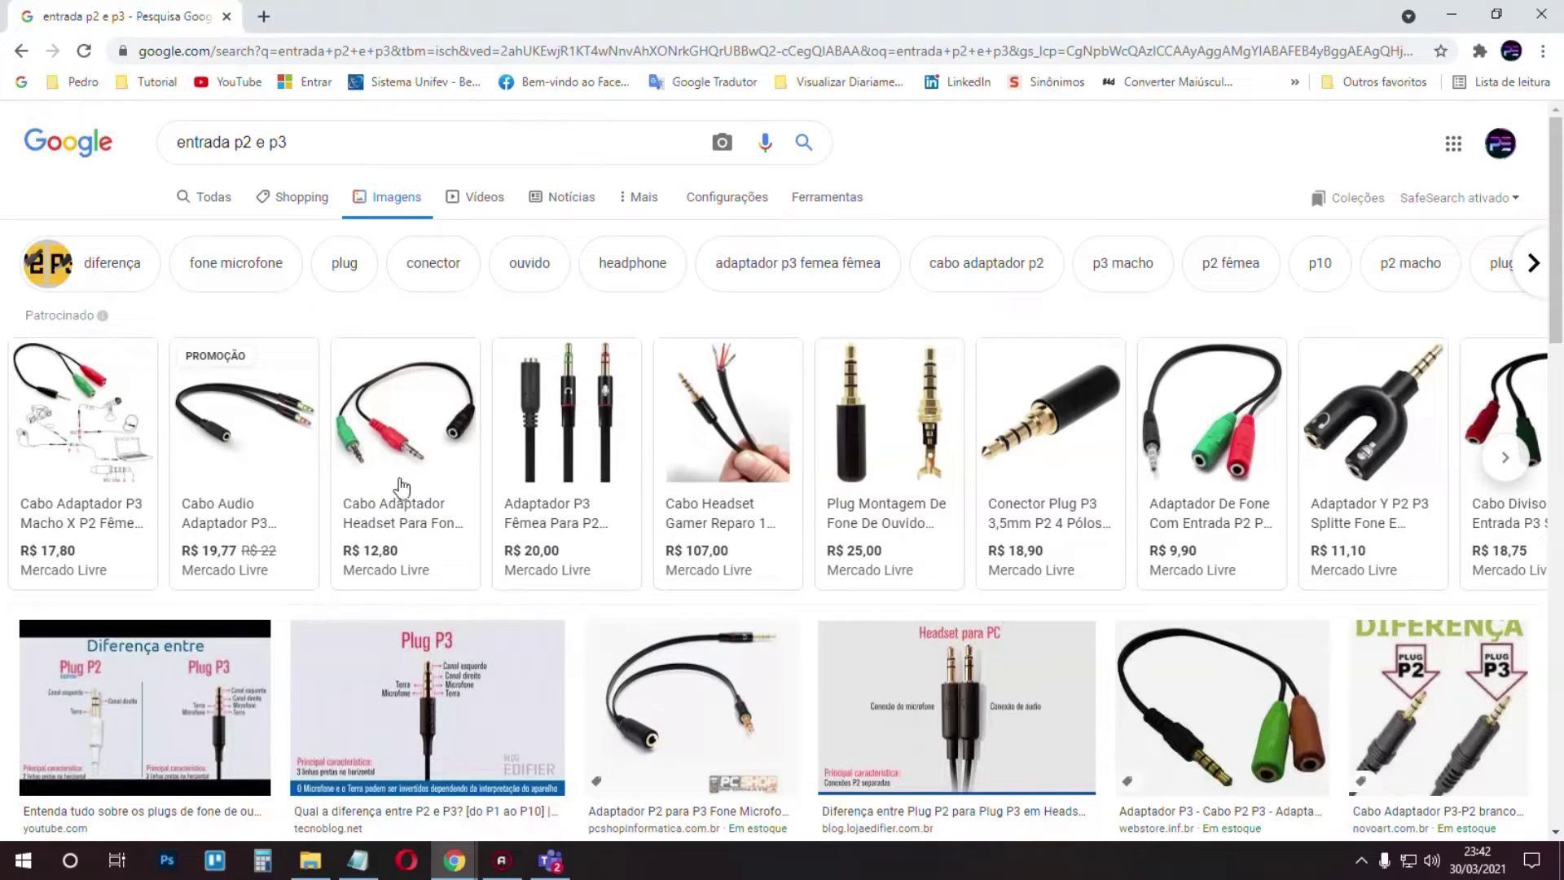
mouse_move(438, 470)
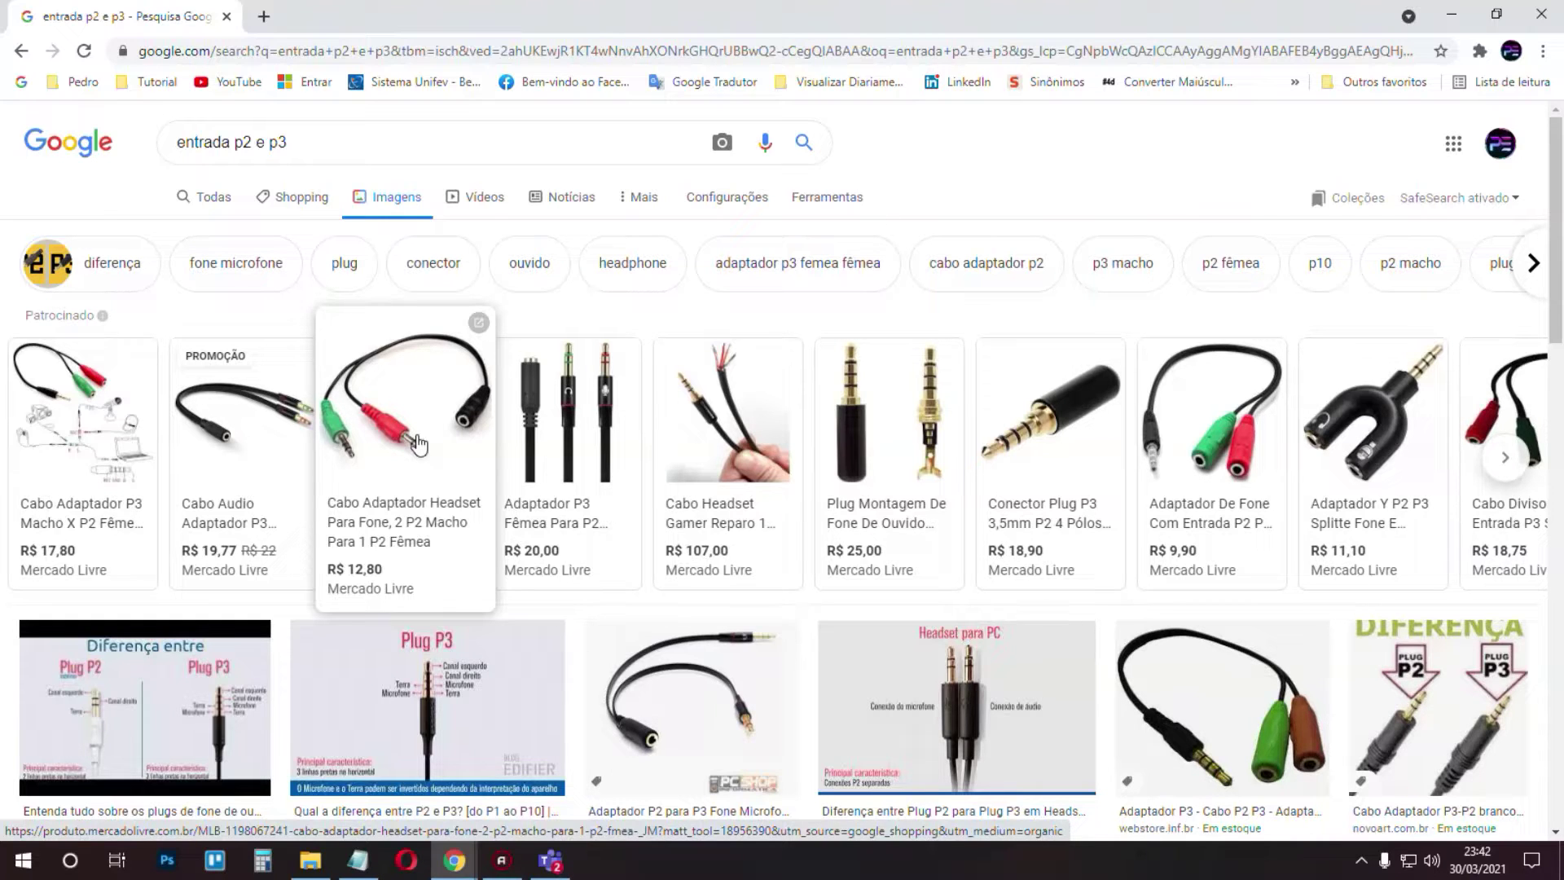
click(1482, 742)
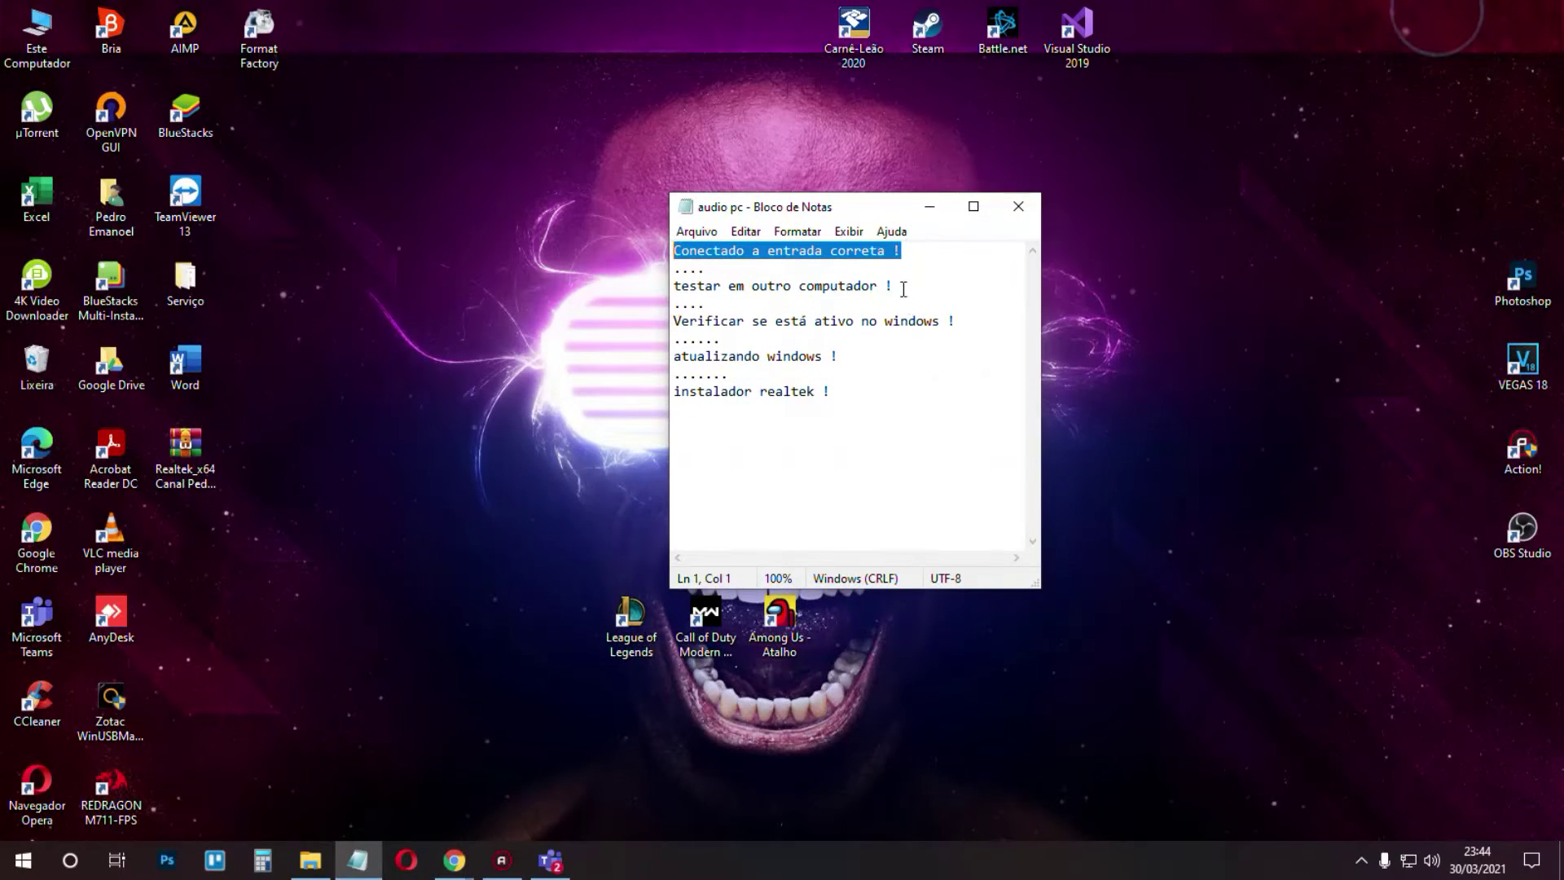
Highlight the checklist item "testar em outro computador !", then "Verificar se está ativo no windows !".
drag(729, 285, 660, 244)
drag(894, 285, 673, 286)
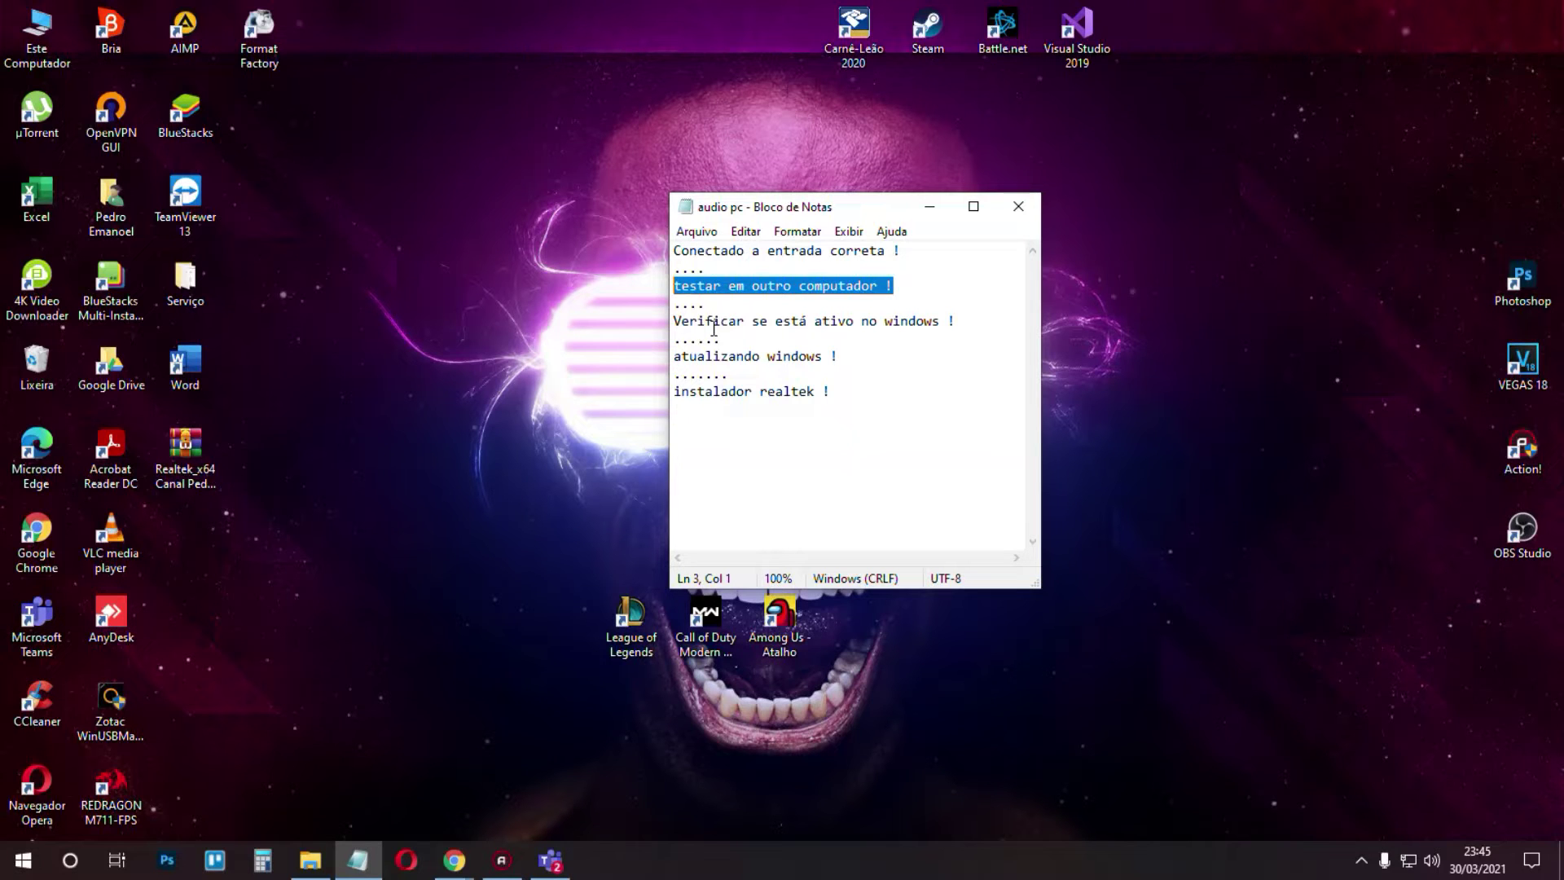
click(972, 321)
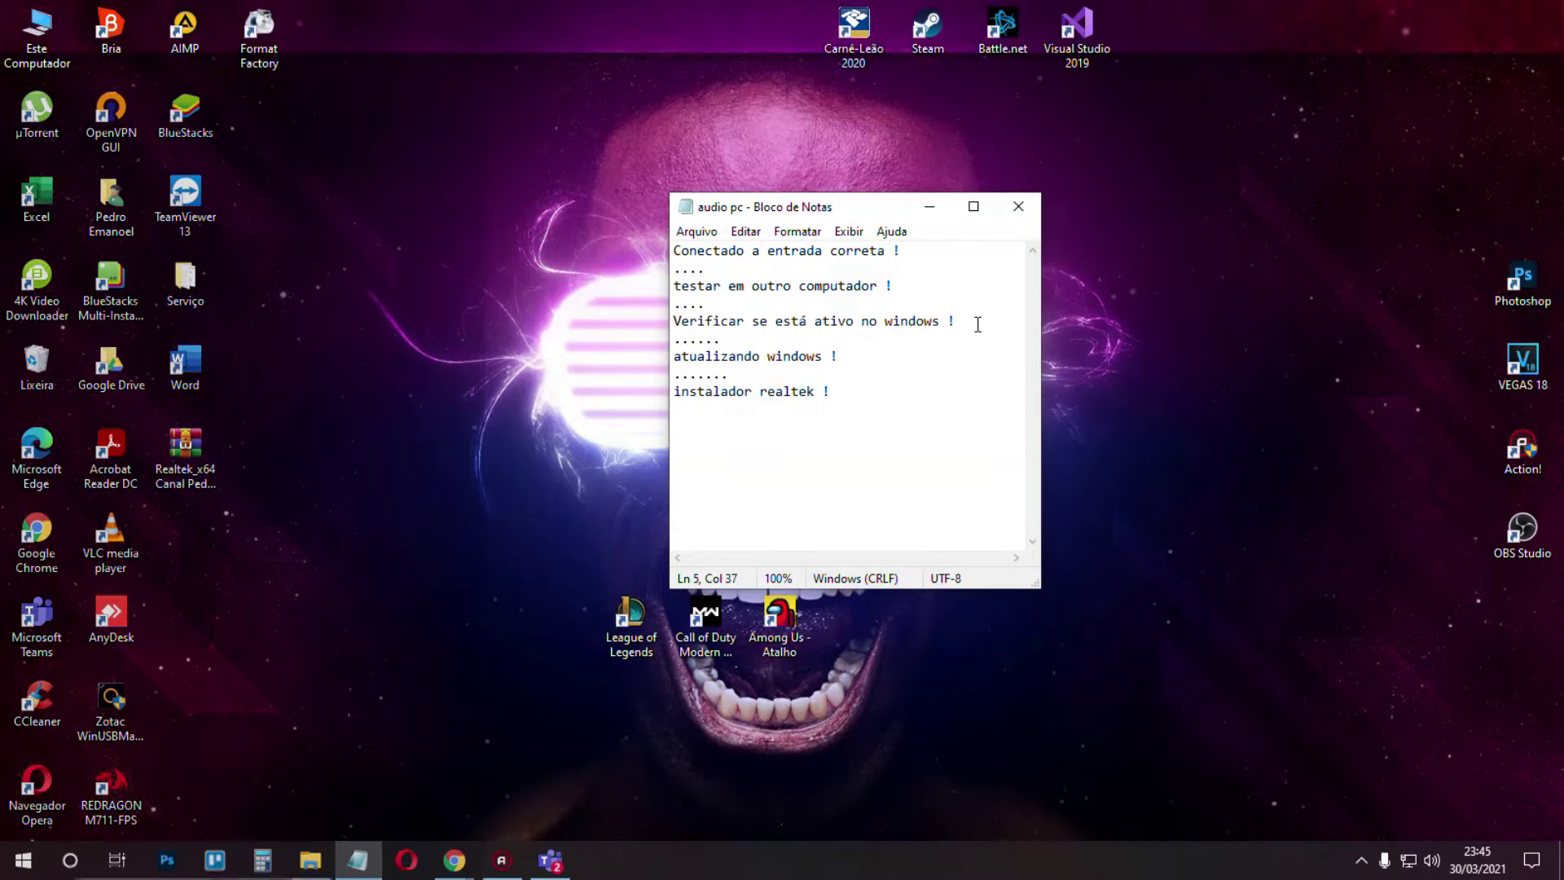
drag(973, 322, 658, 320)
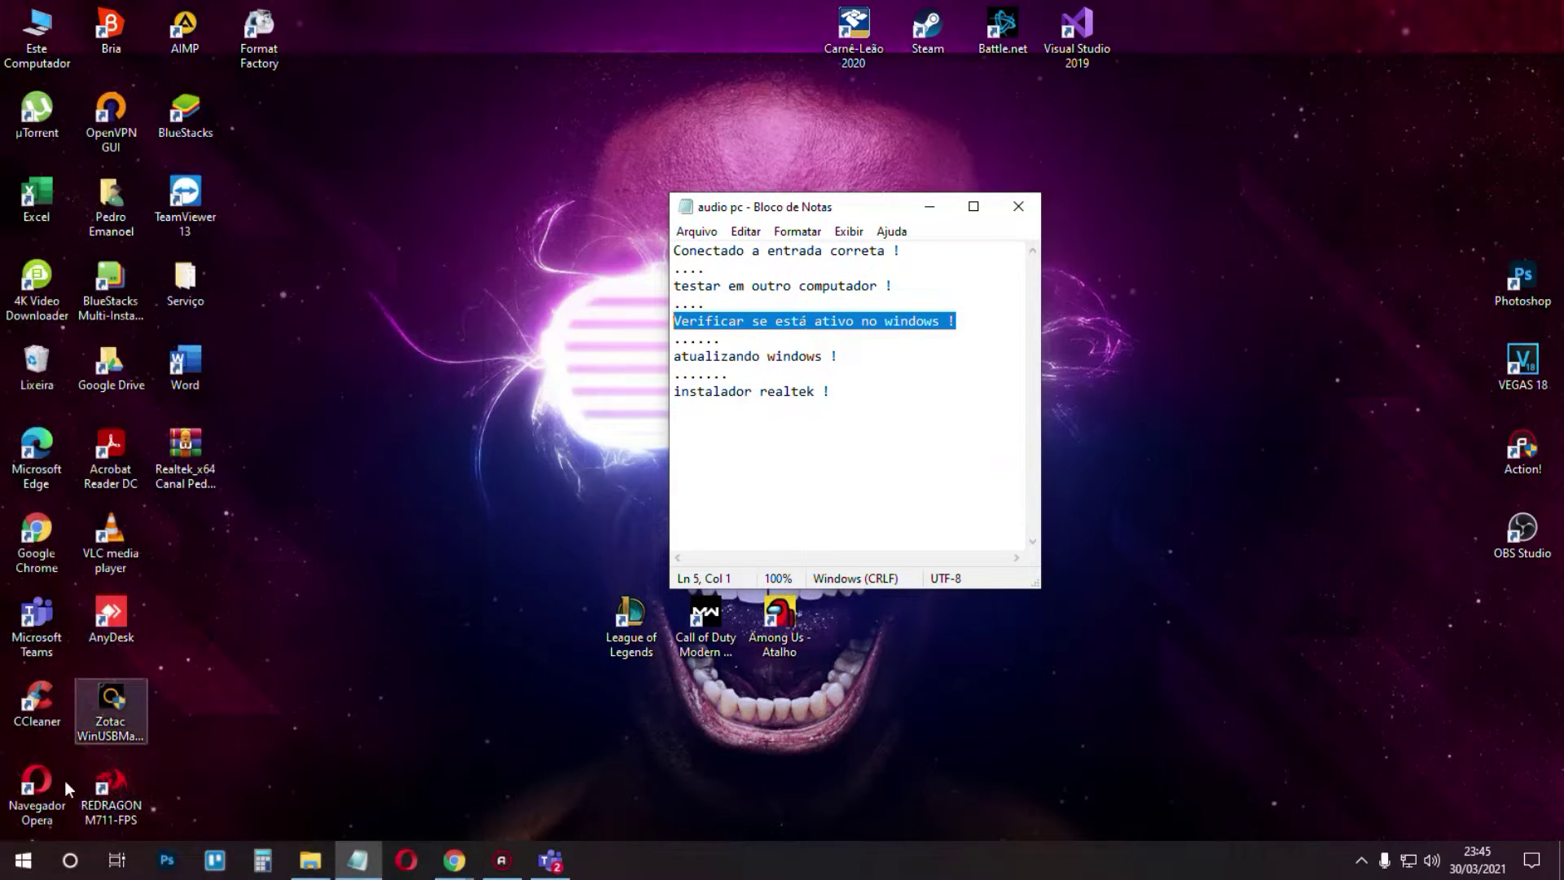
click(23, 860)
text(con)
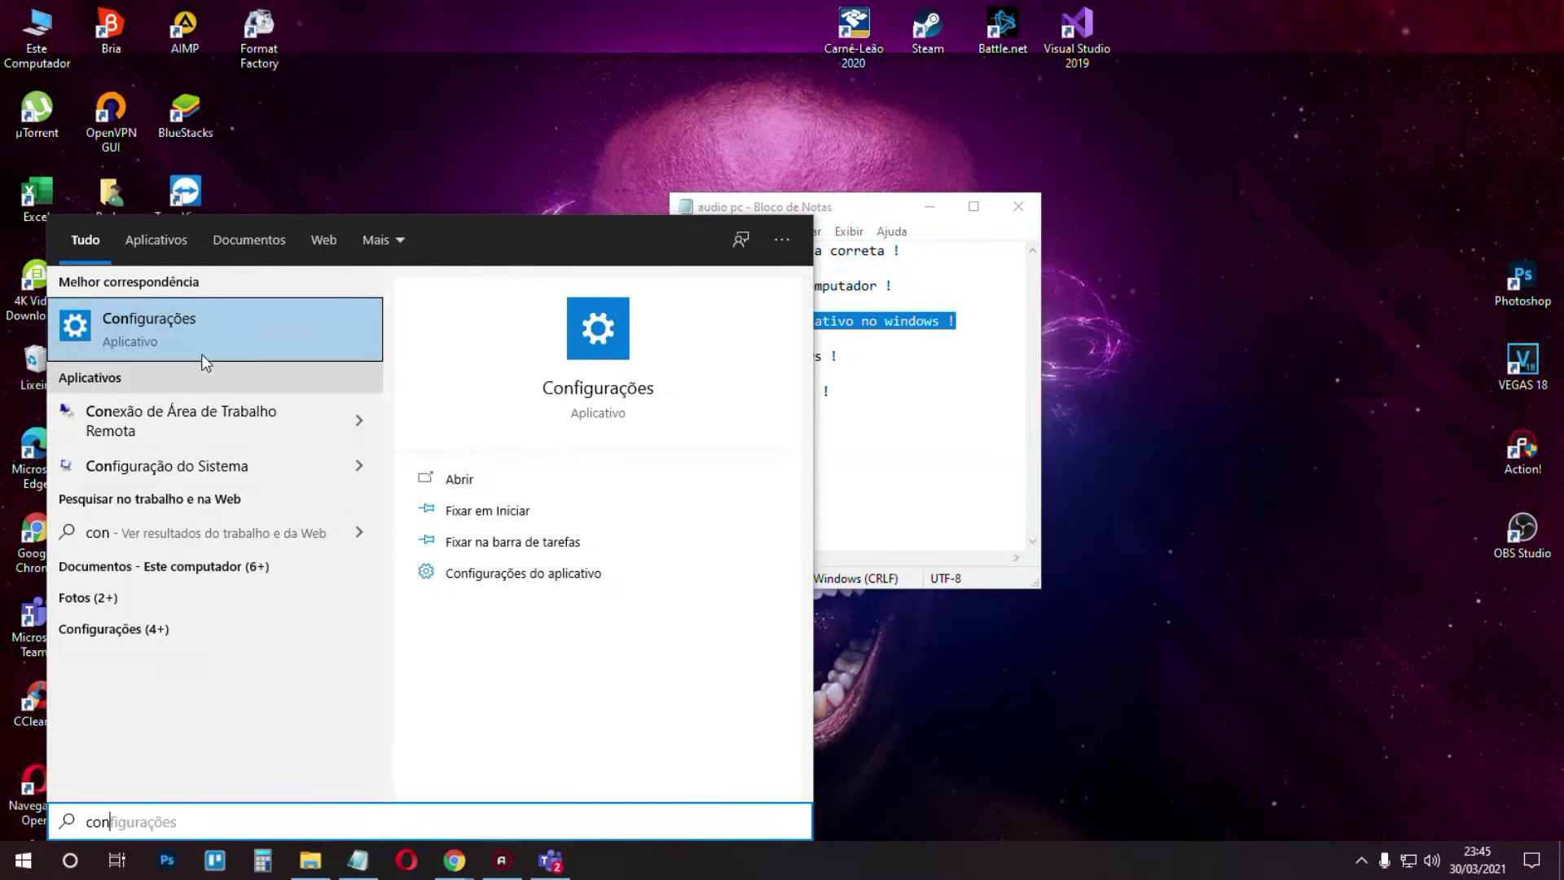
click(233, 342)
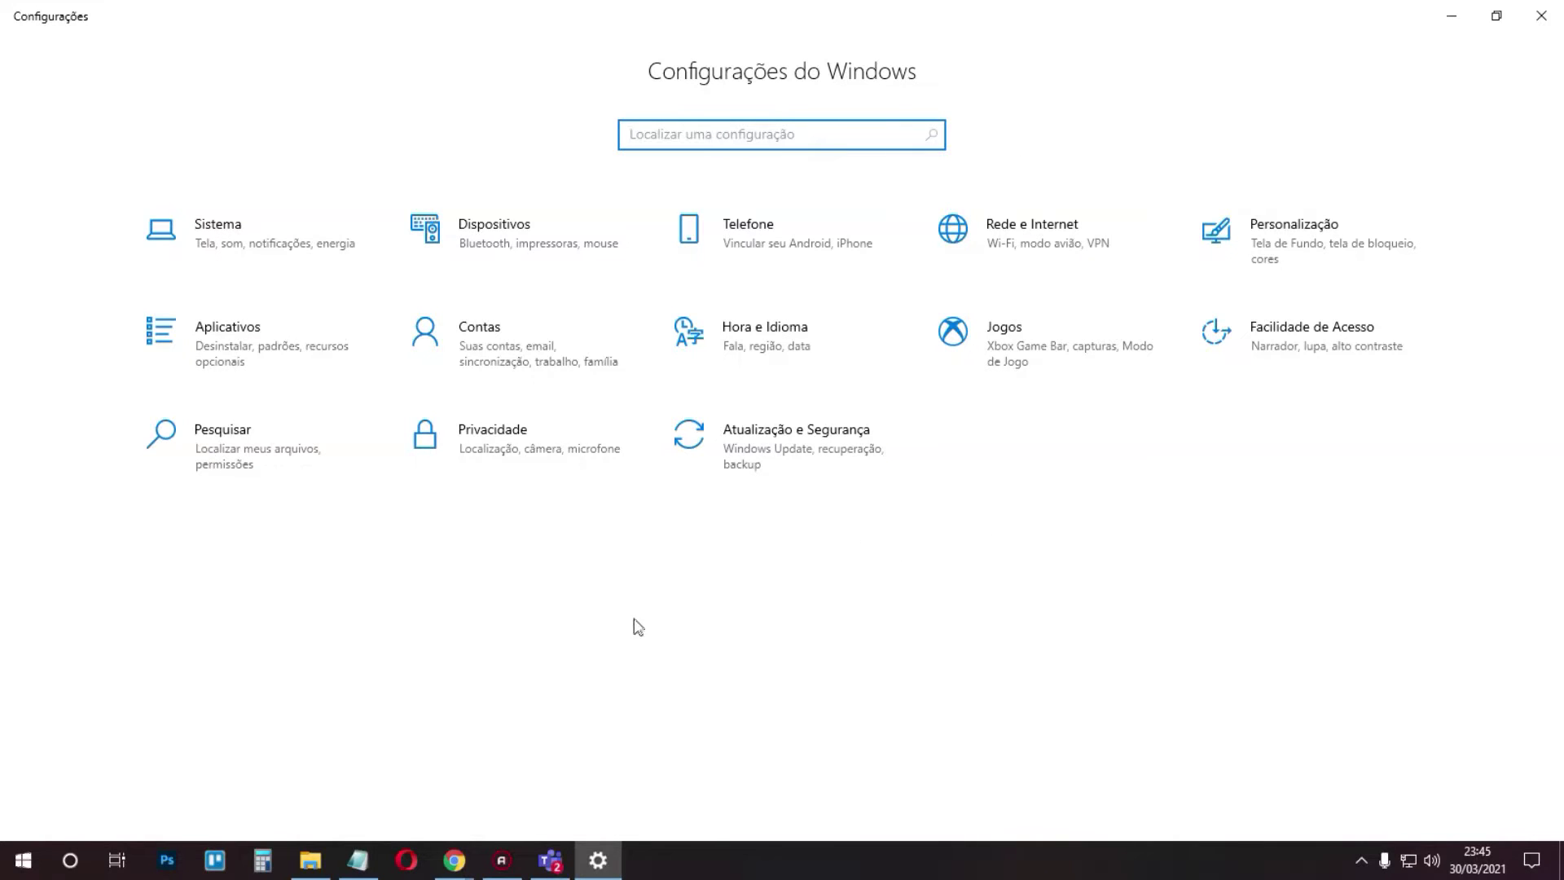
key(super)
text(painel)
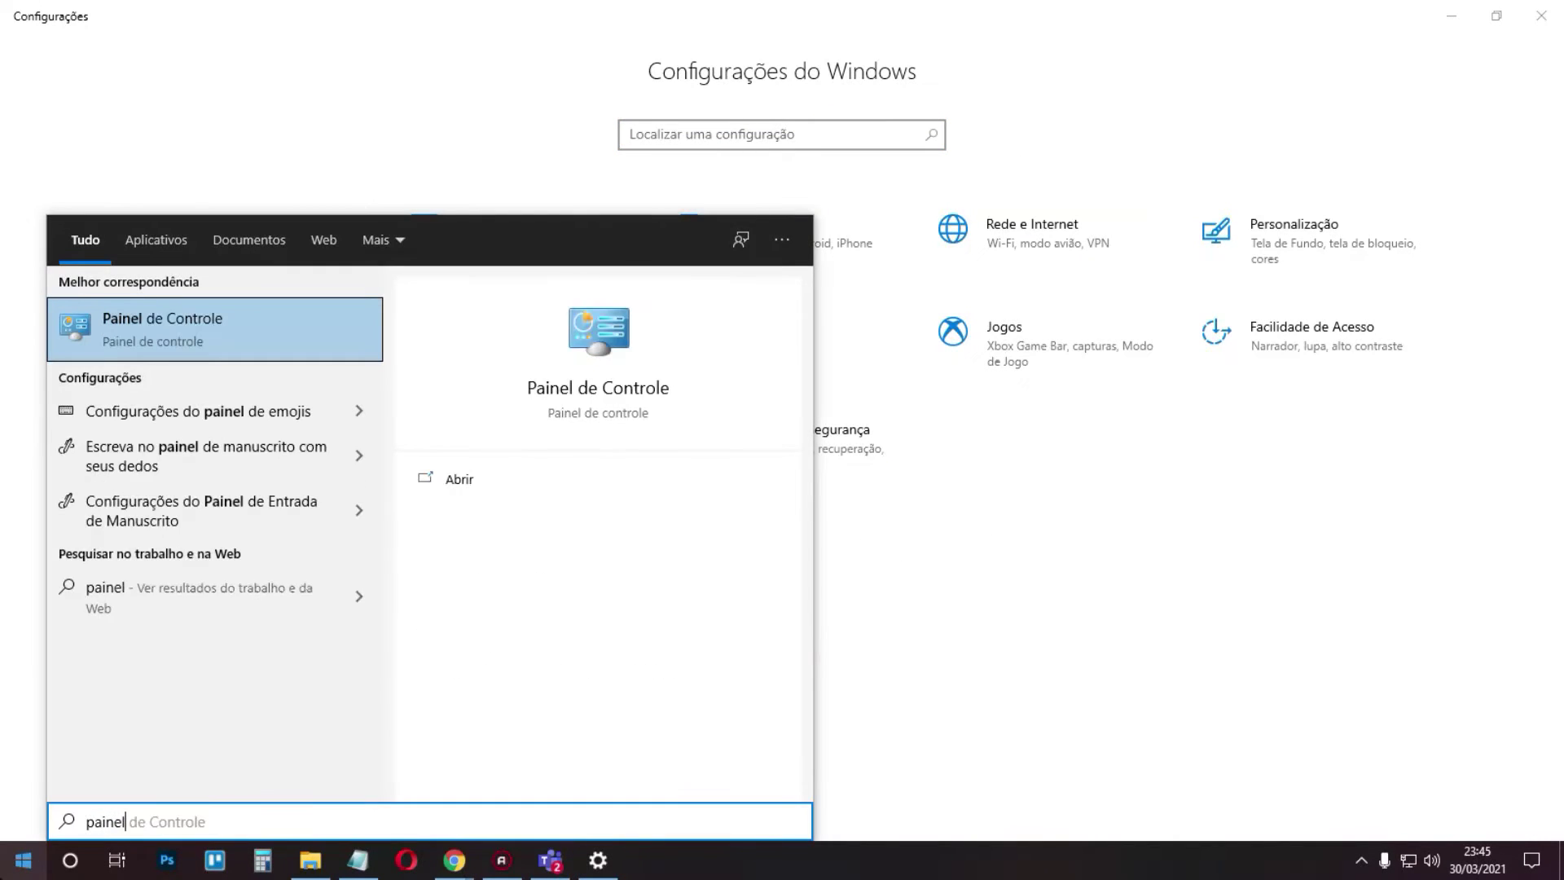
key(Return)
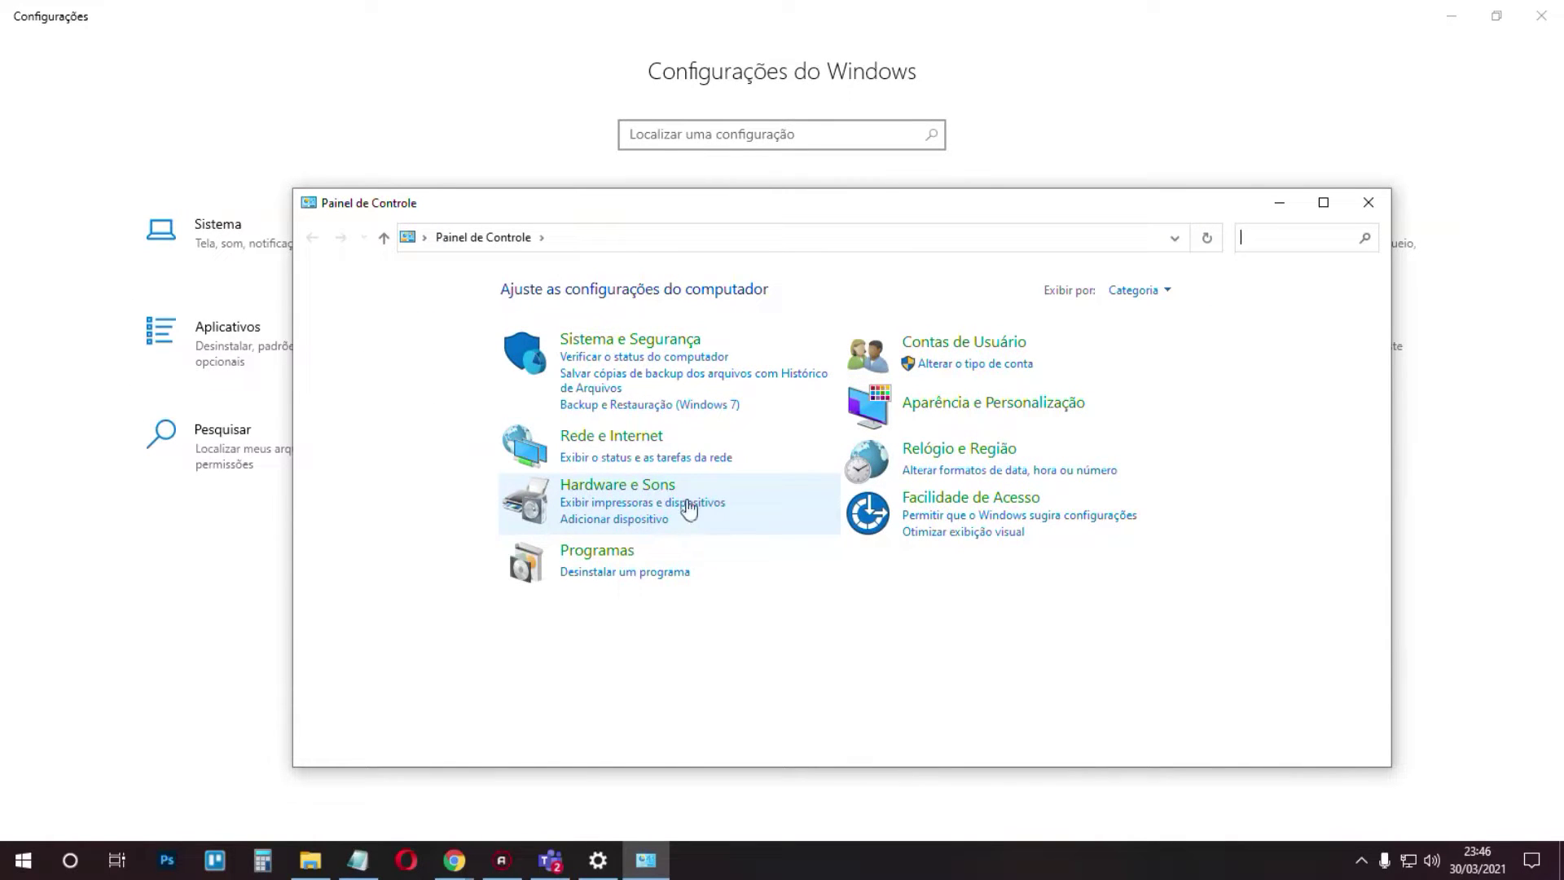
click(1281, 204)
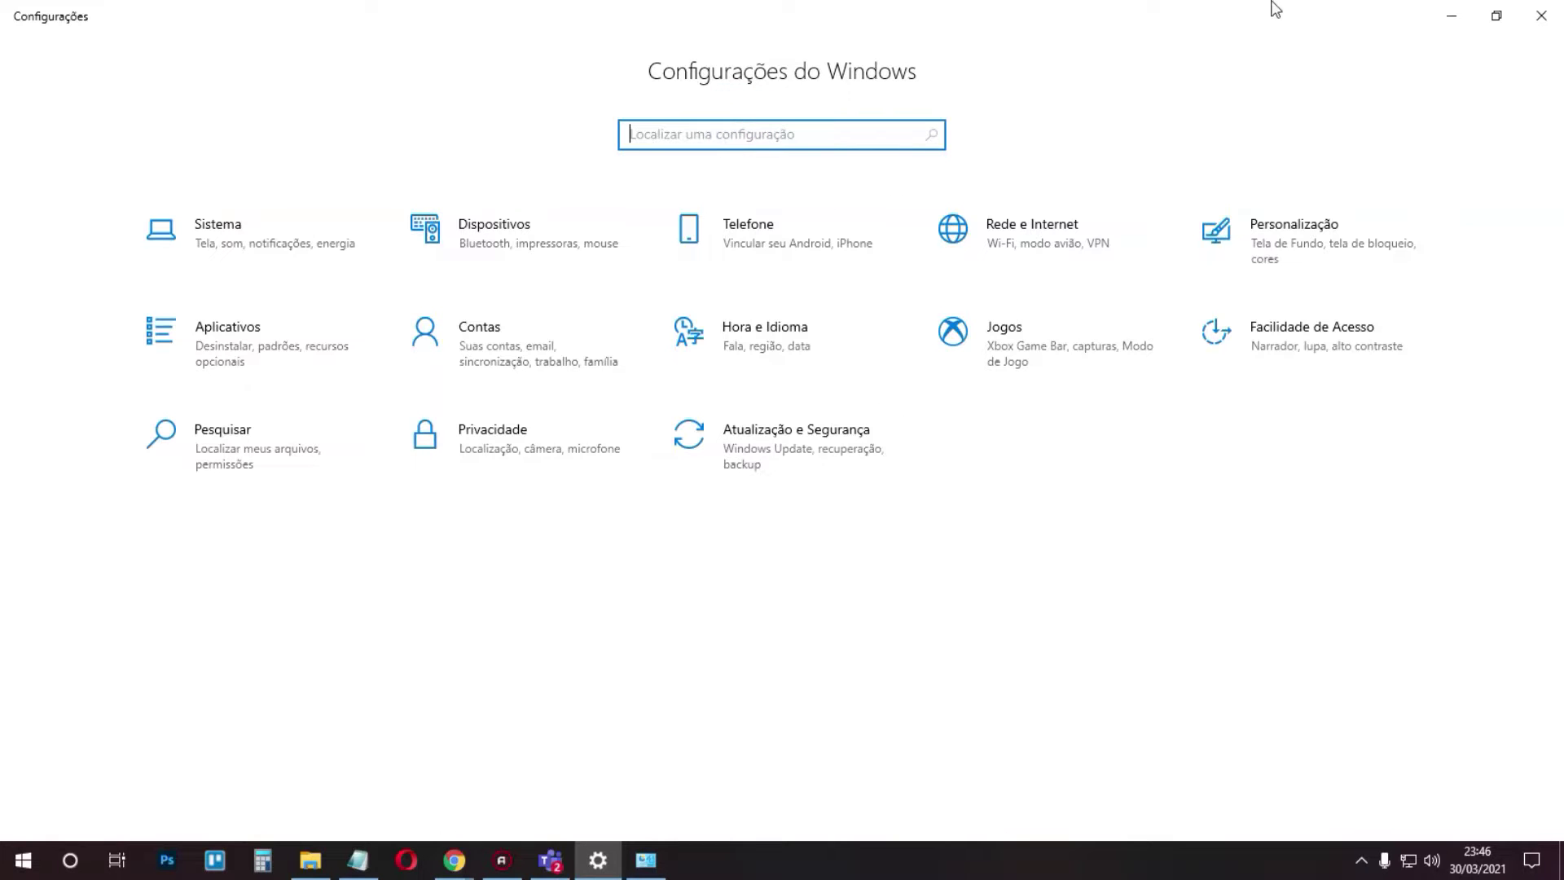
click(1538, 24)
Open Windows Configurações, search for "microfone" and open the microphone privacy settings.
key(super)
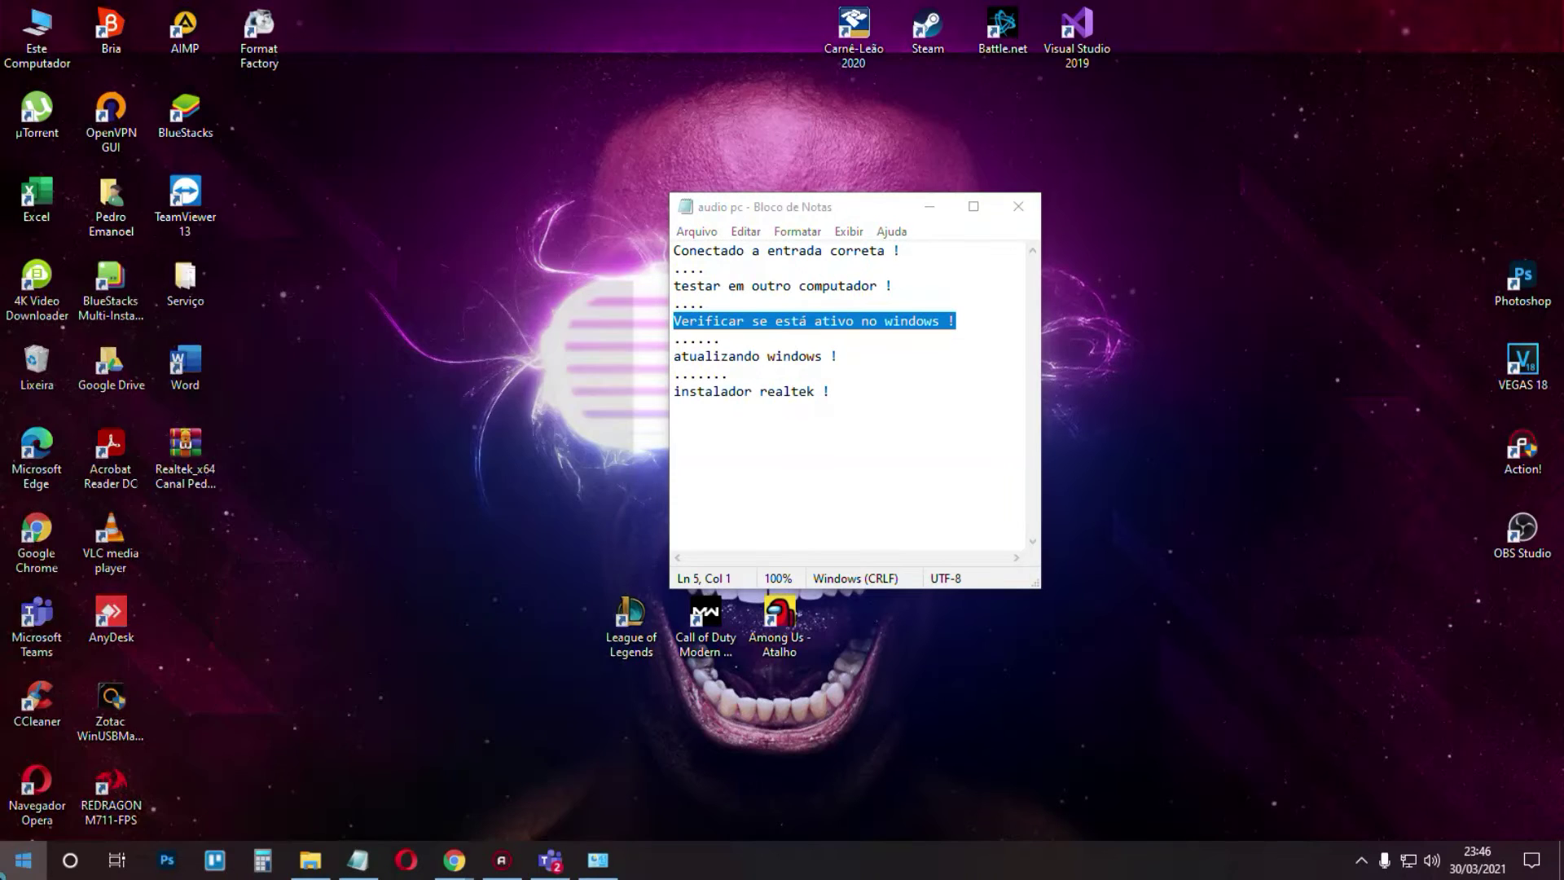
text(confi)
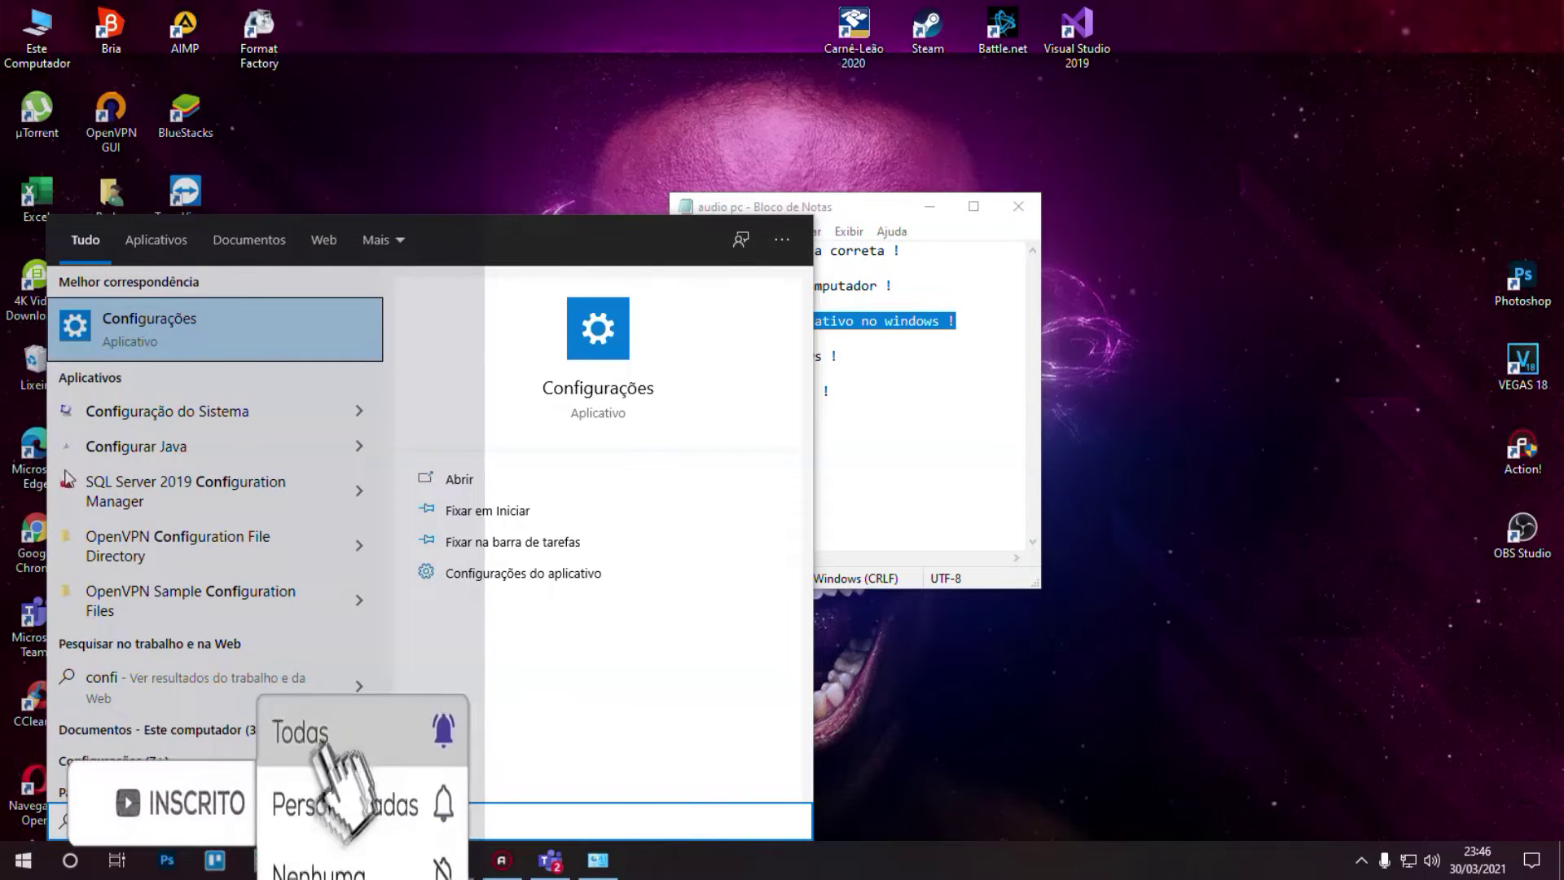
click(193, 316)
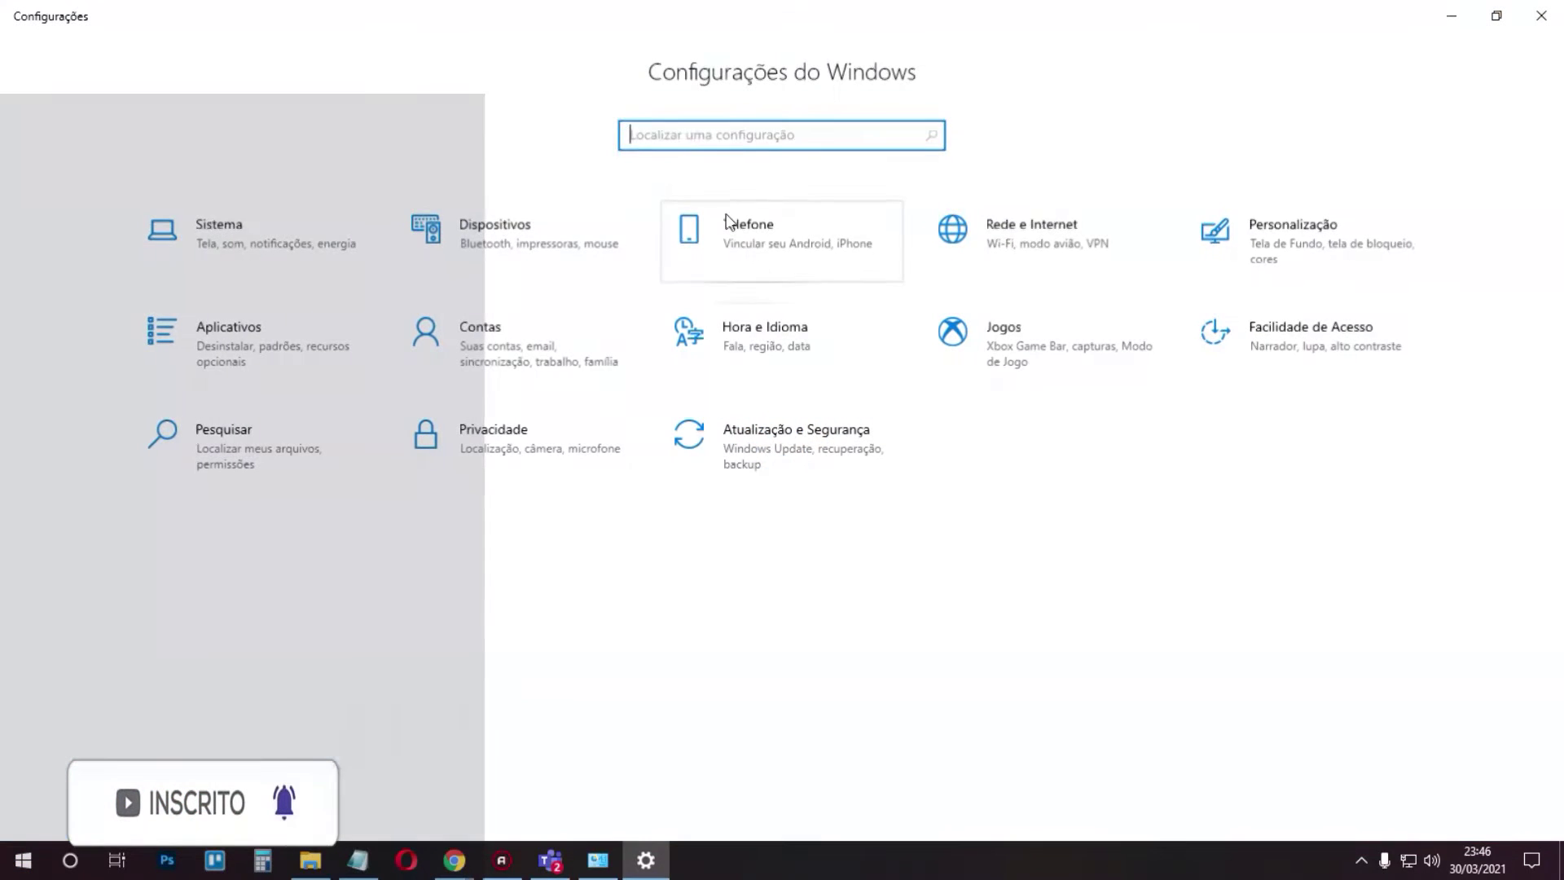
click(687, 138)
text(micr)
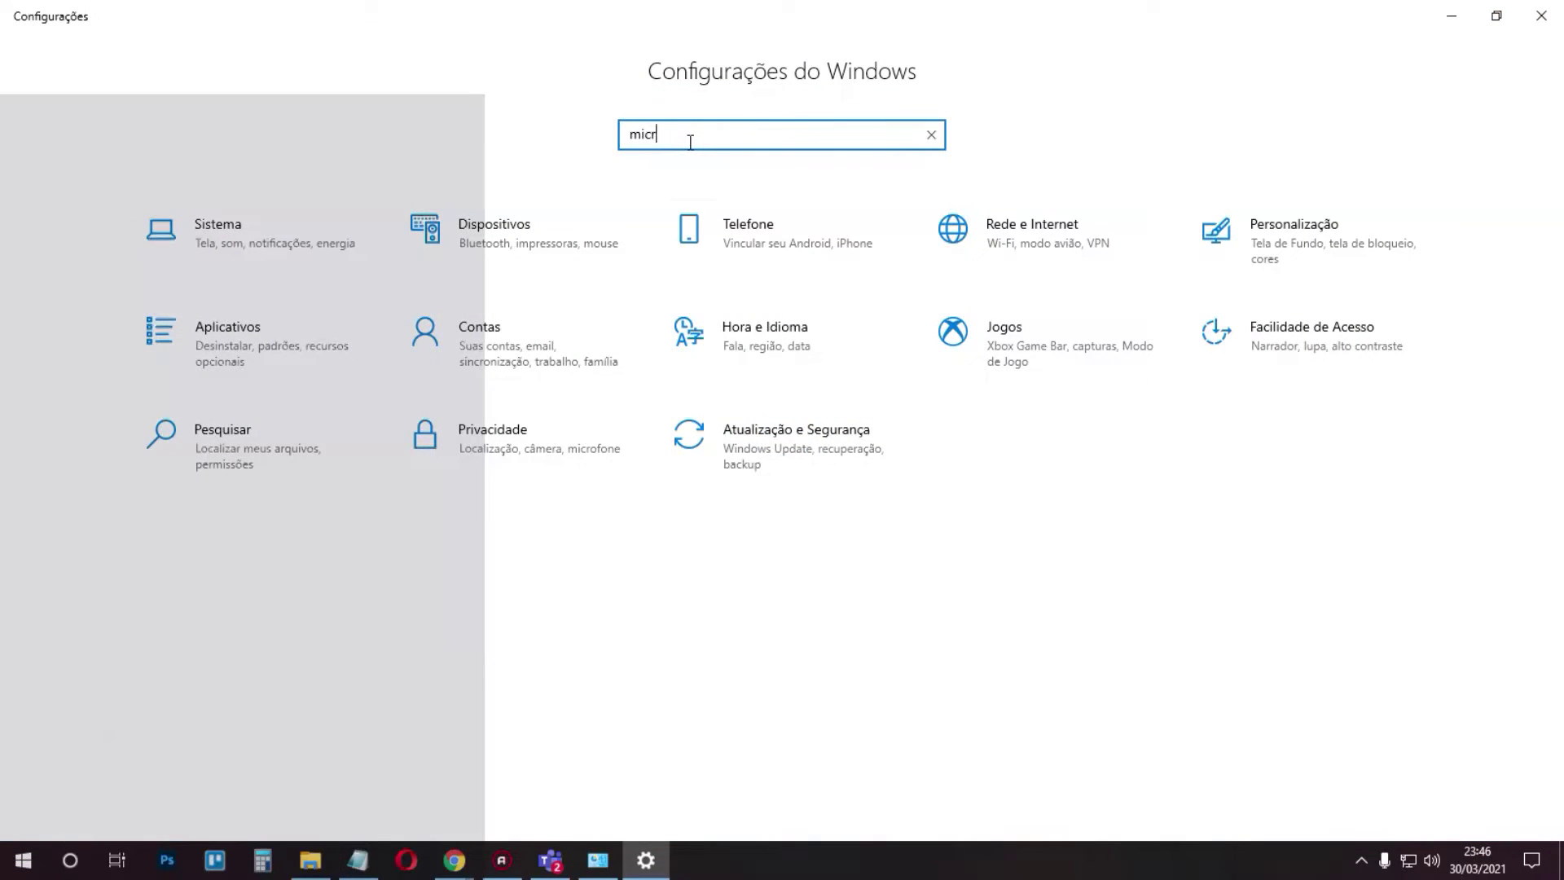
text(ofone)
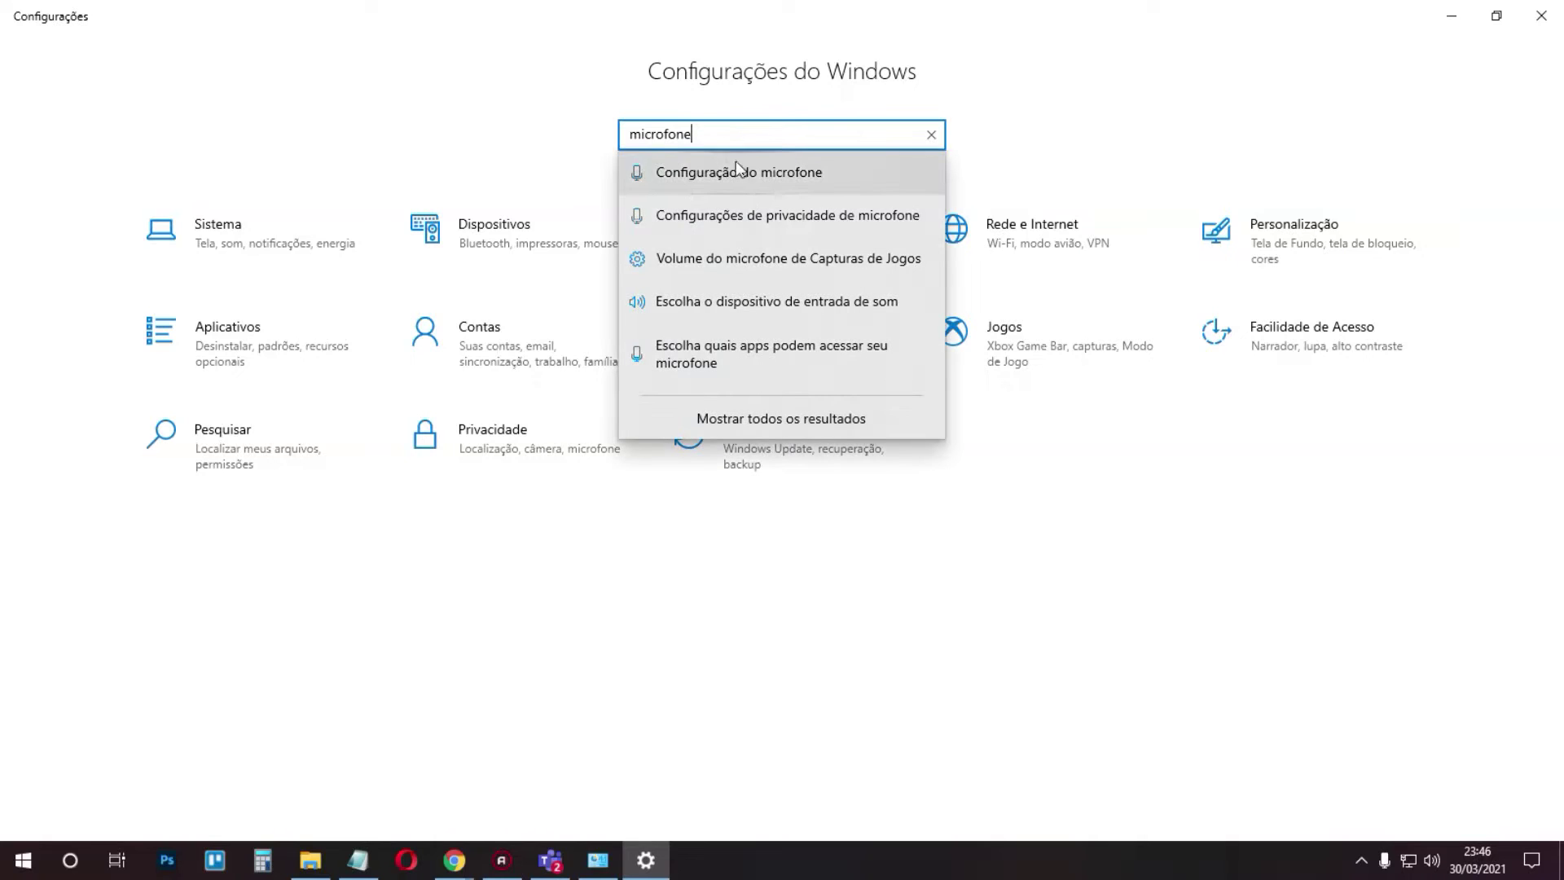
click(756, 218)
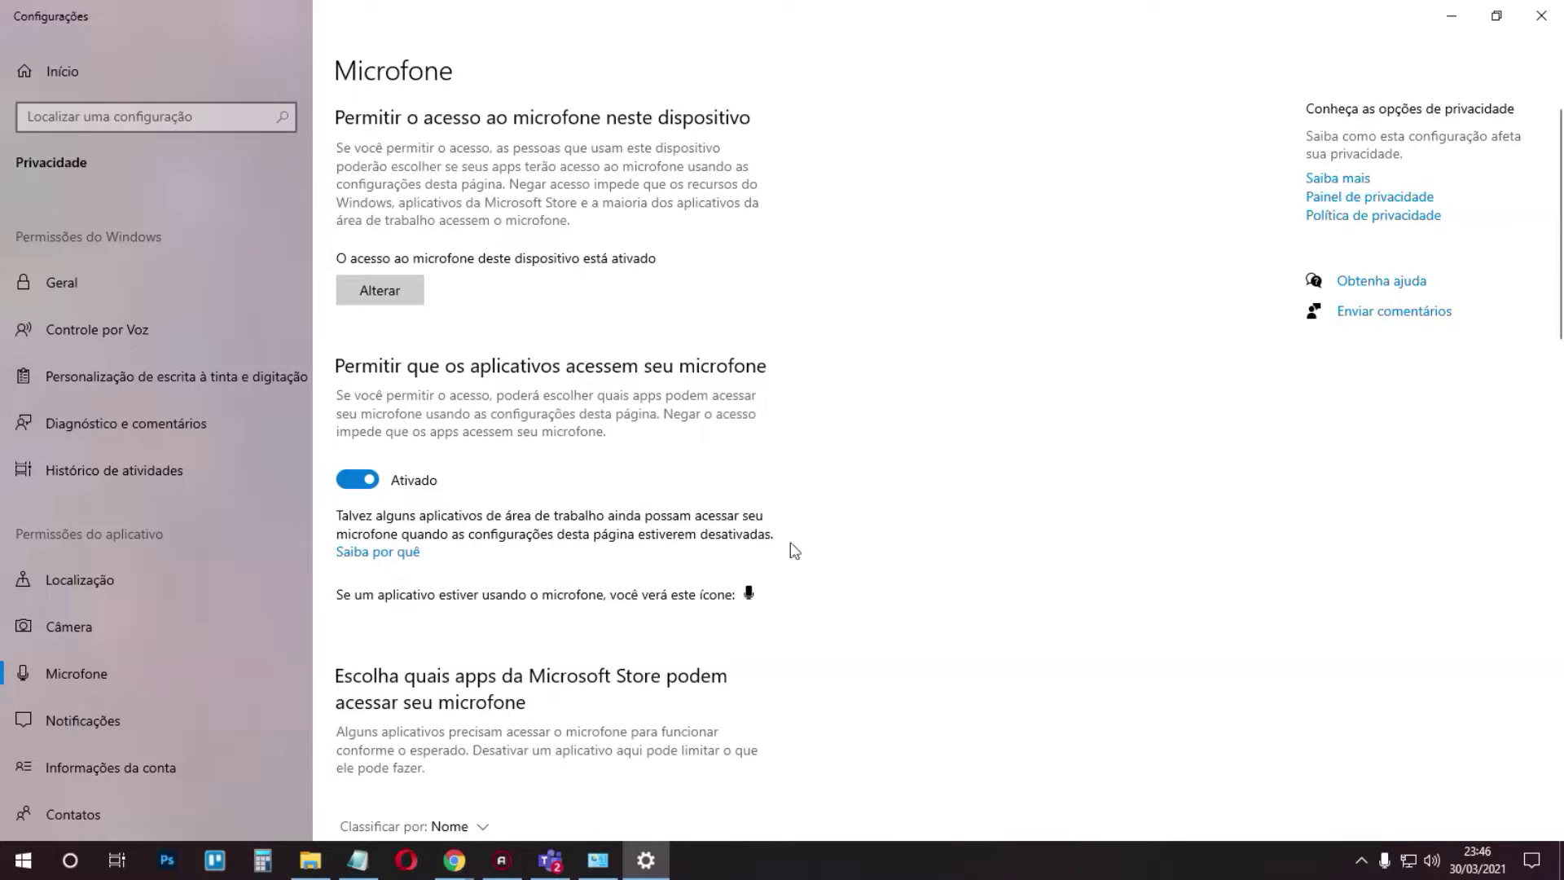
Examine the microphone access permissions for Microsoft Store apps and desktop apps on the Microfone page.
scroll(674, 443, down, 5)
scroll(674, 443, up, 5)
scroll(512, 486, down, 7)
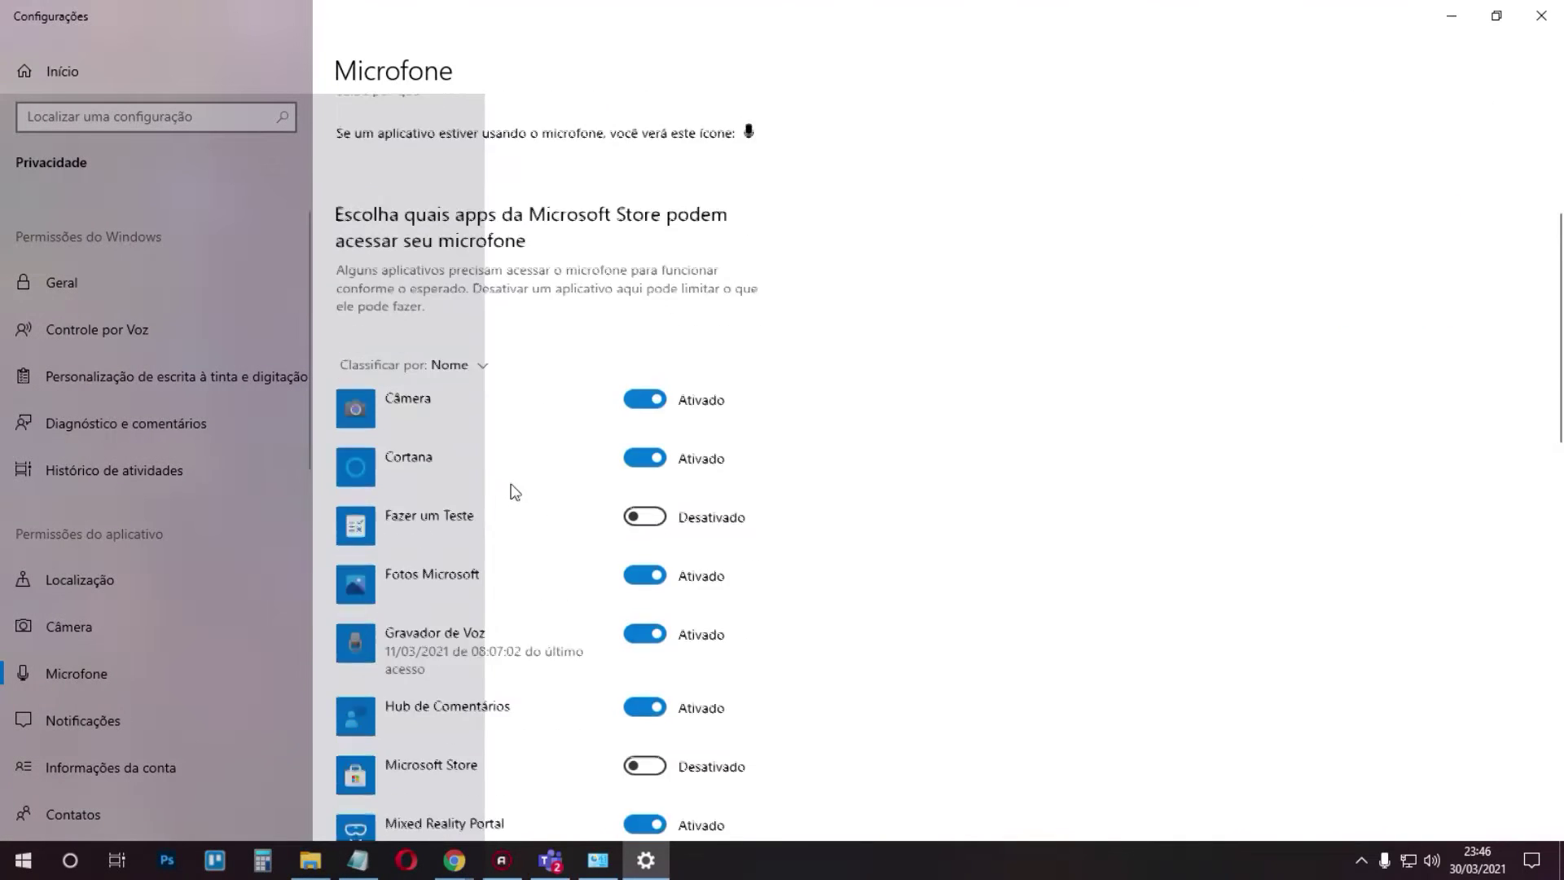
scroll(635, 524, up, 2)
scroll(586, 516, down, 4)
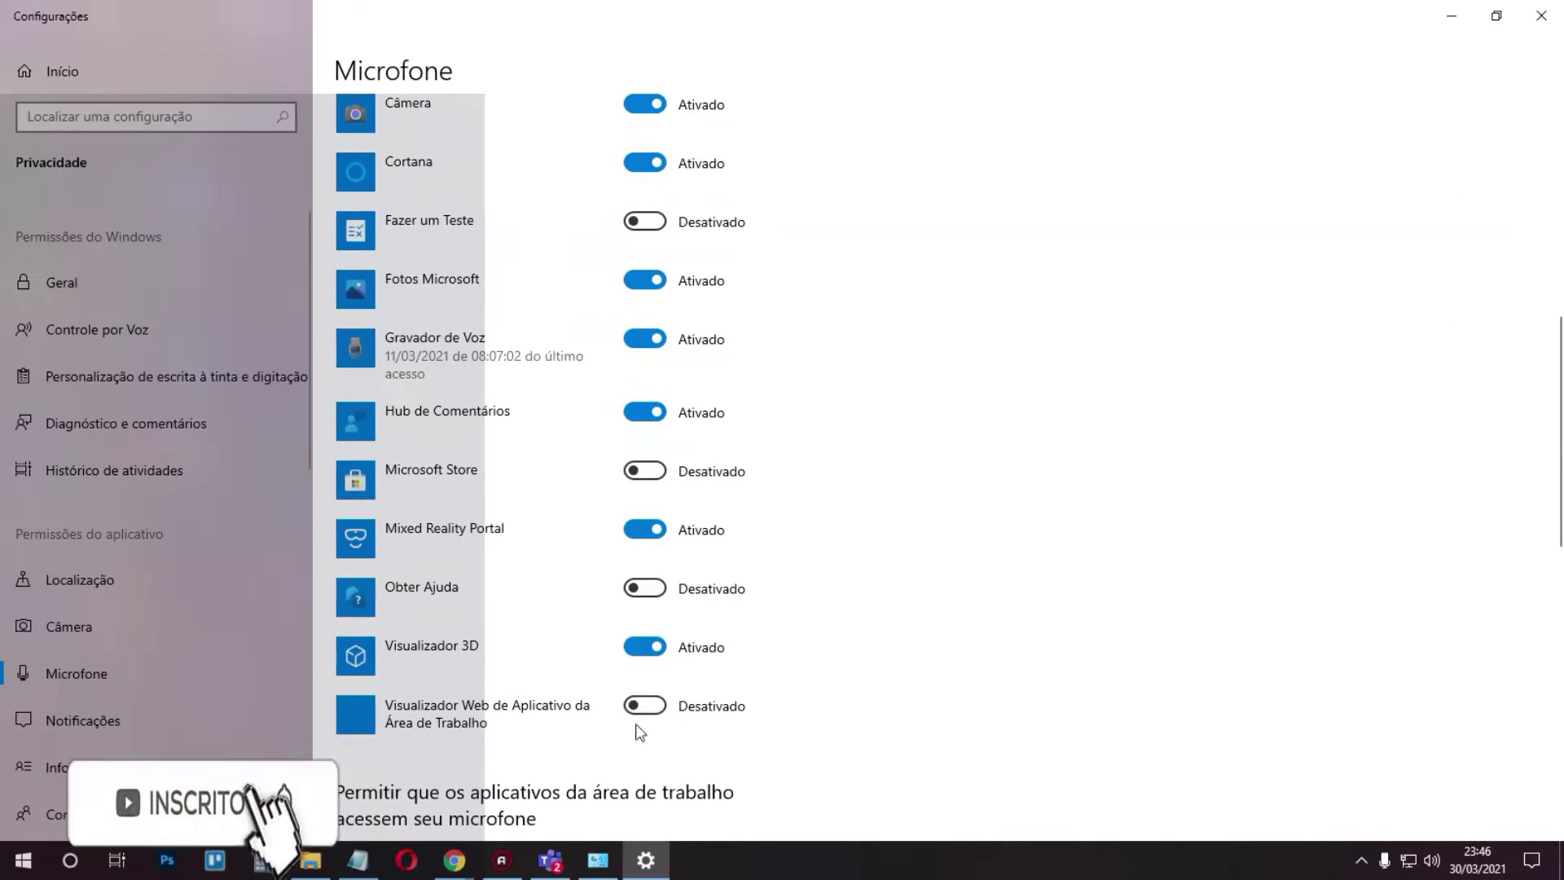
scroll(639, 727, up, 4)
scroll(676, 505, down, 4)
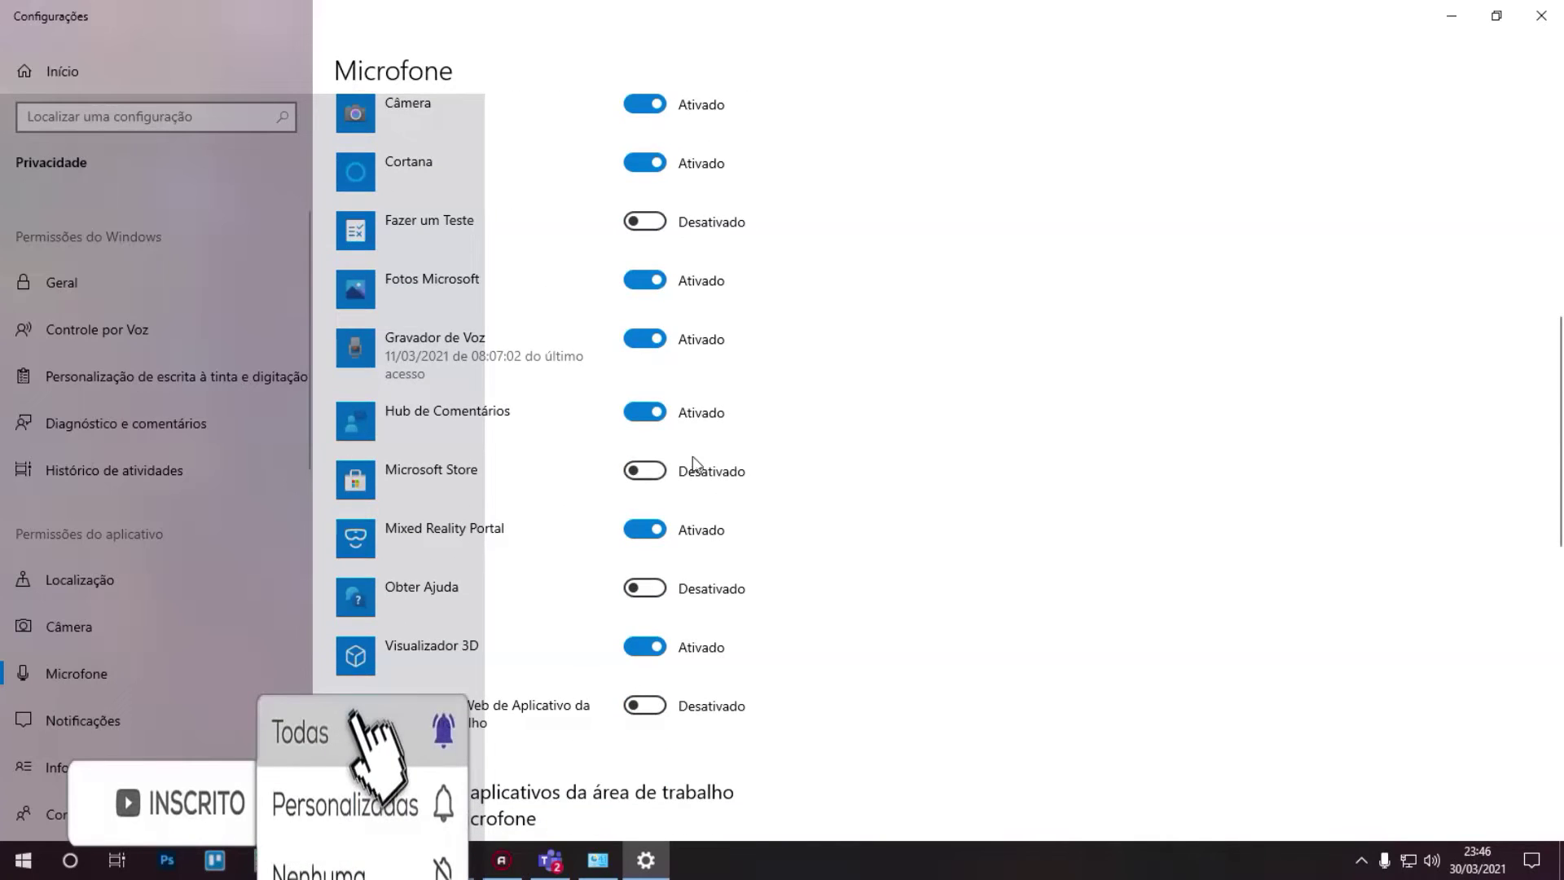
scroll(693, 472, down, 4)
scroll(685, 480, down, 5)
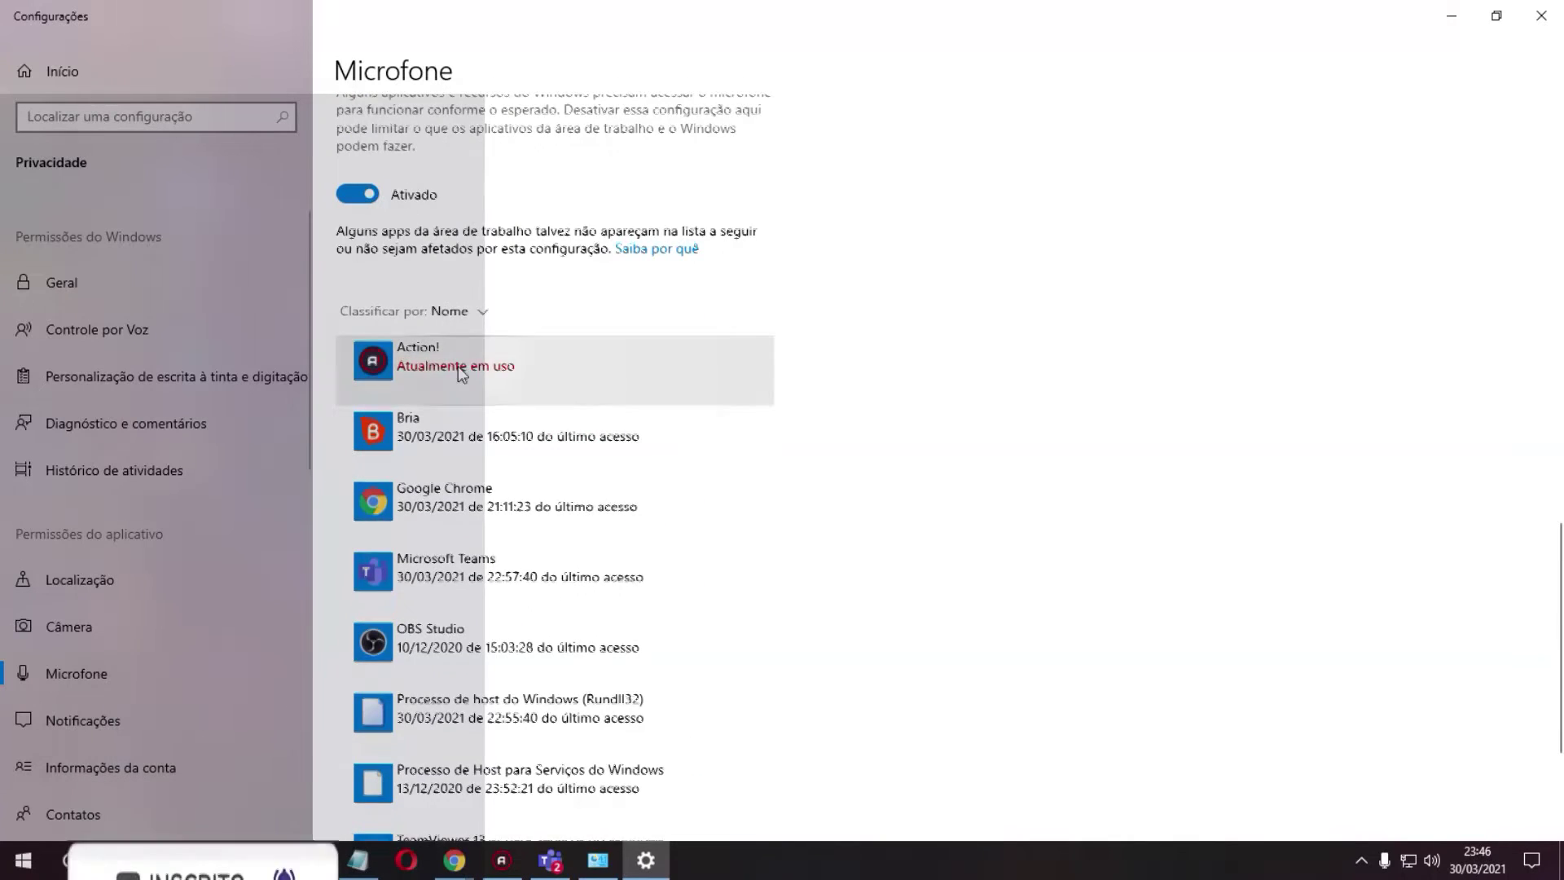
scroll(458, 382, up, 5)
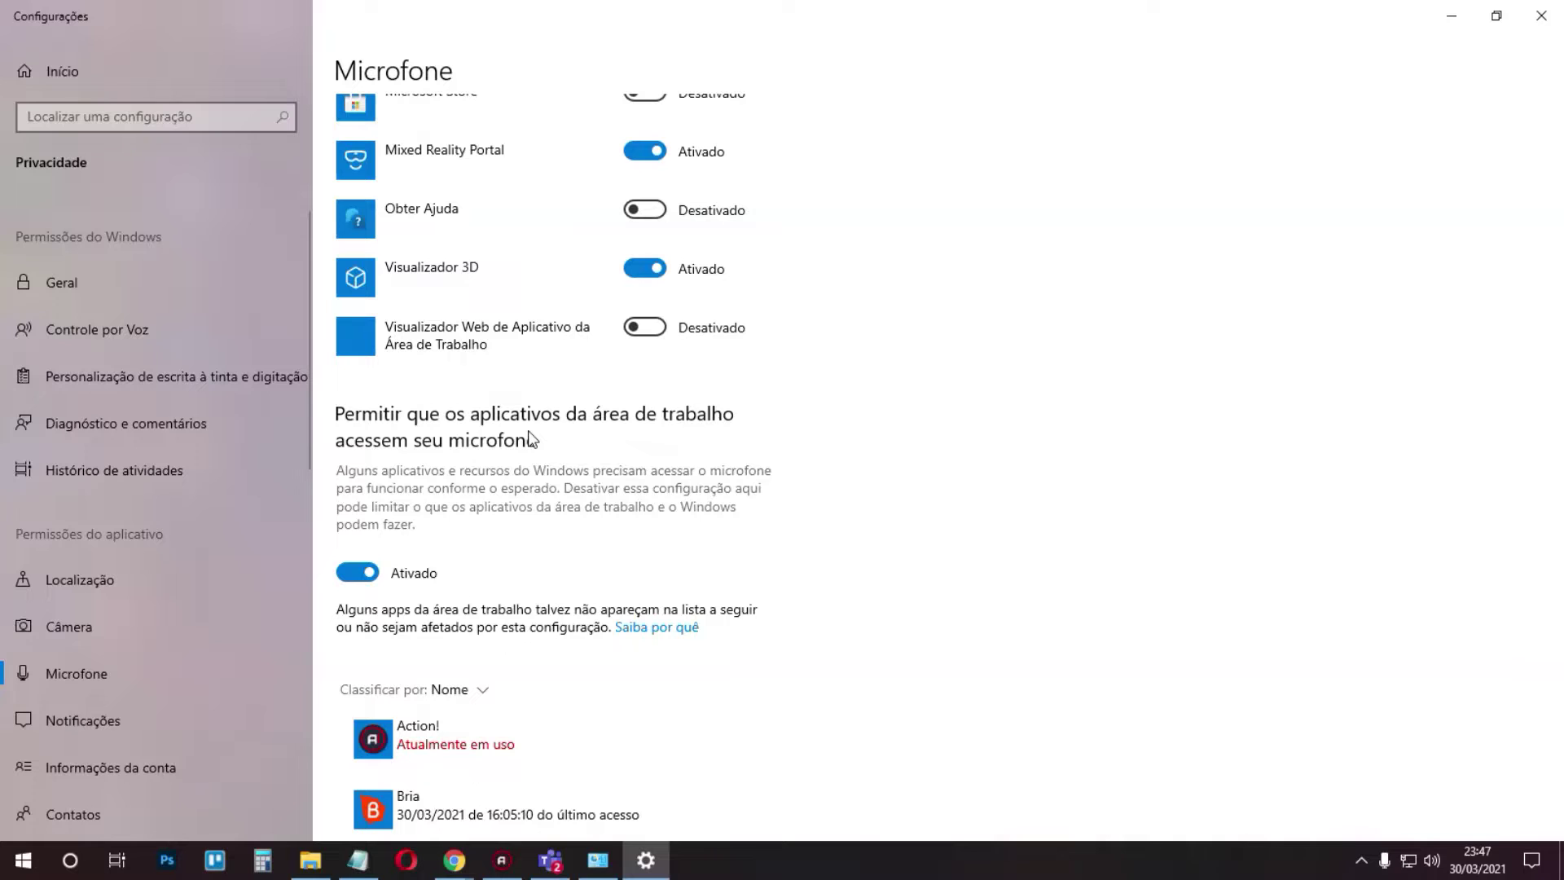
scroll(660, 476, down, 6)
scroll(720, 505, up, 14)
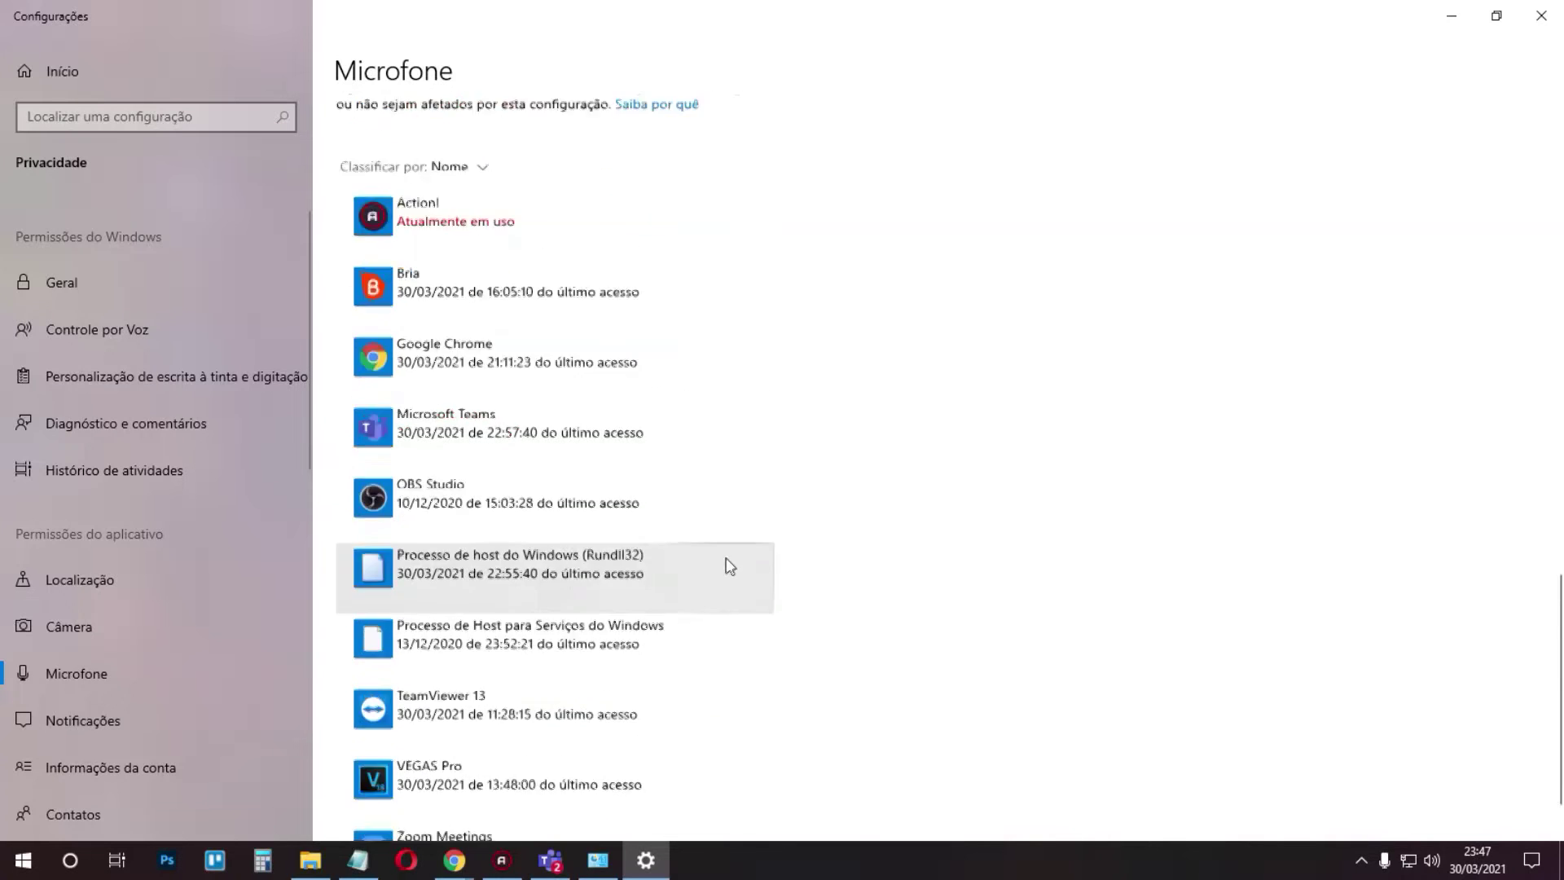
scroll(774, 529, up, 3)
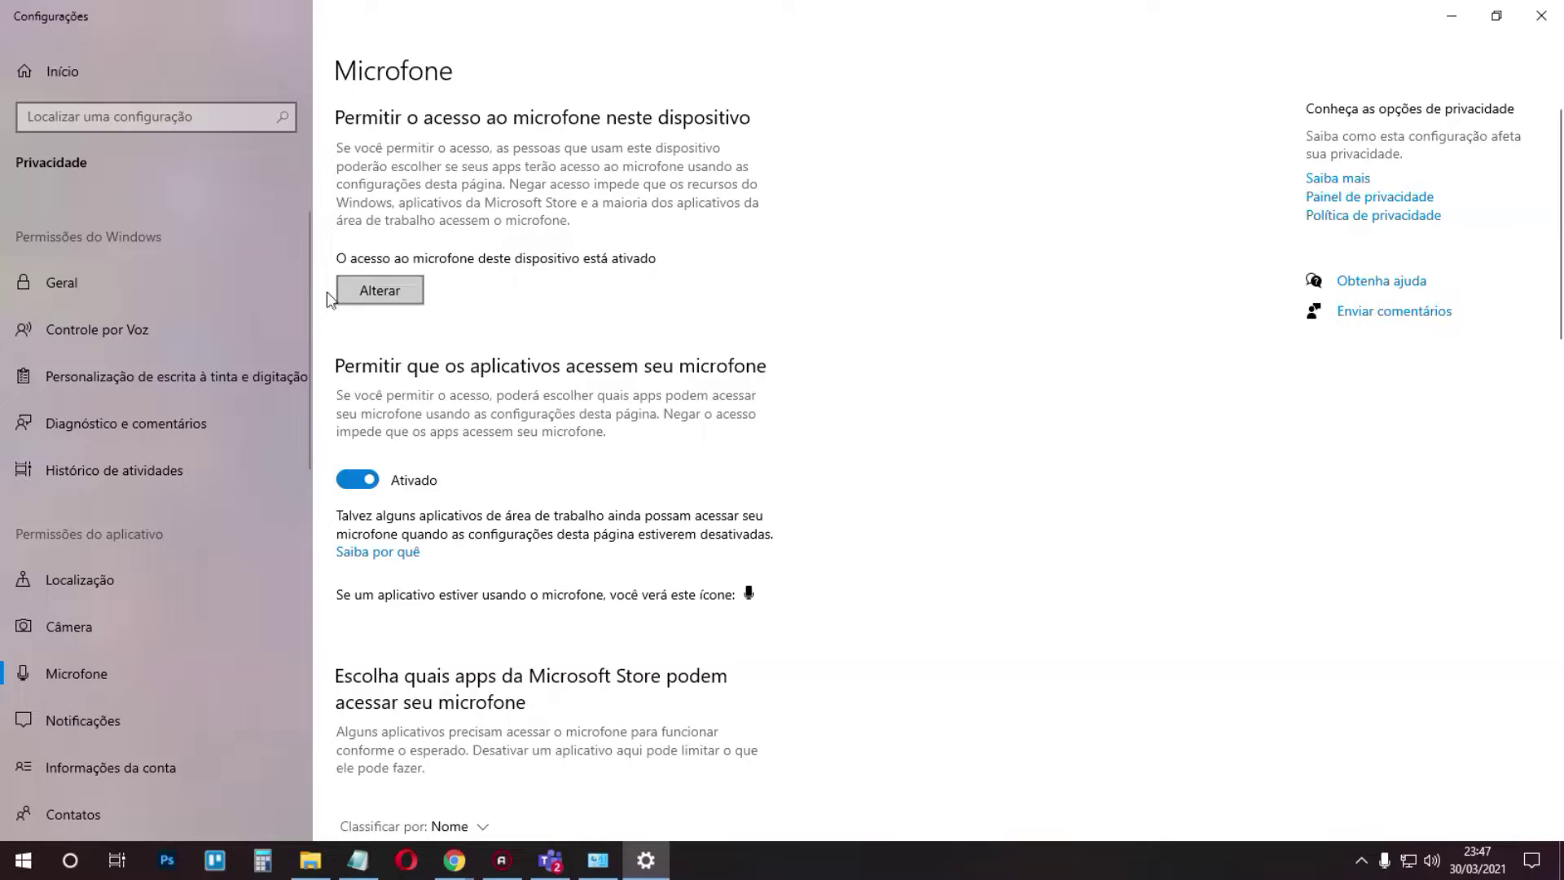
Open the setting that controls microphone access for this device.
click(384, 303)
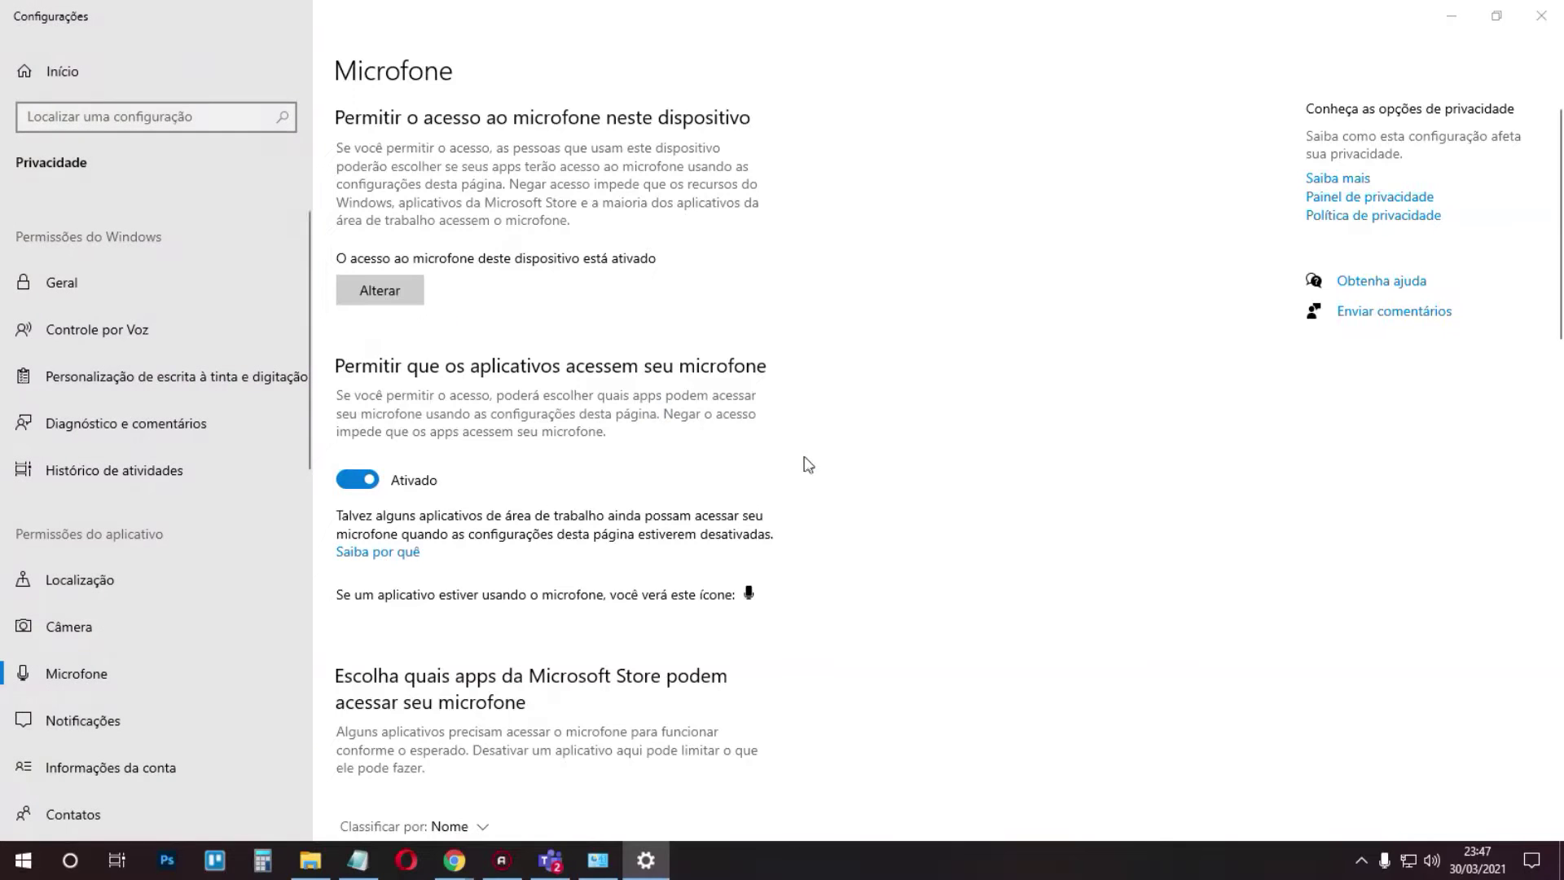
click(581, 346)
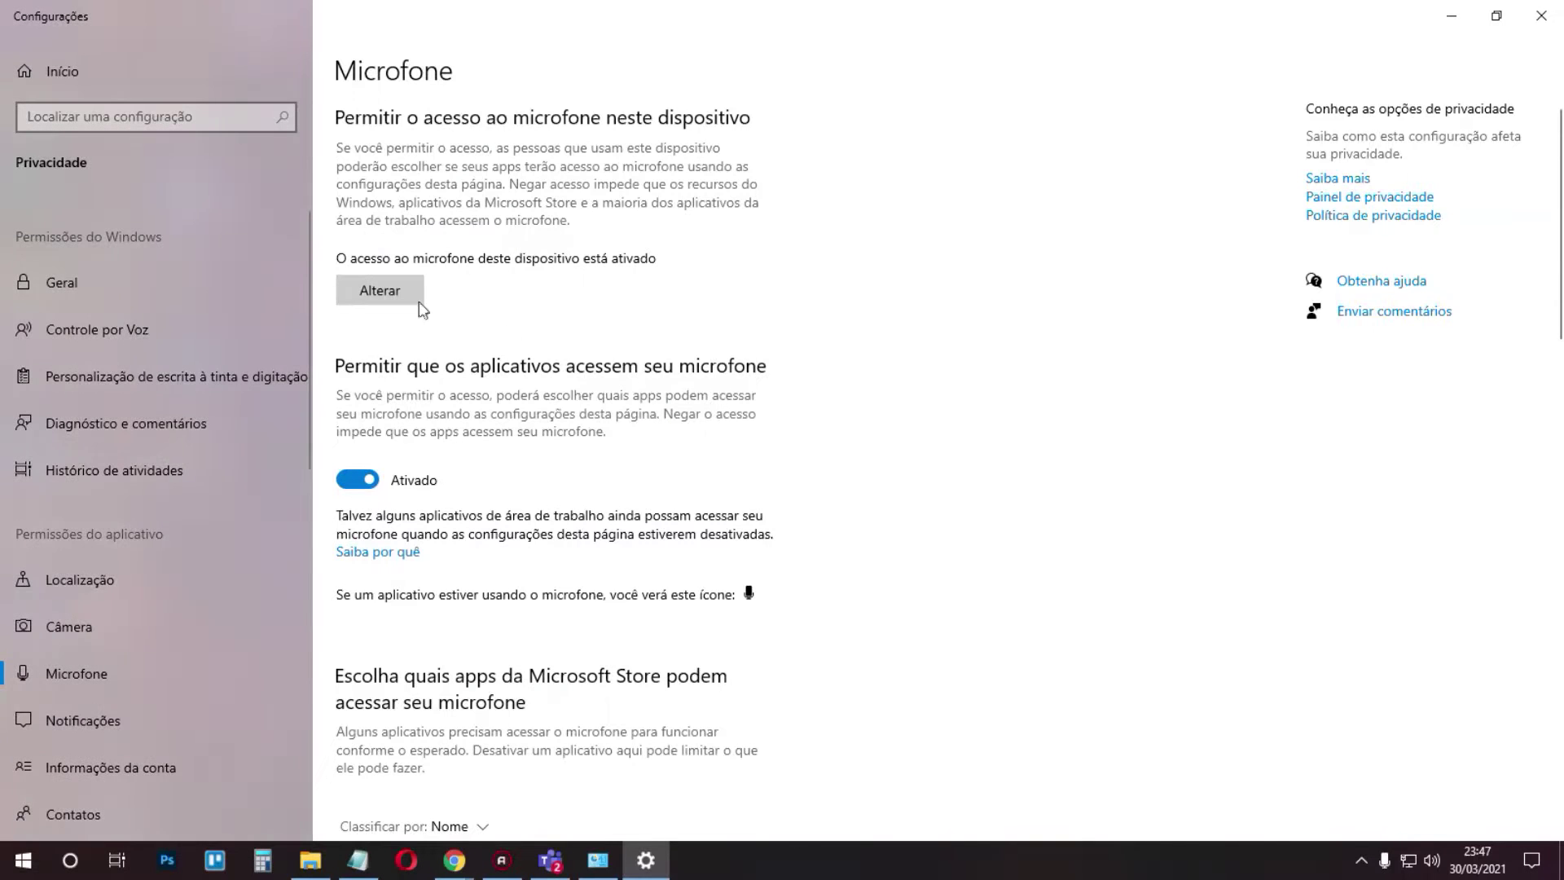
click(383, 292)
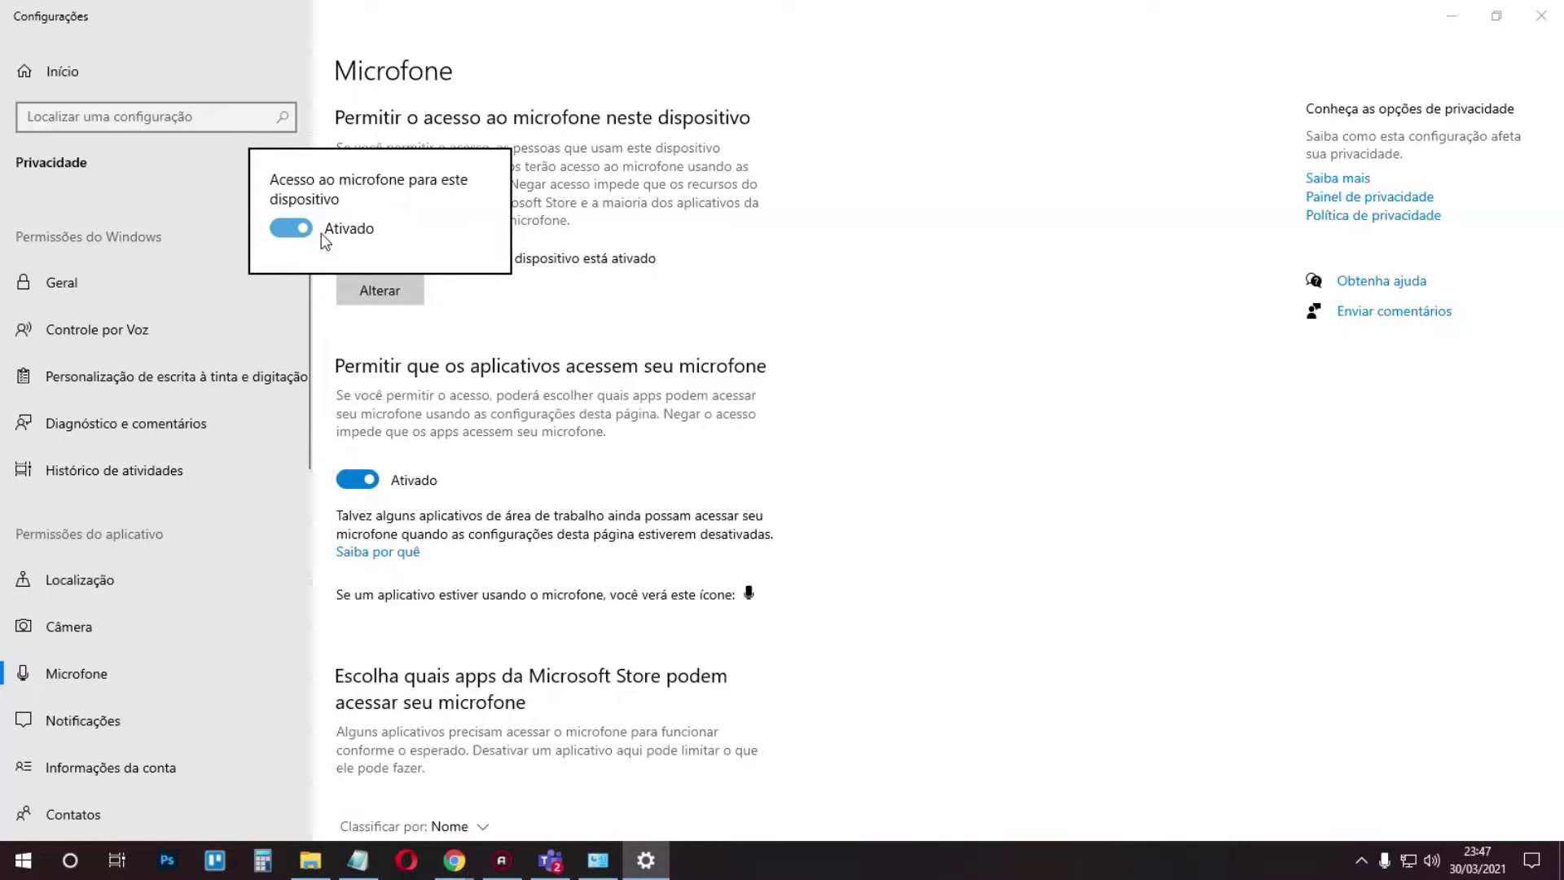
Close the microphone privacy settings and open Hardware e Sons in the Painel de Controle.
click(887, 324)
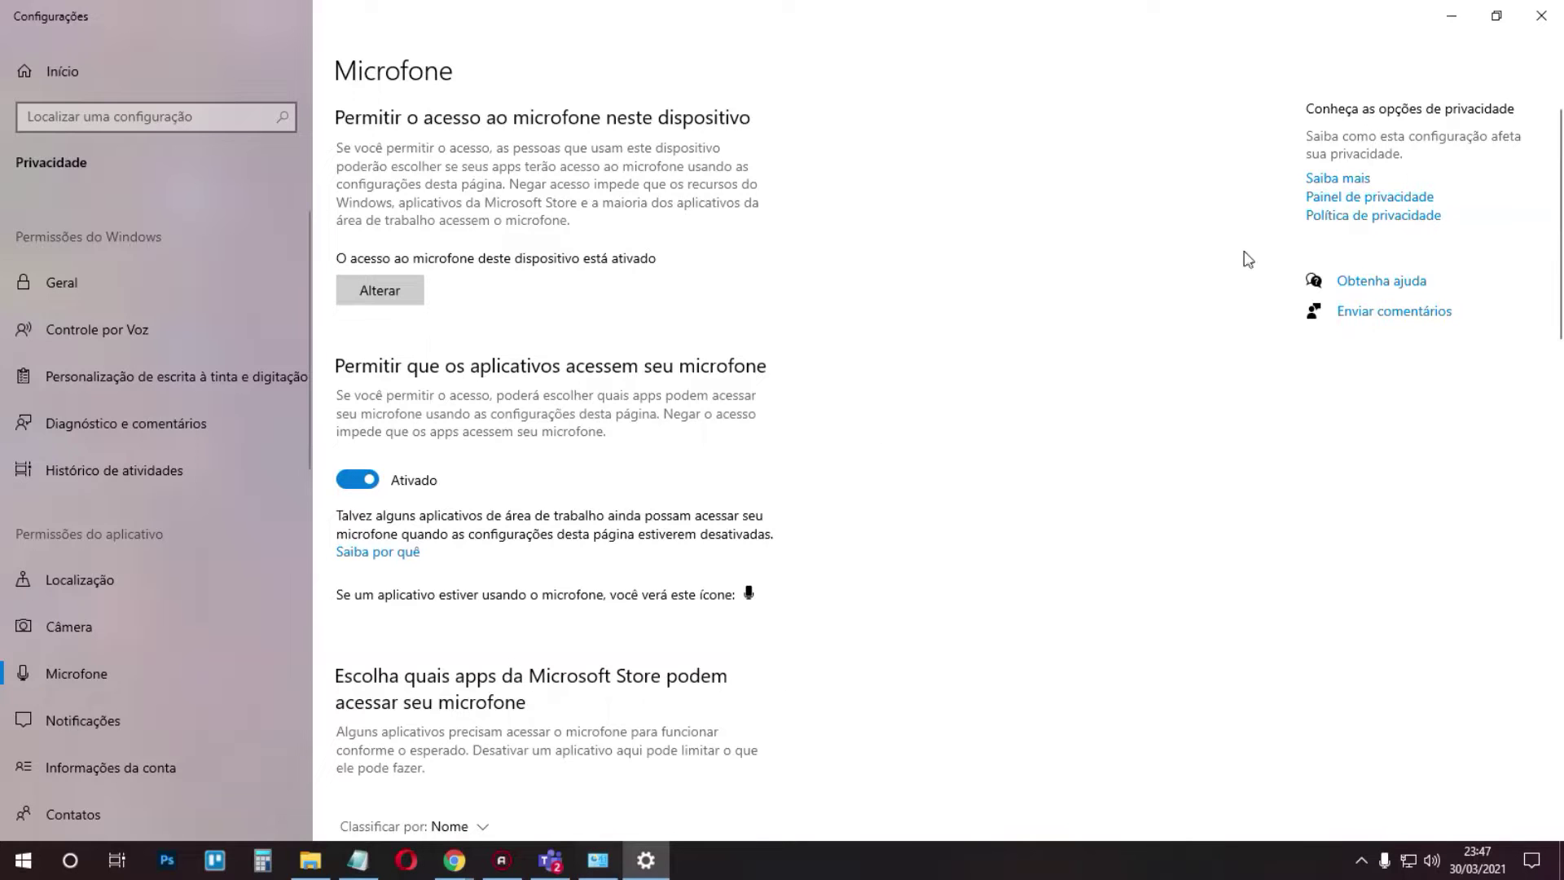
click(1541, 16)
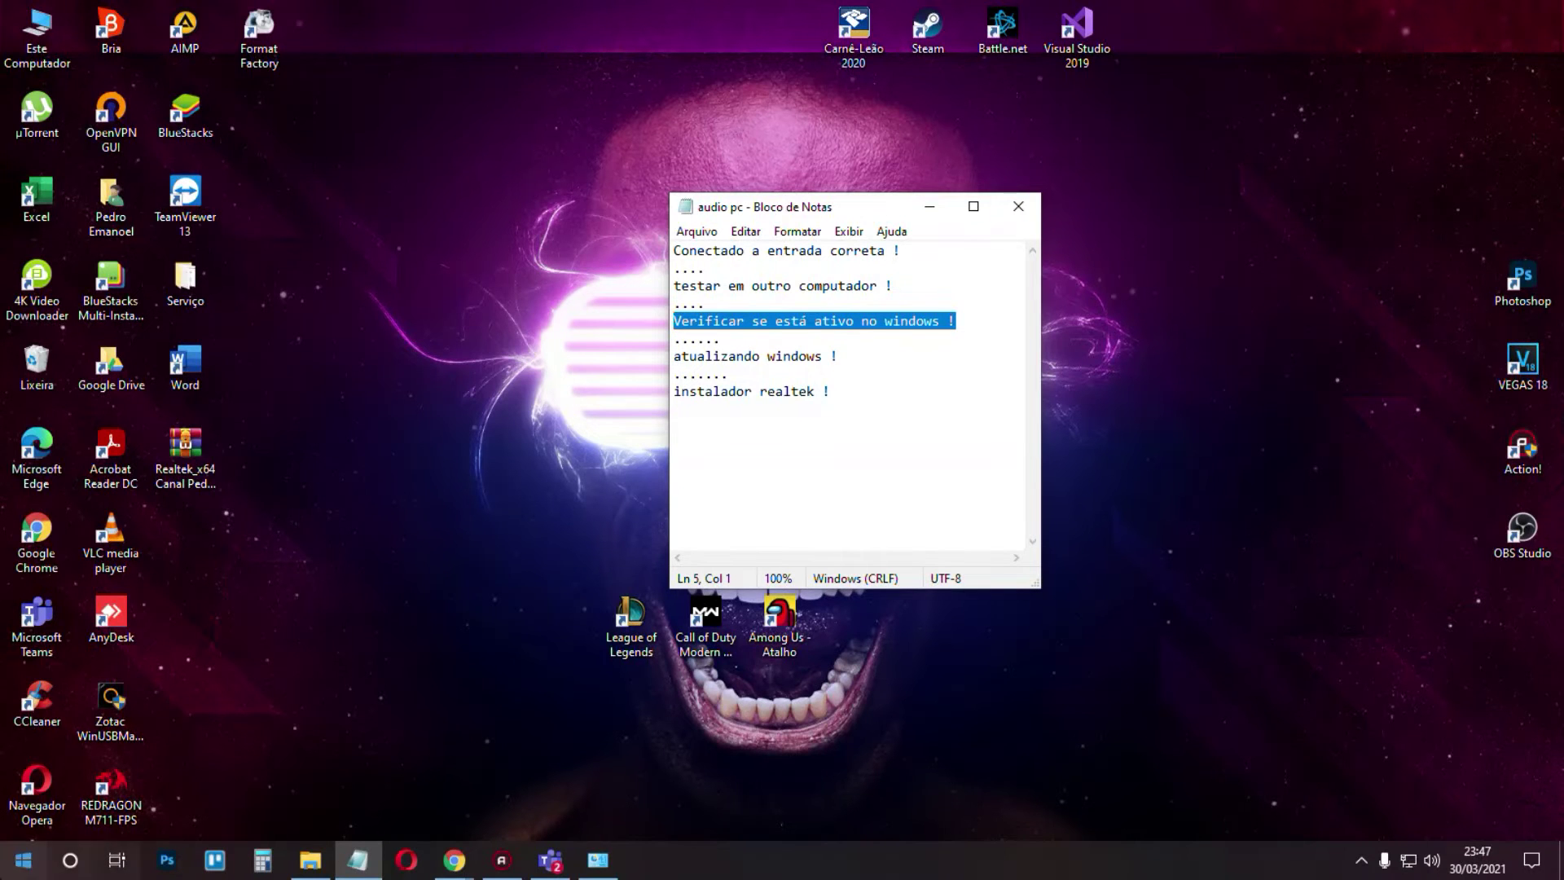
key(super)
text(painel)
key(Return)
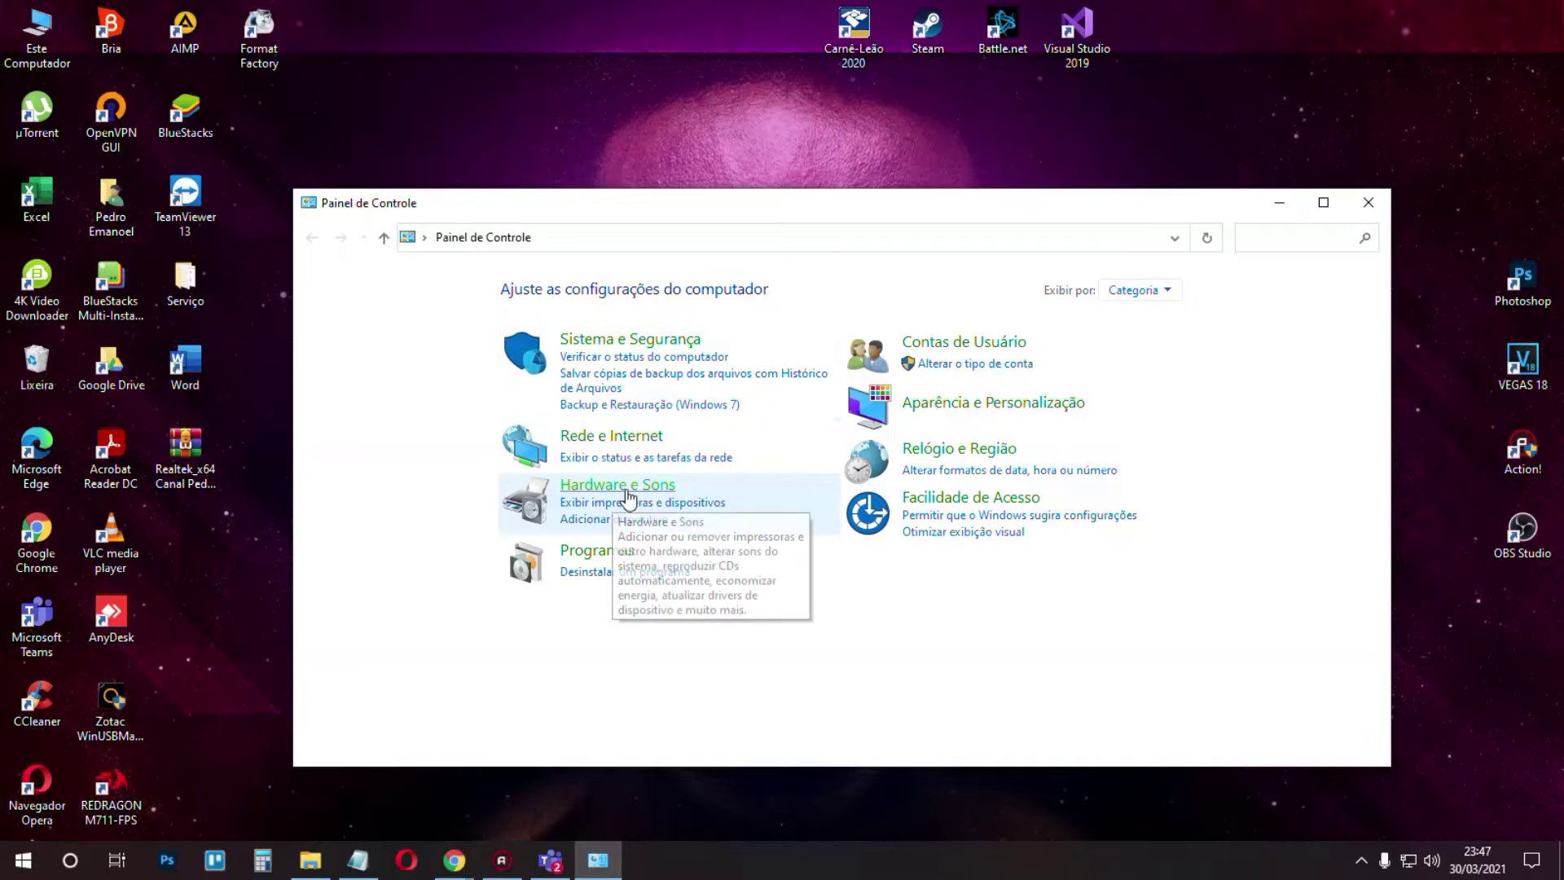
click(627, 489)
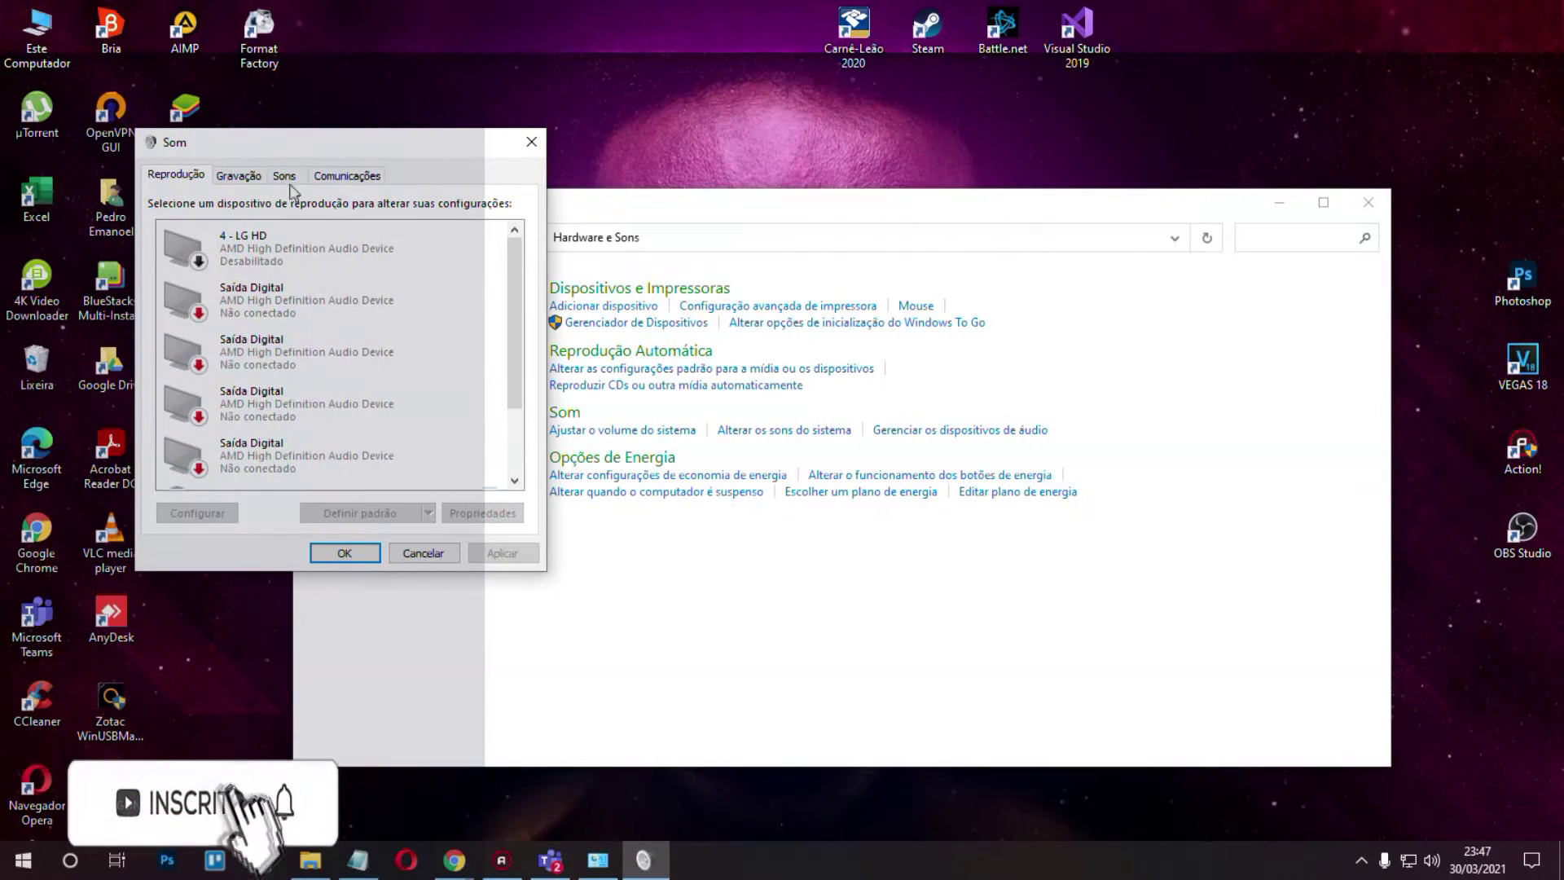
Show the Gravação devices in the Som dialog and check the display options of the device list.
drag(293, 145, 674, 141)
click(626, 163)
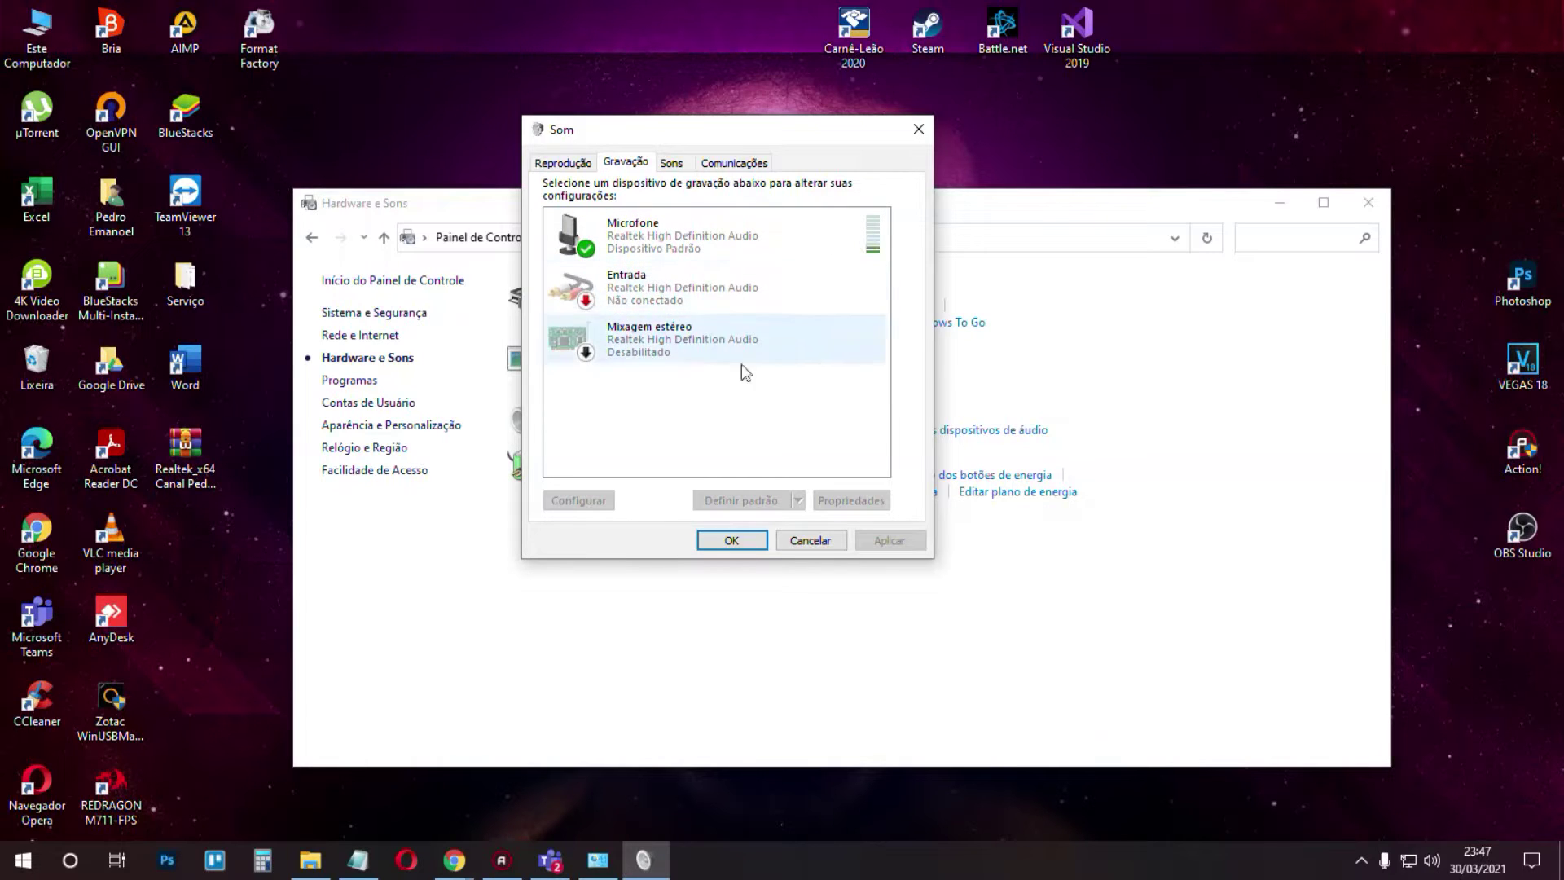
right_click(645, 410)
click(654, 402)
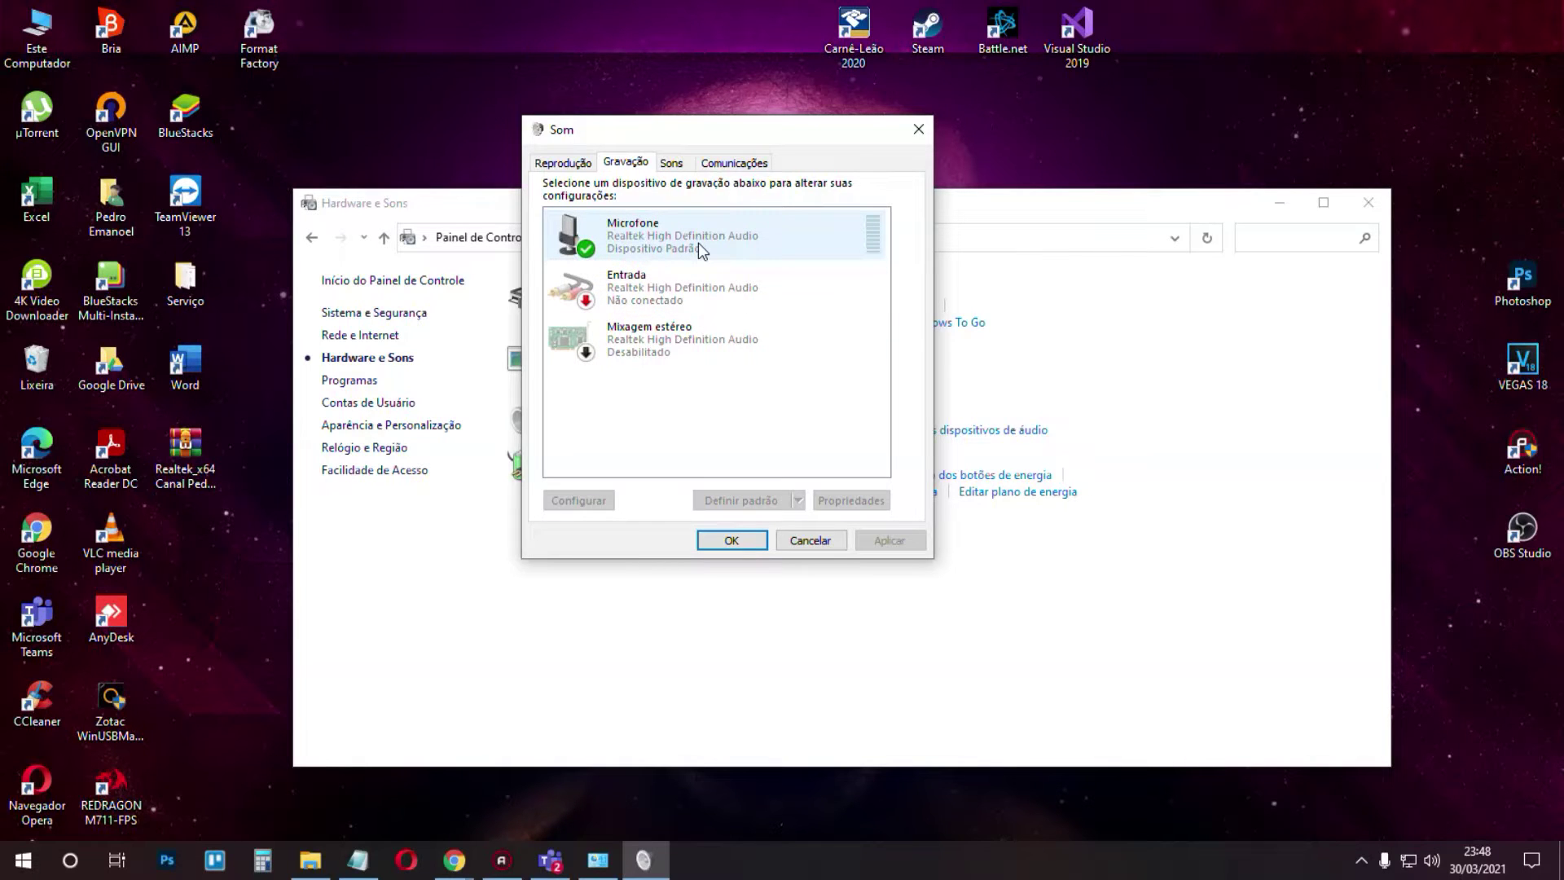
Disable the Entrada recording device and enable it again.
right_click(636, 296)
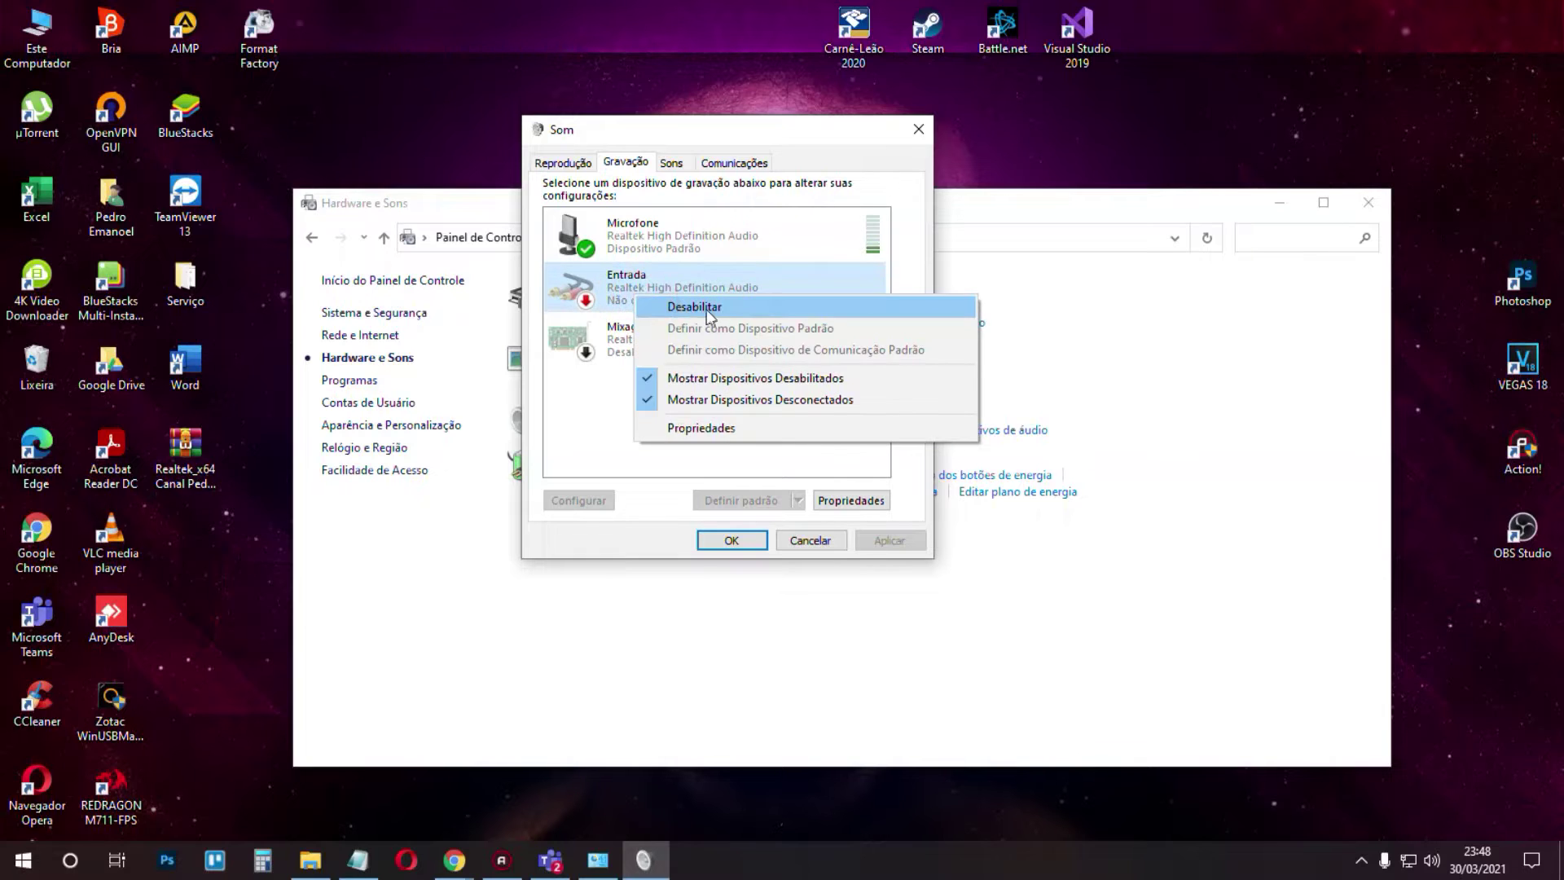
click(697, 307)
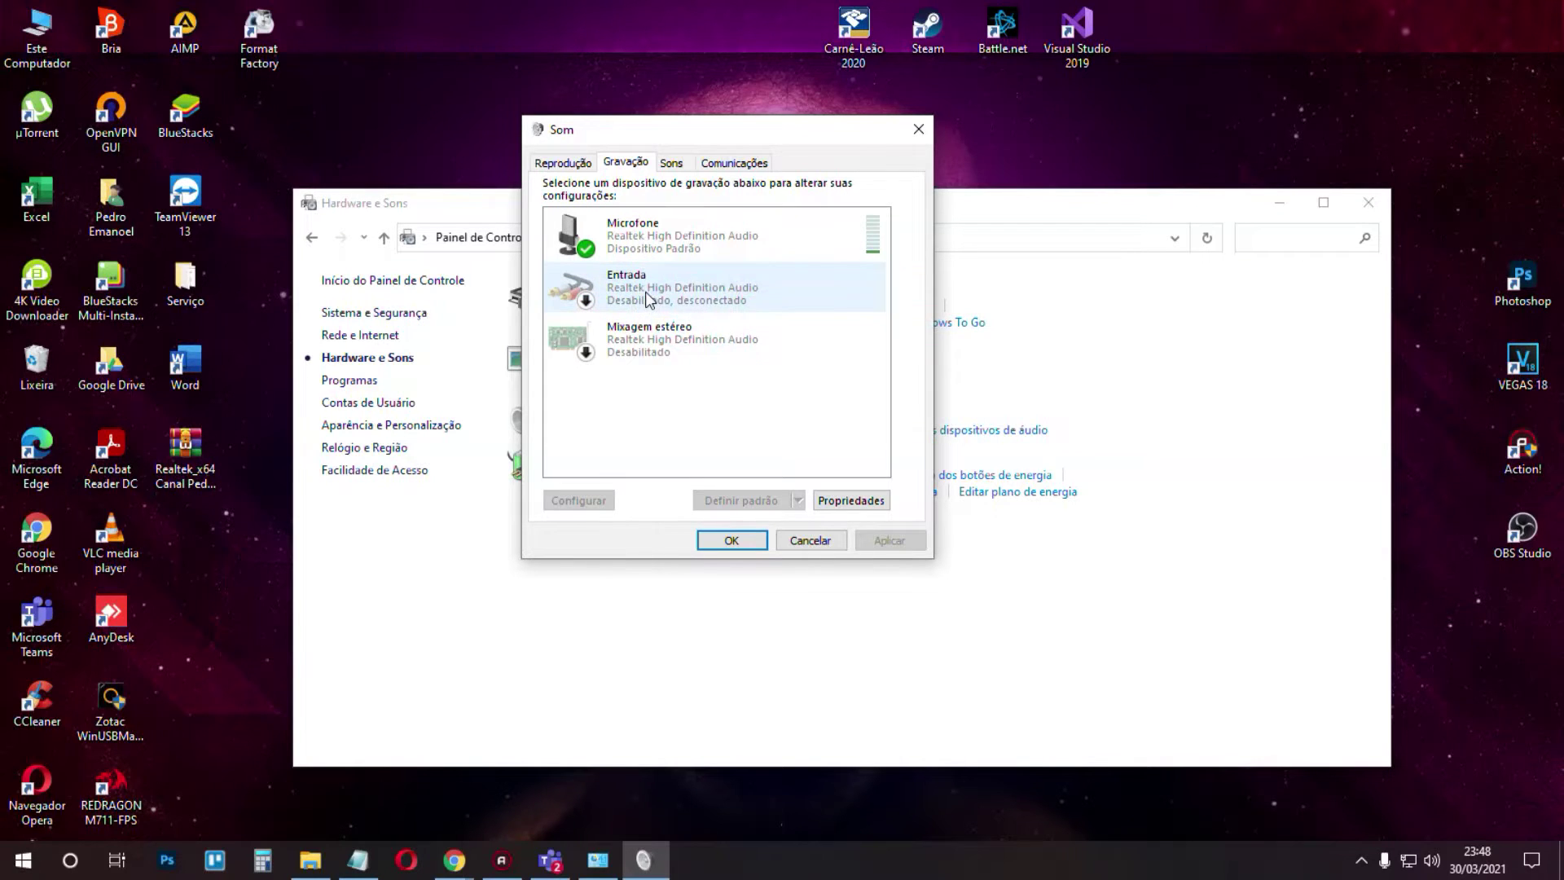
right_click(649, 300)
click(658, 307)
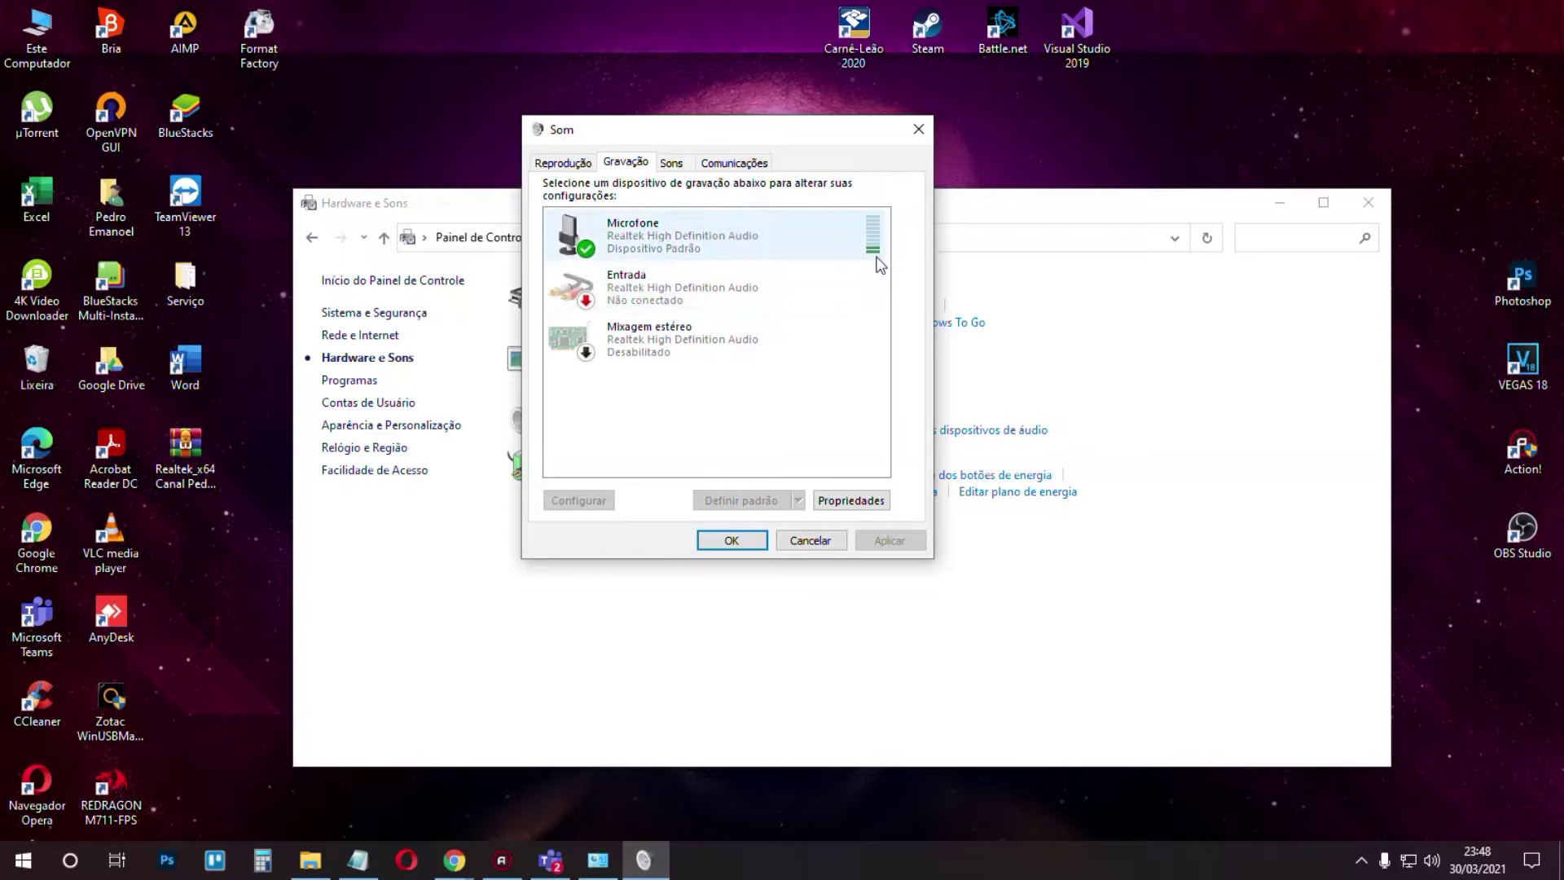
Examine the options available for the Entrada recording device, such as Desabilitar and Definir como Dispositivo Padrão.
click(639, 295)
right_click(646, 295)
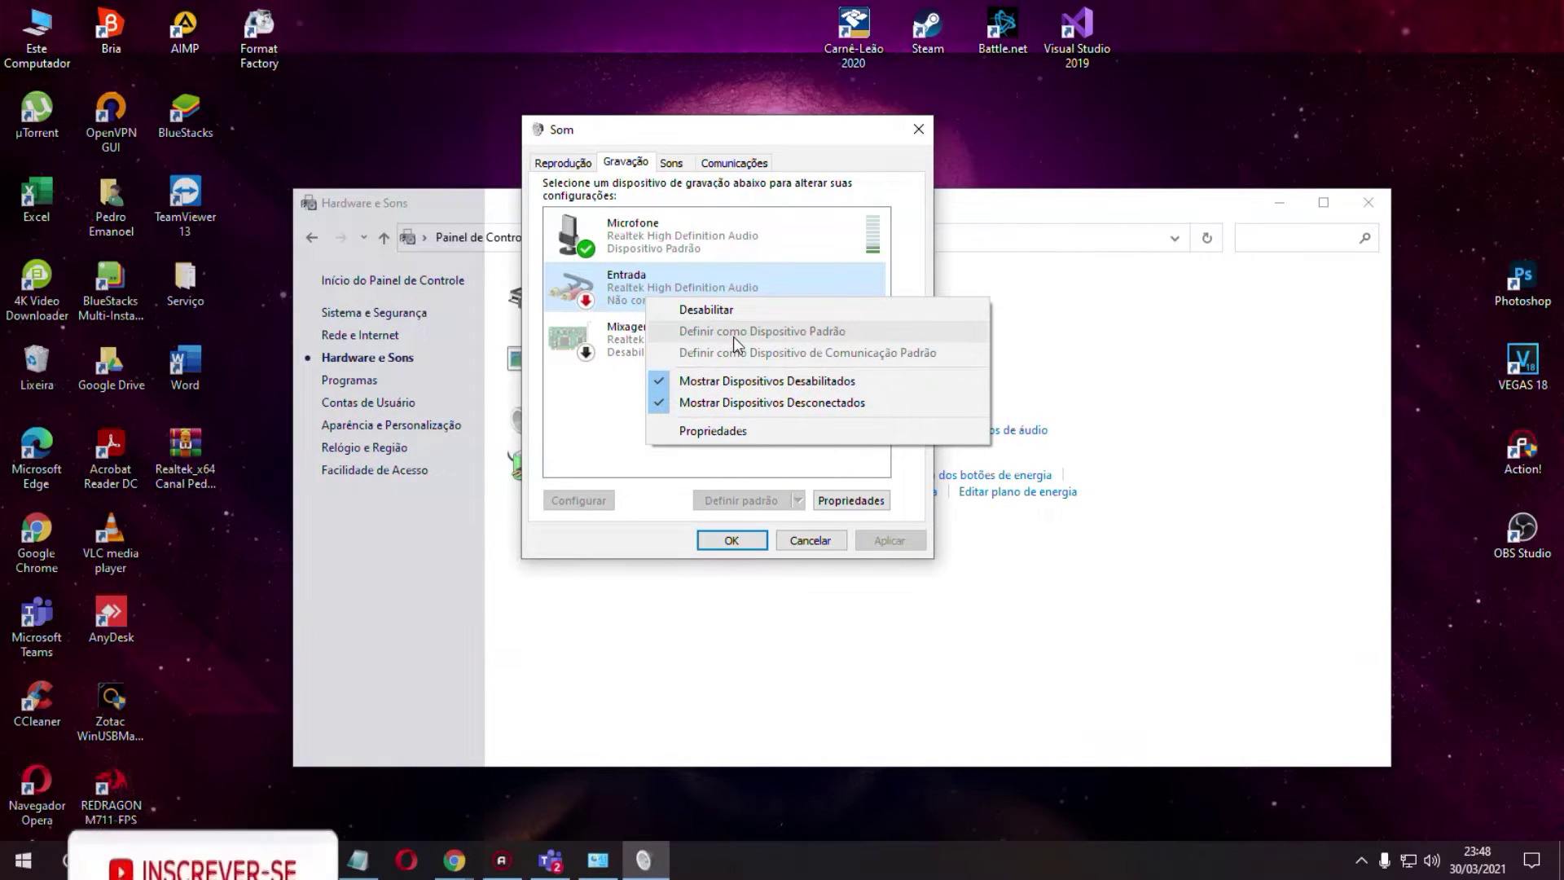
key(Escape)
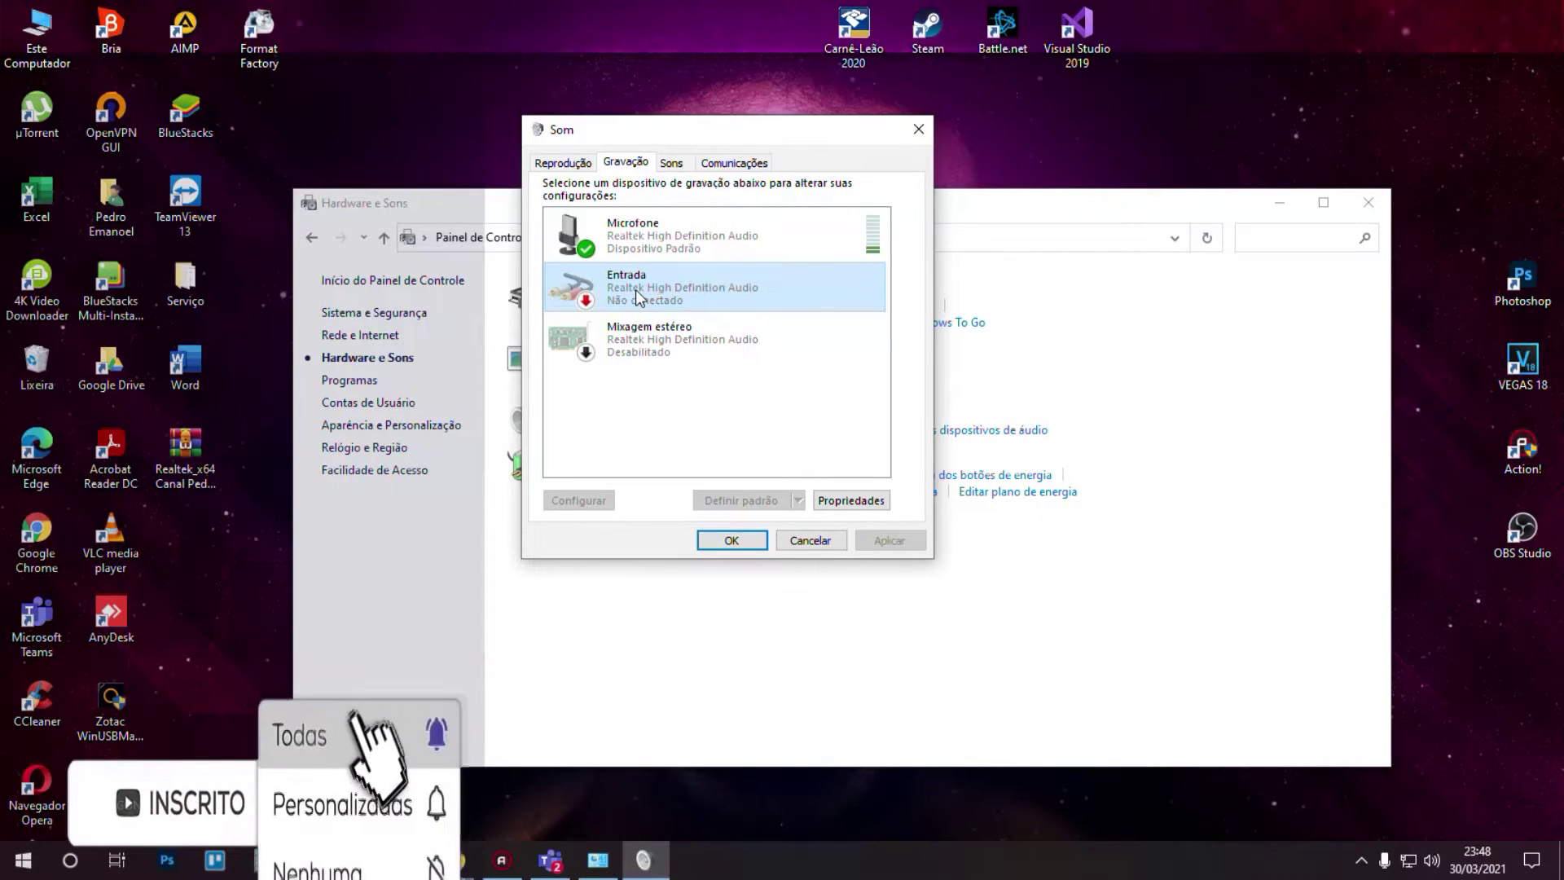
right_click(625, 289)
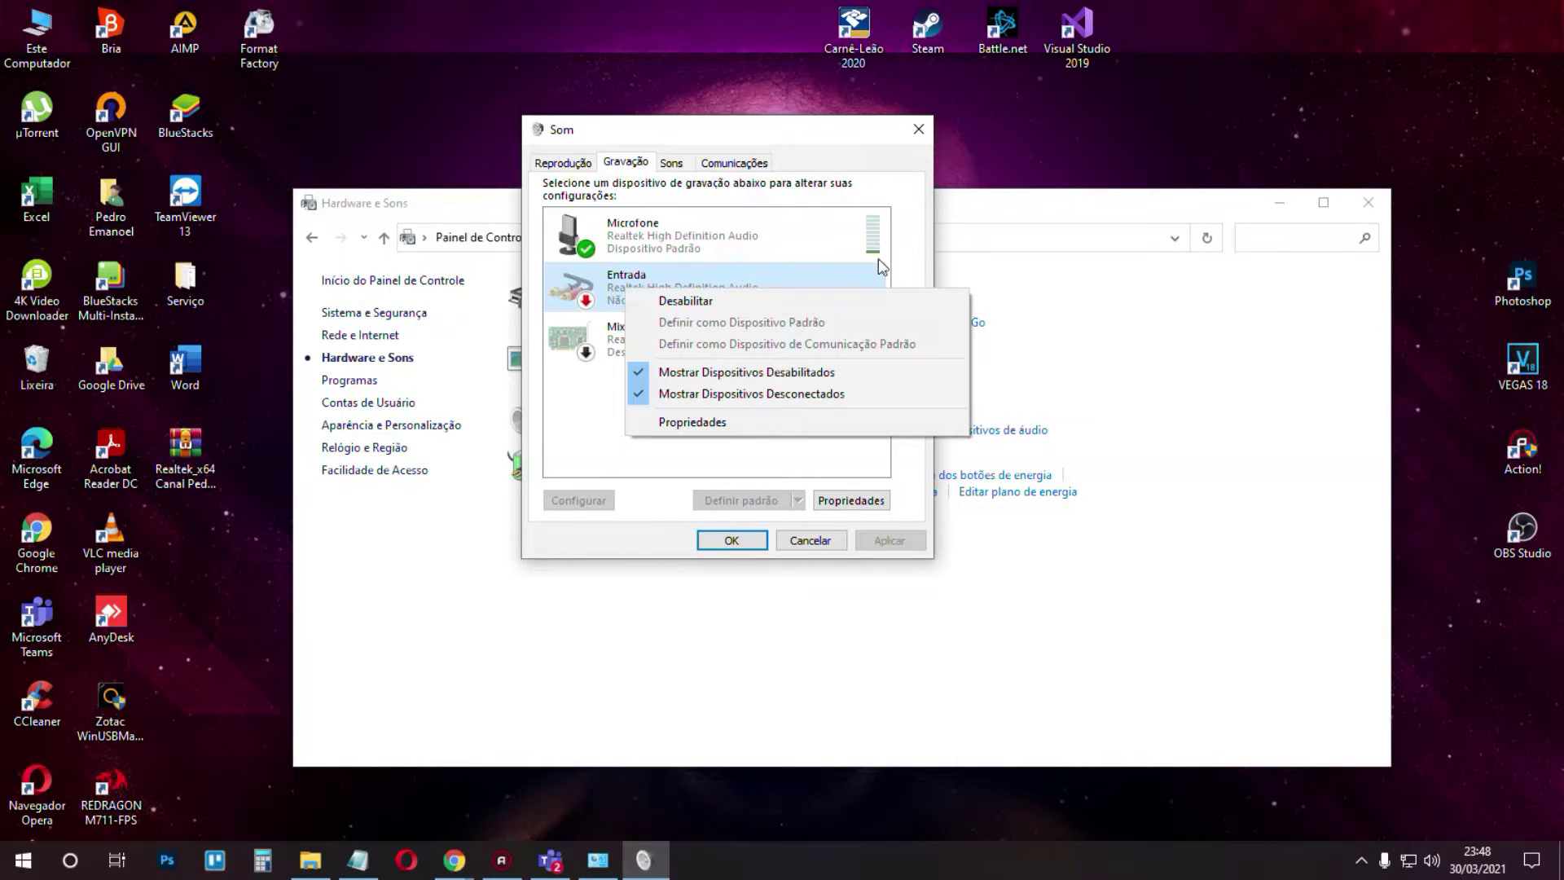
click(830, 281)
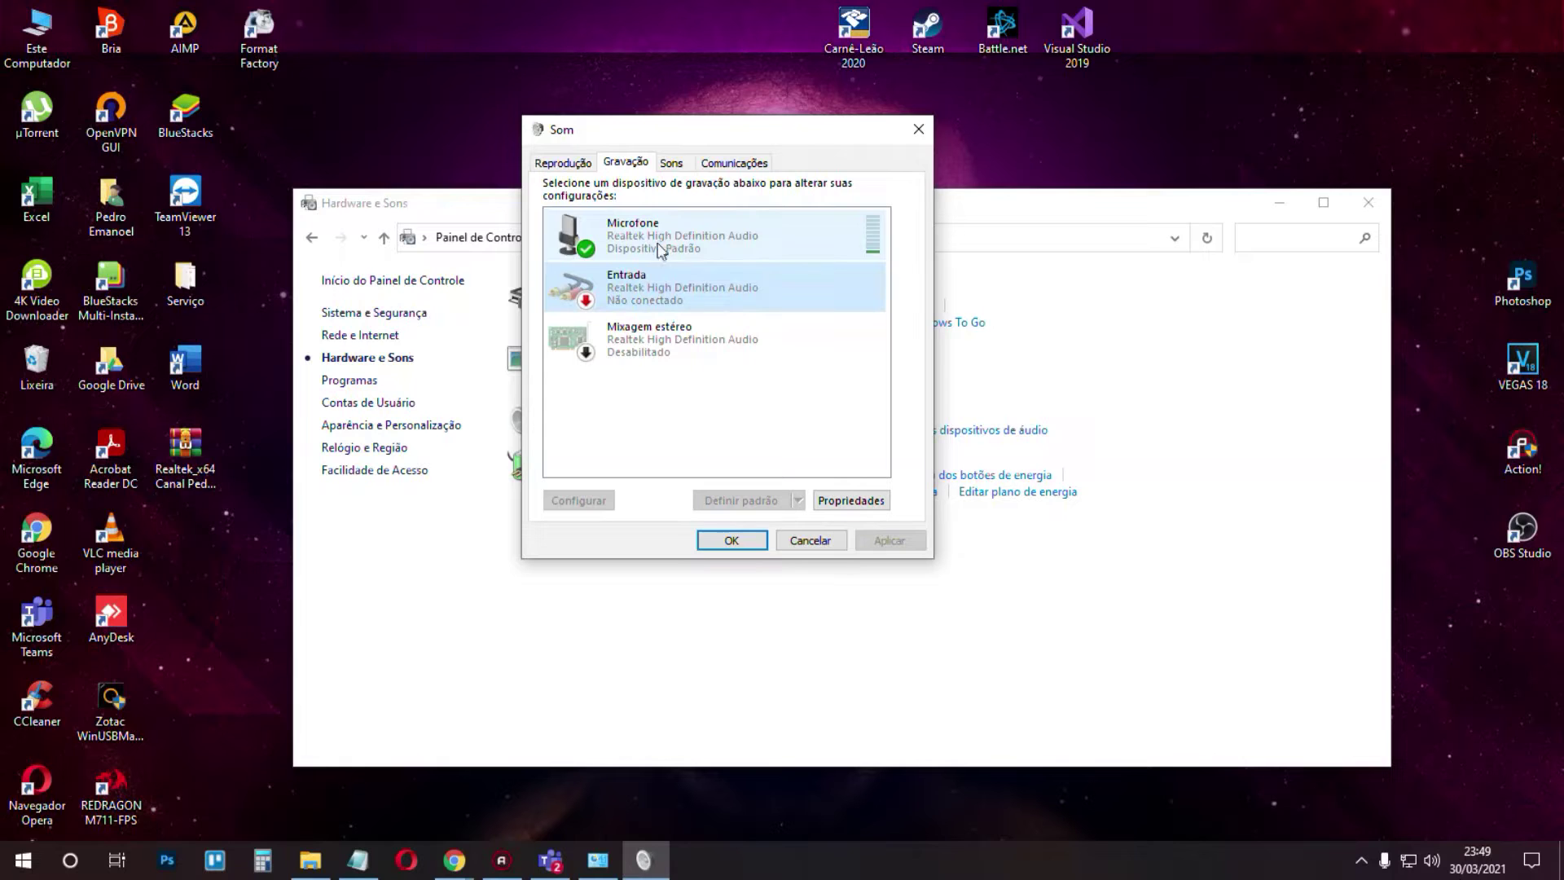
Search Windows for "grava" to locate the Gravador de Voz app, and close the search.
click(23, 860)
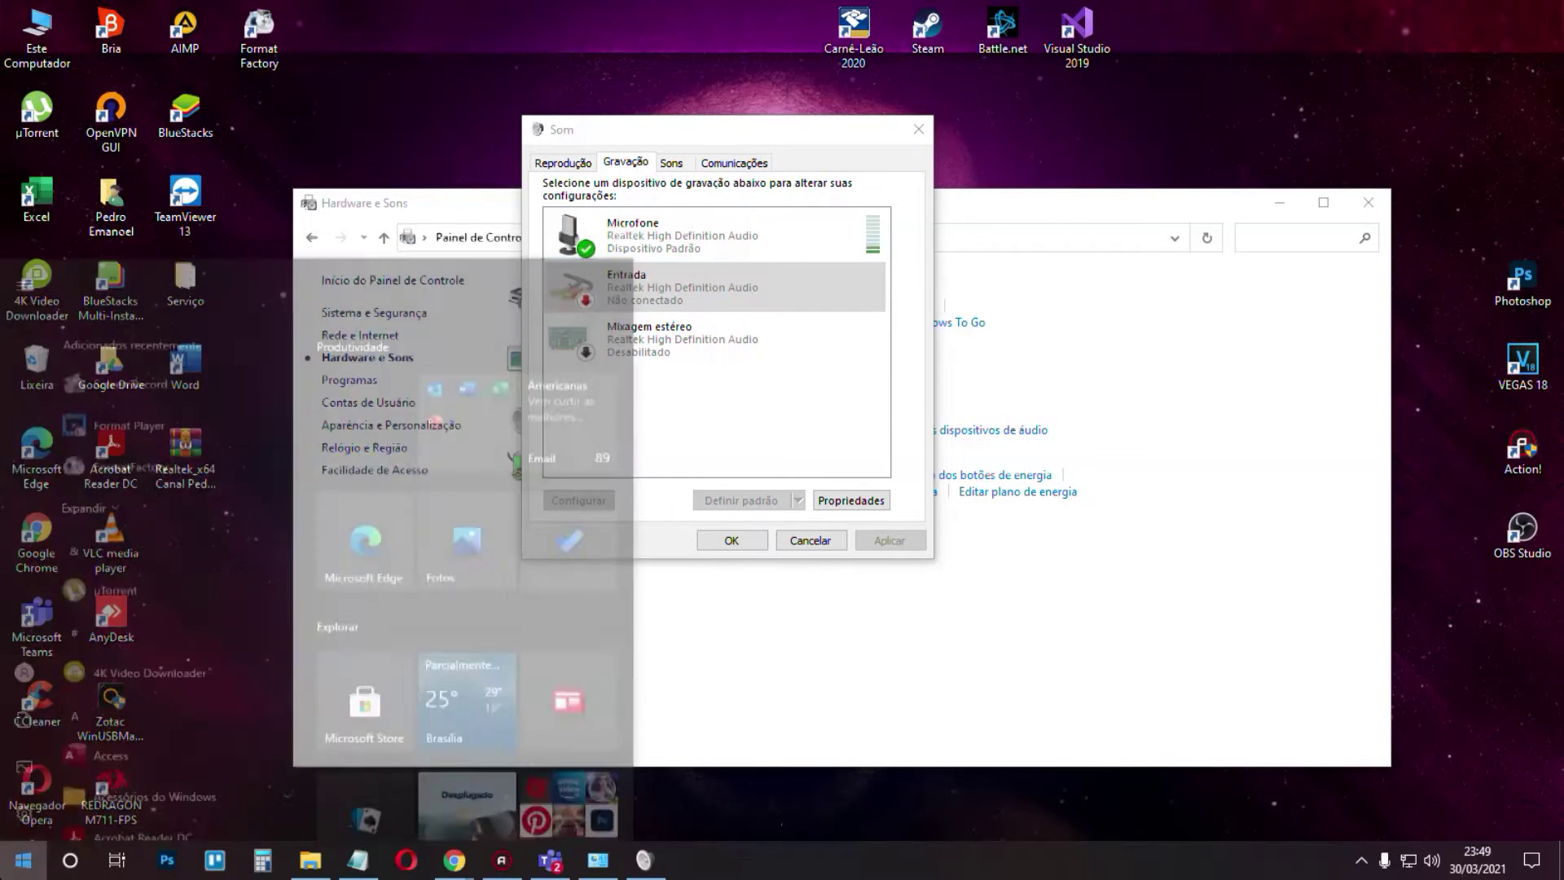
text(grava)
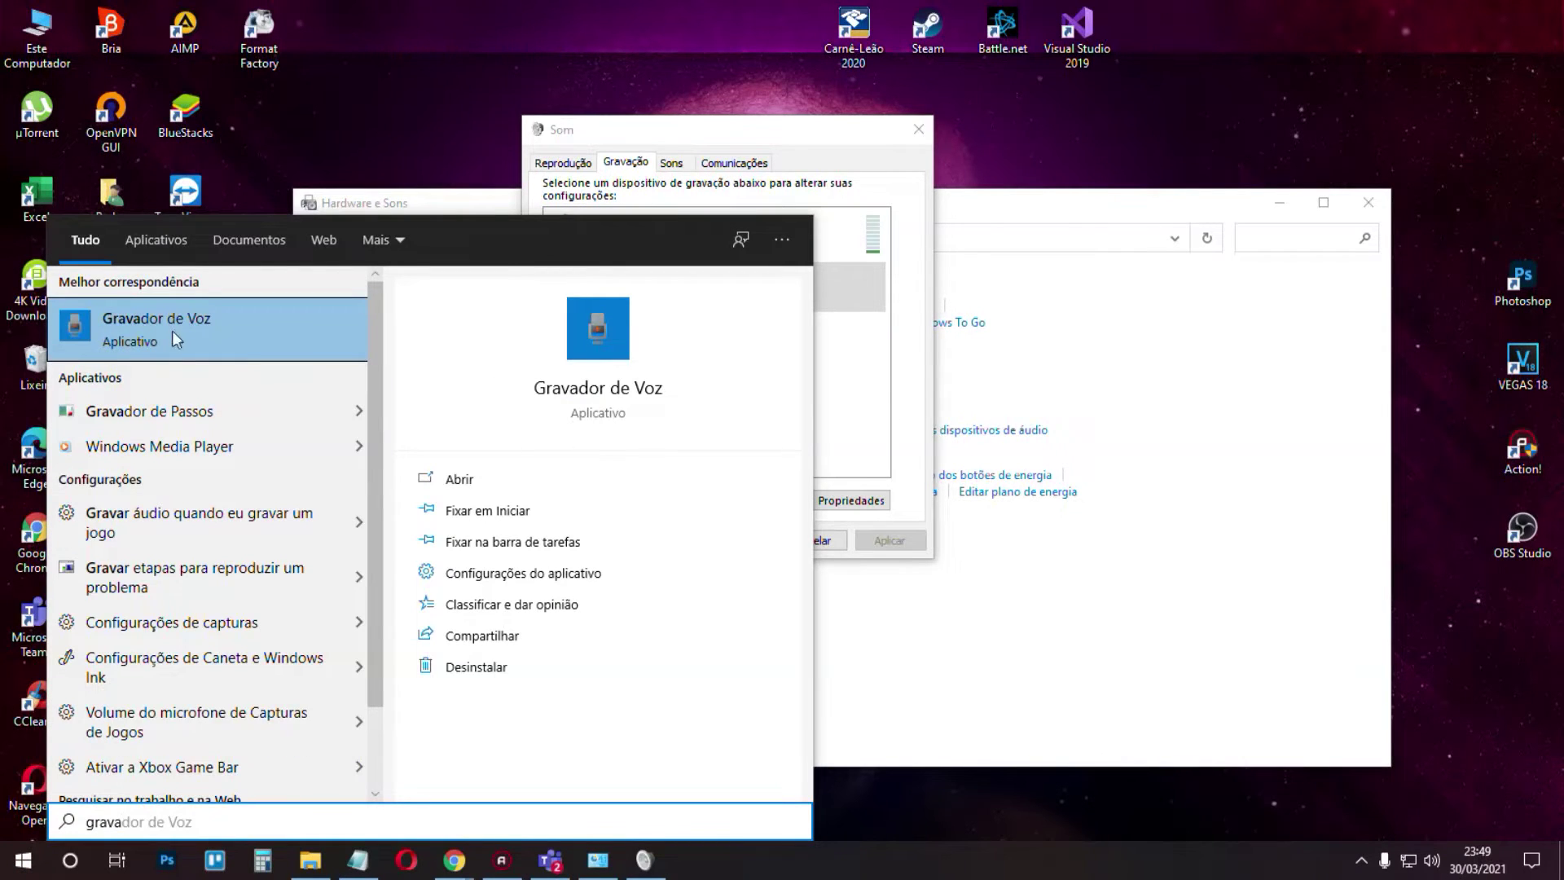
click(844, 440)
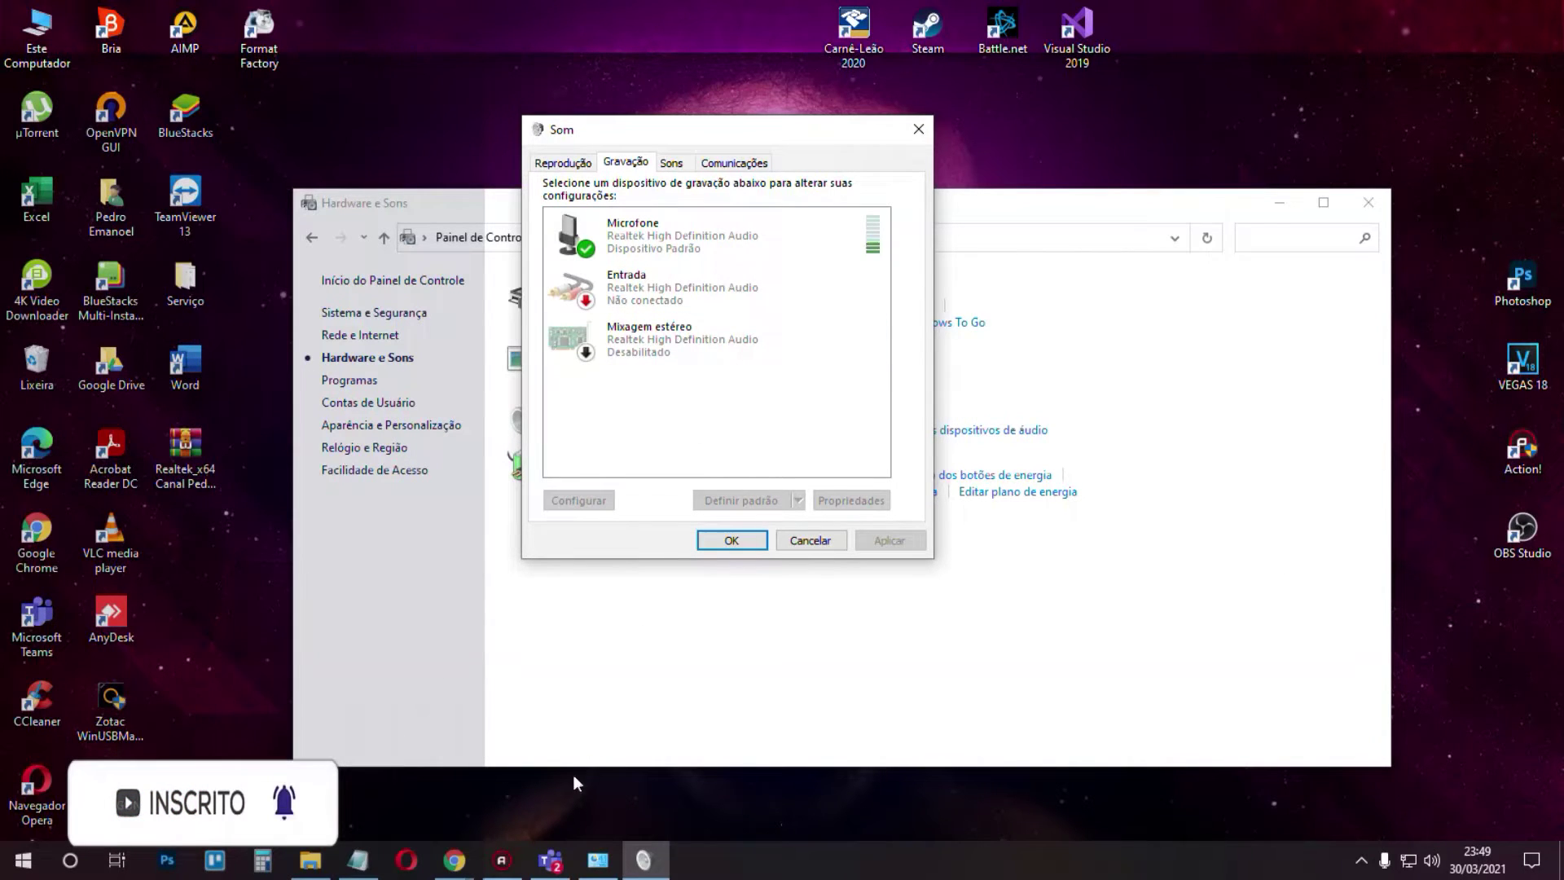
Bring up the audio pc checklist, close the Som dialog and highlight the item "atualizando windows".
click(357, 859)
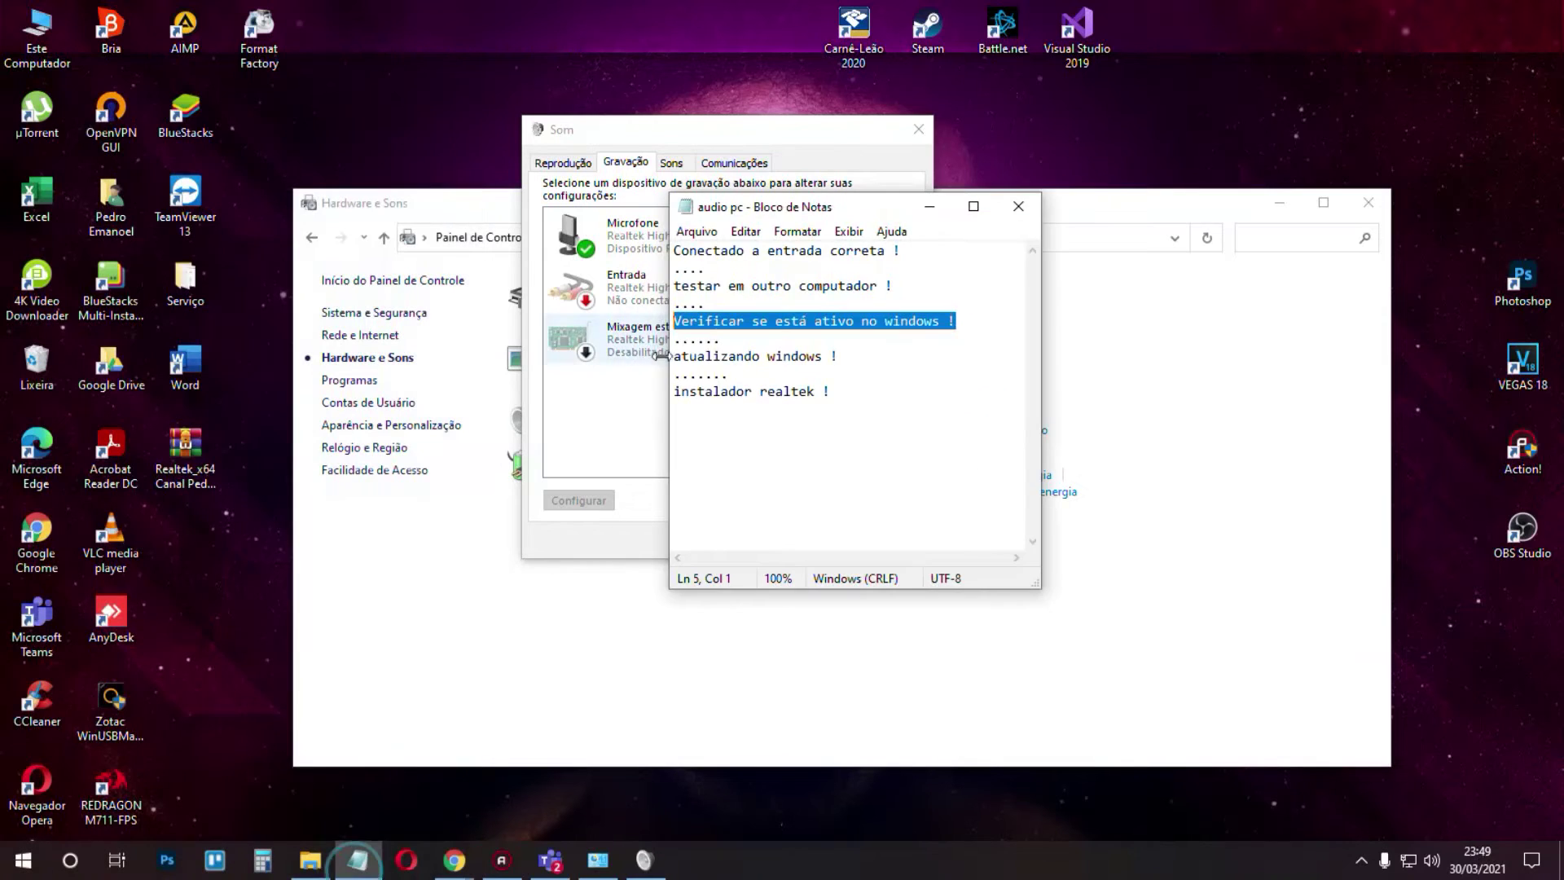
drag(782, 207, 1161, 143)
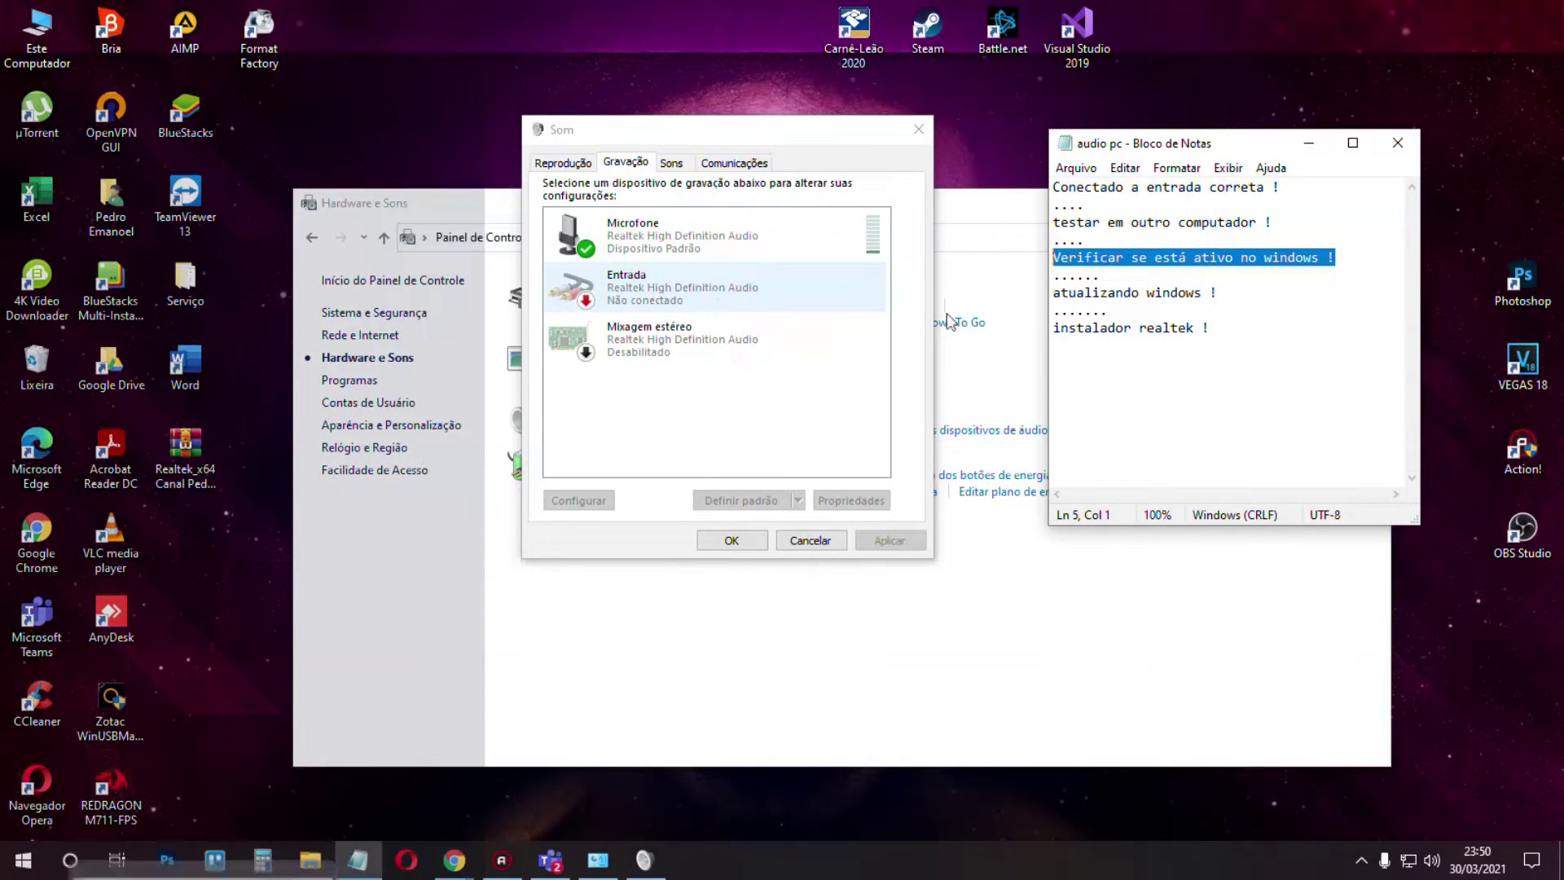
drag(1218, 293, 1053, 276)
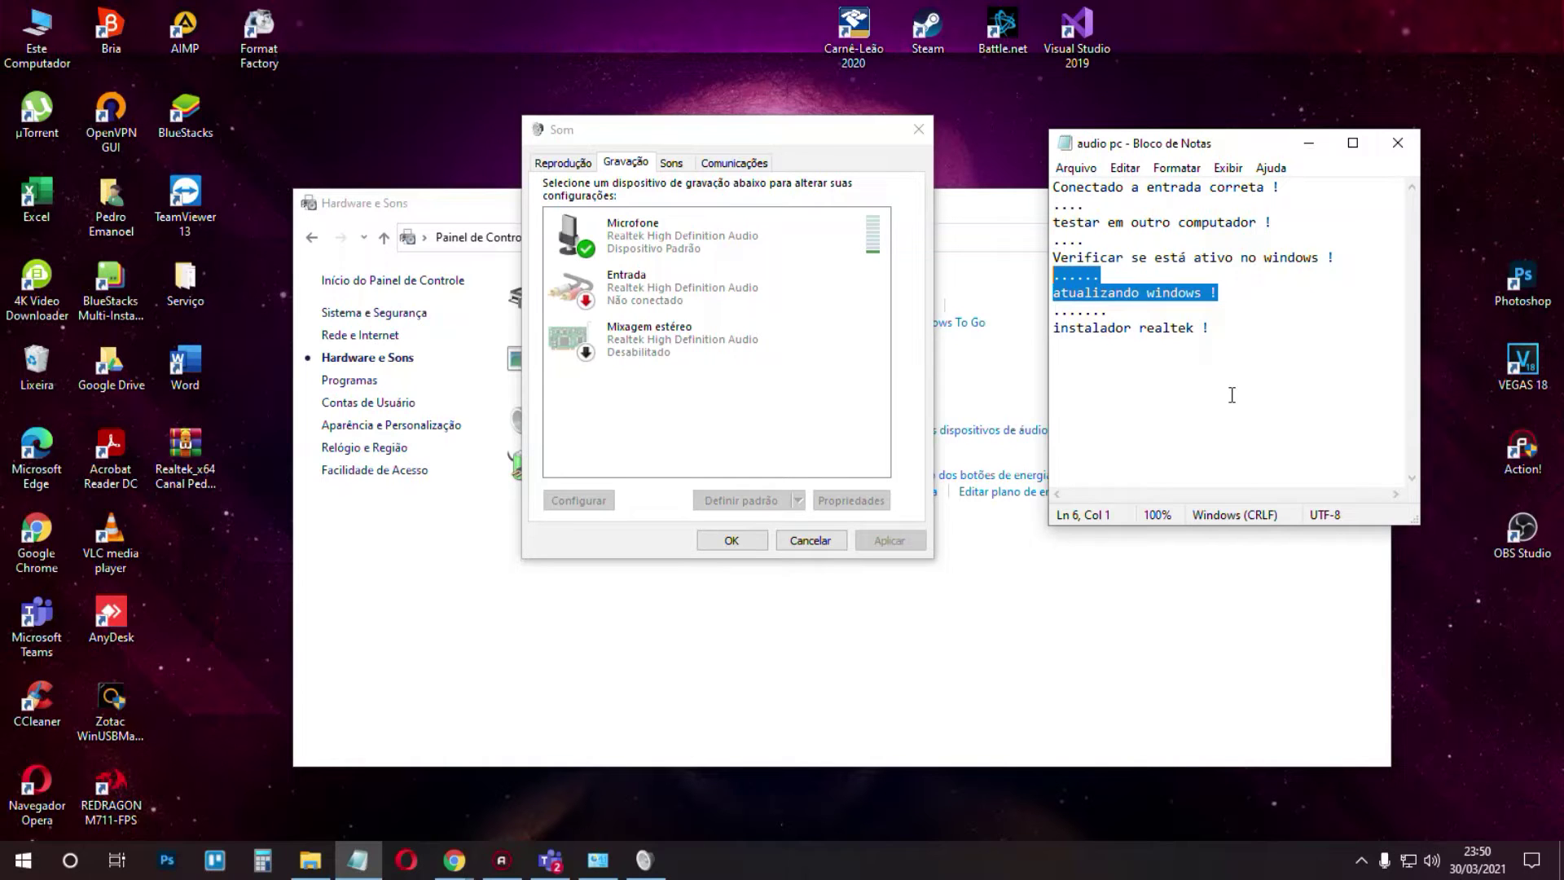
click(1099, 292)
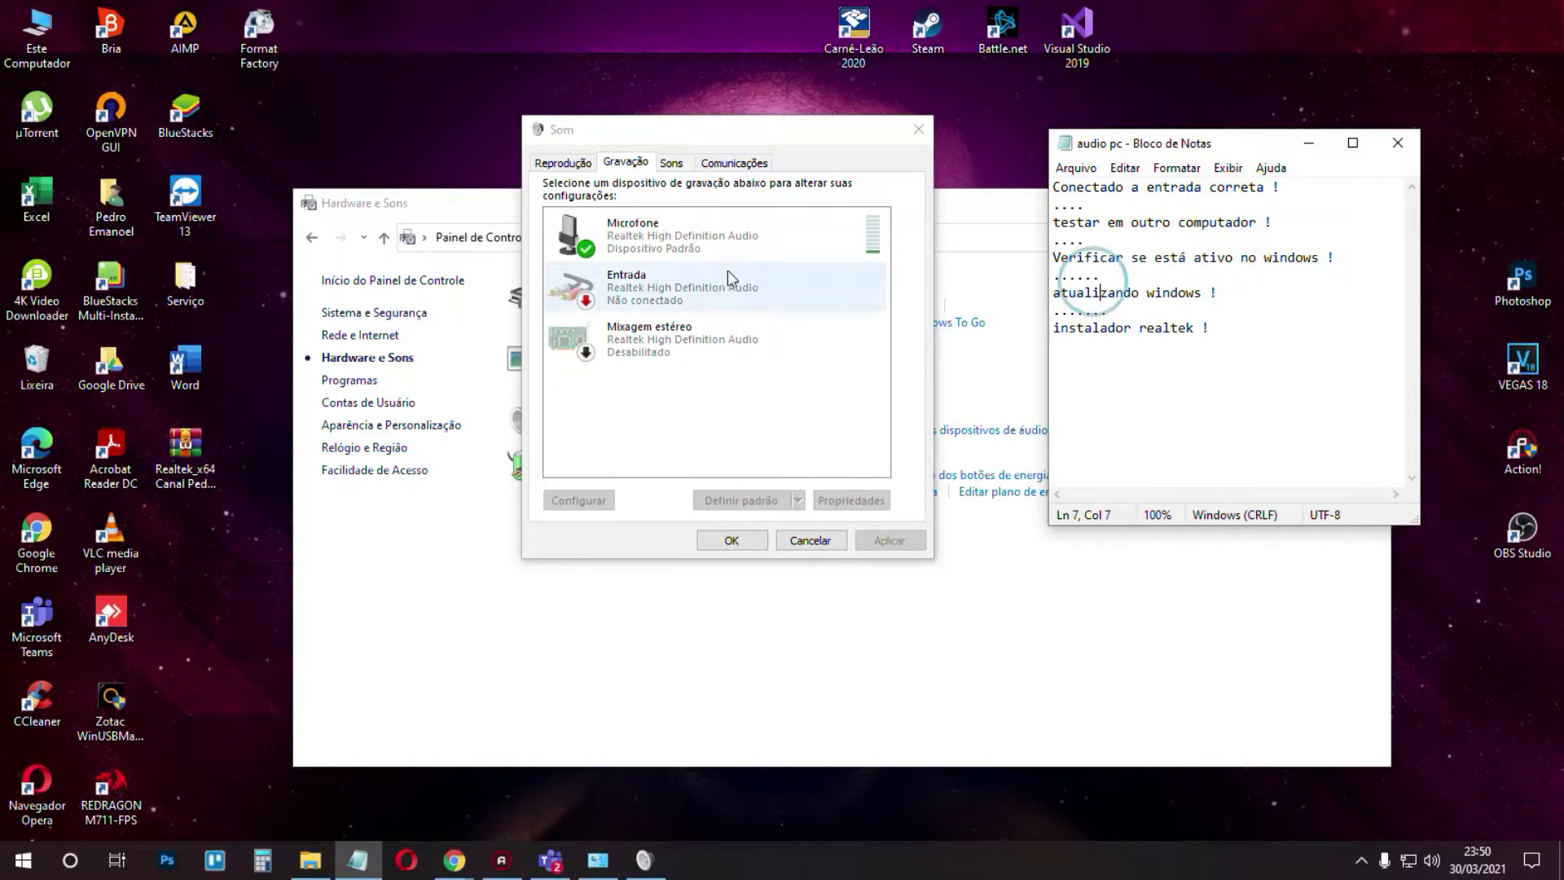
click(919, 129)
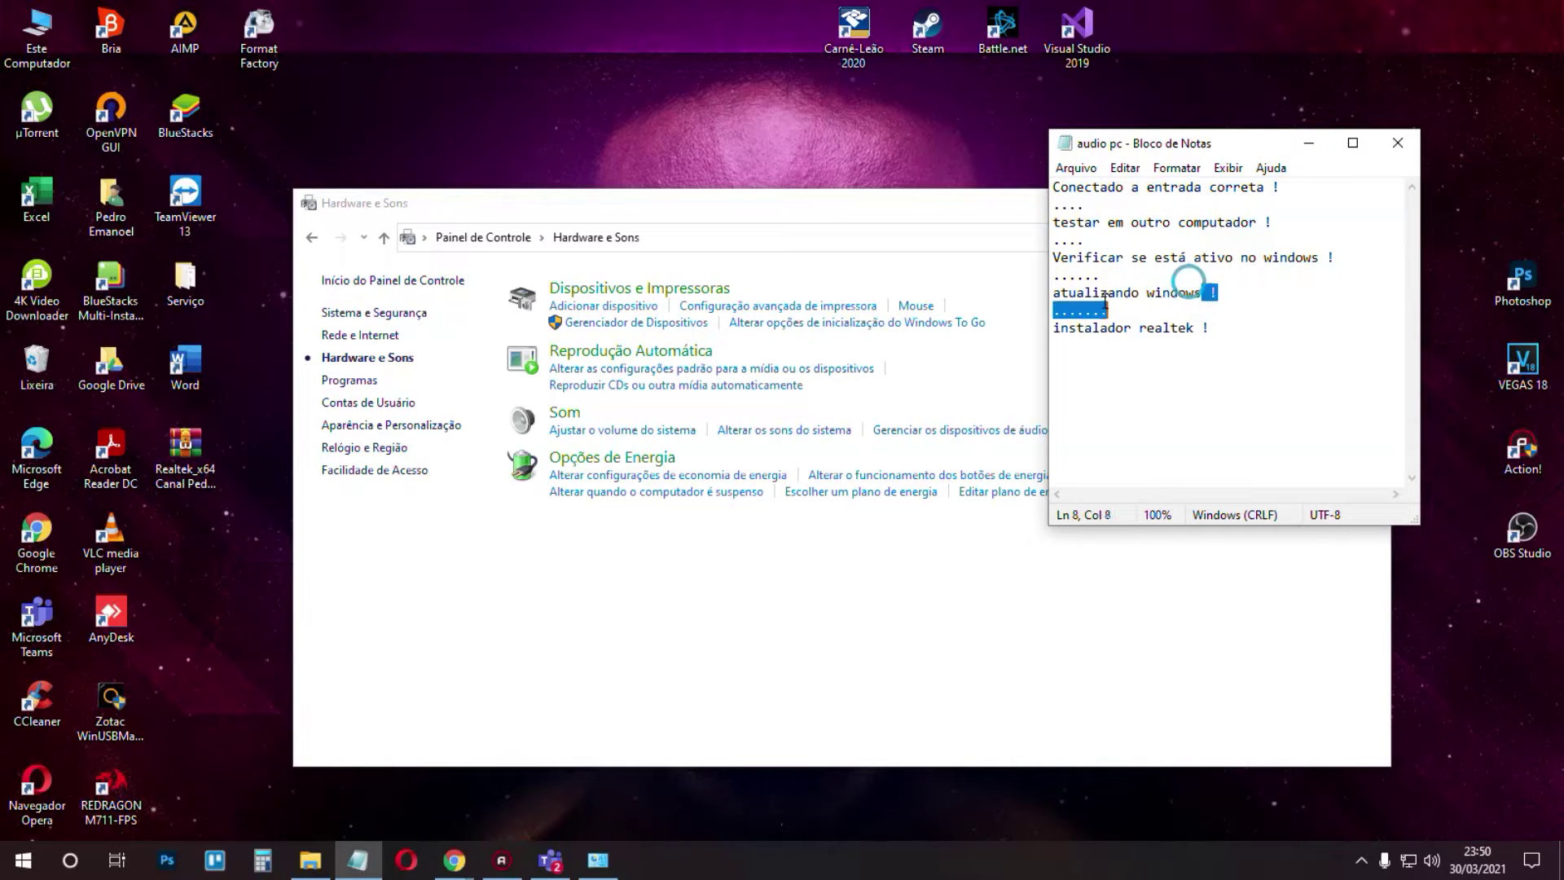
drag(1202, 293, 1050, 298)
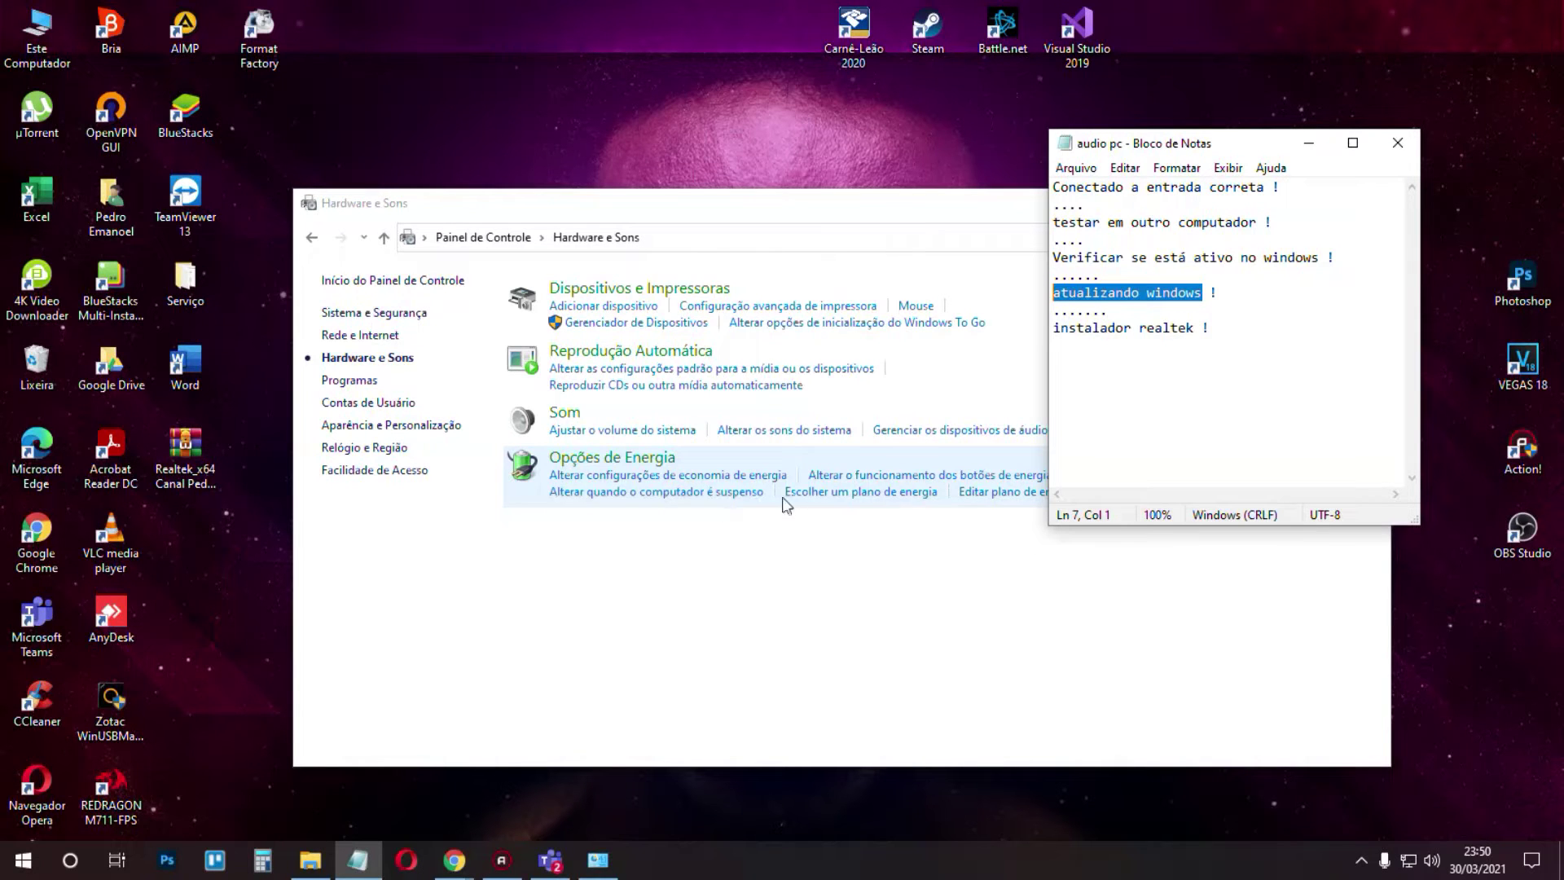
Search Windows for "update", check the update status on the Windows Update page and close Configurações.
click(23, 859)
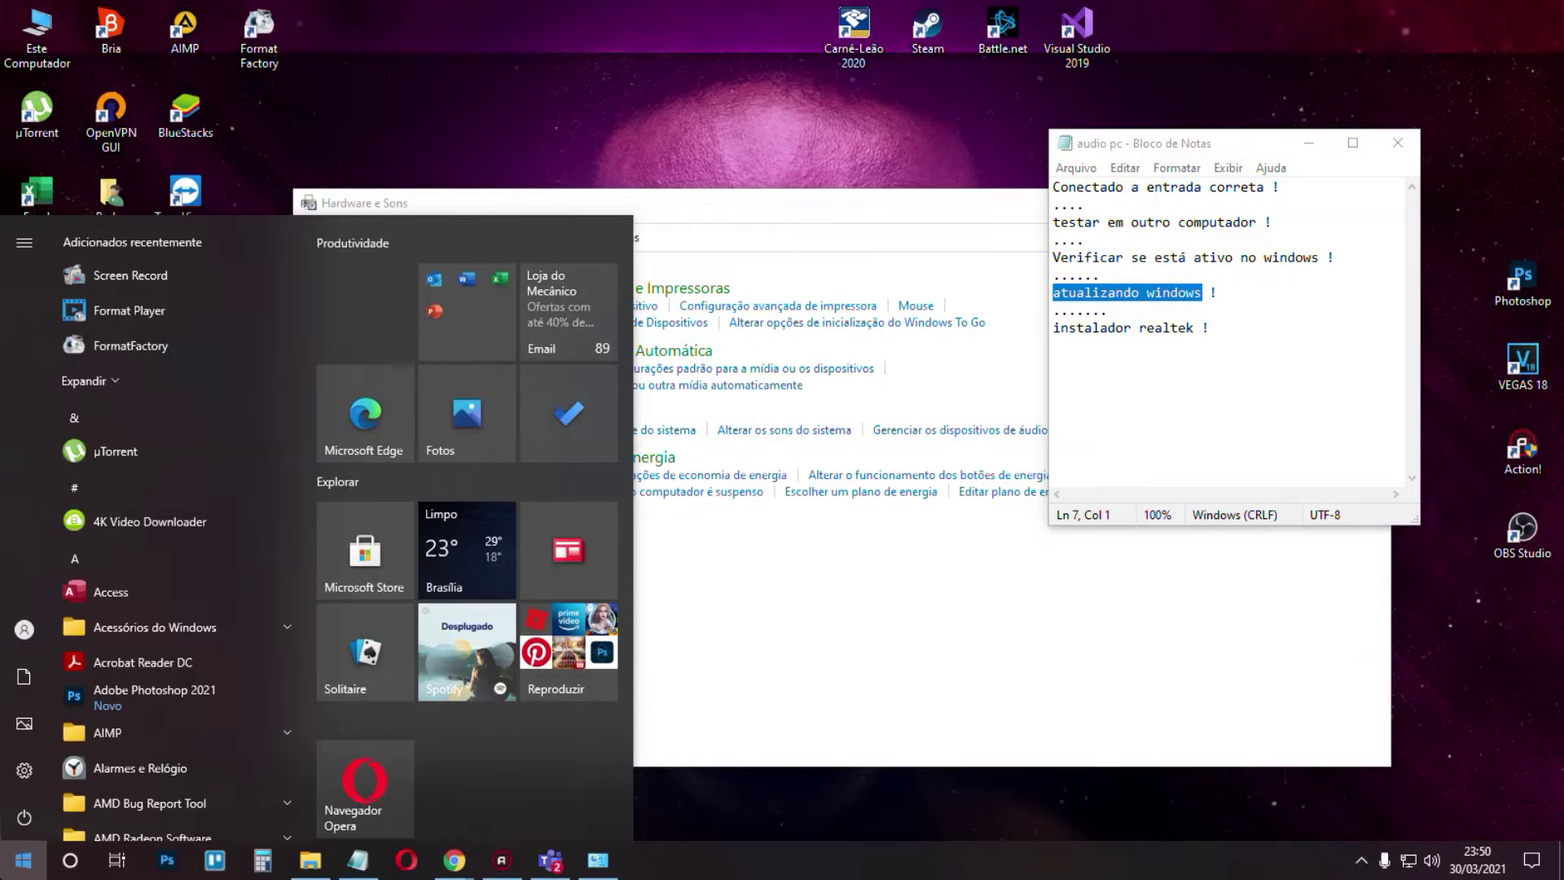
text(win)
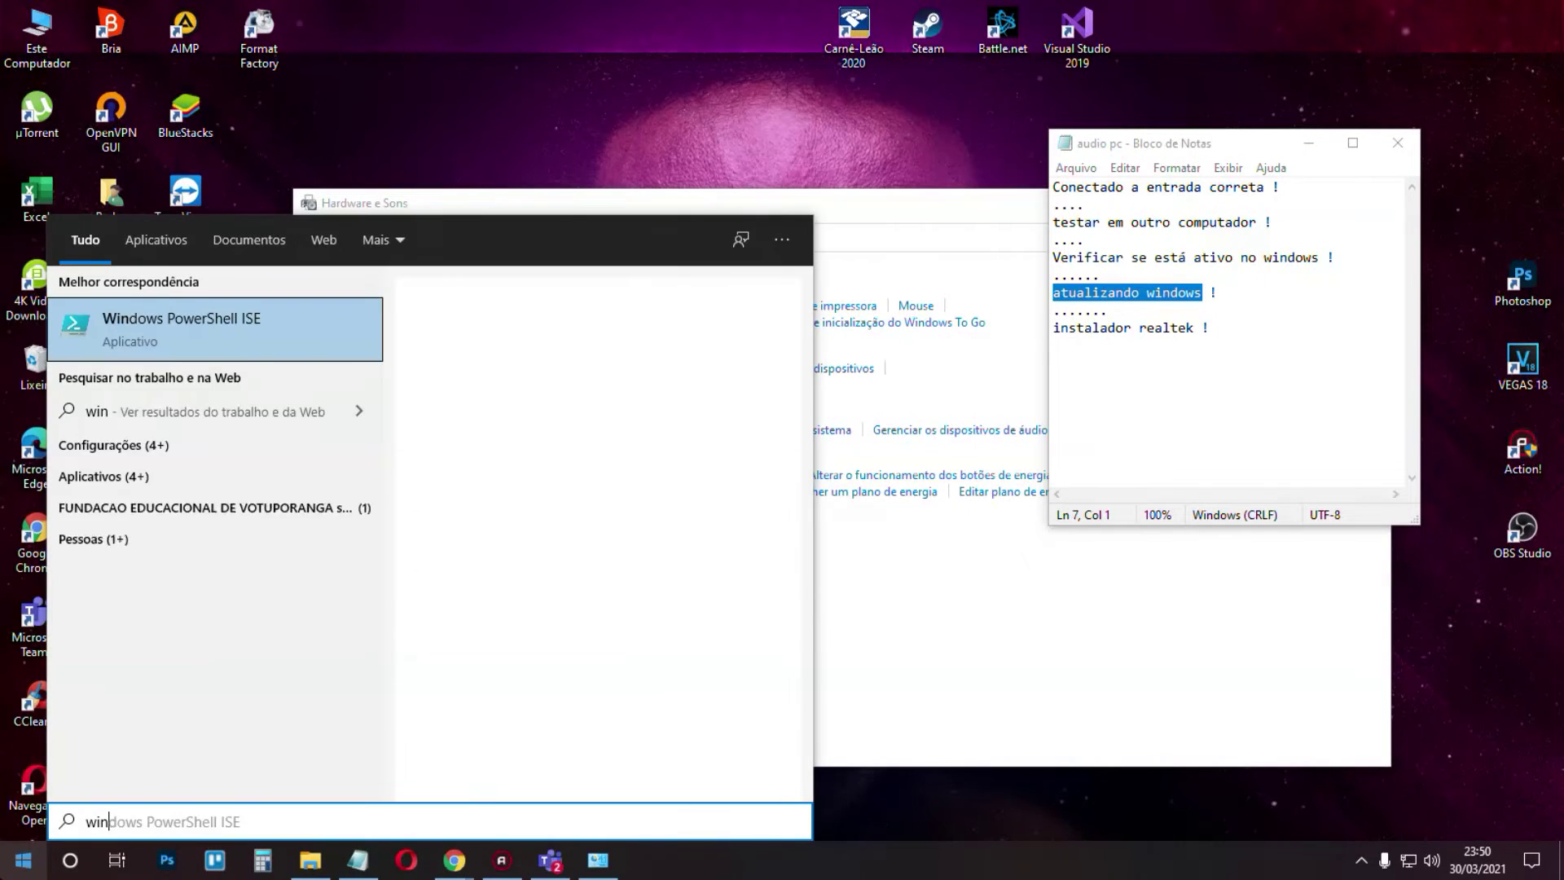
text(dows up)
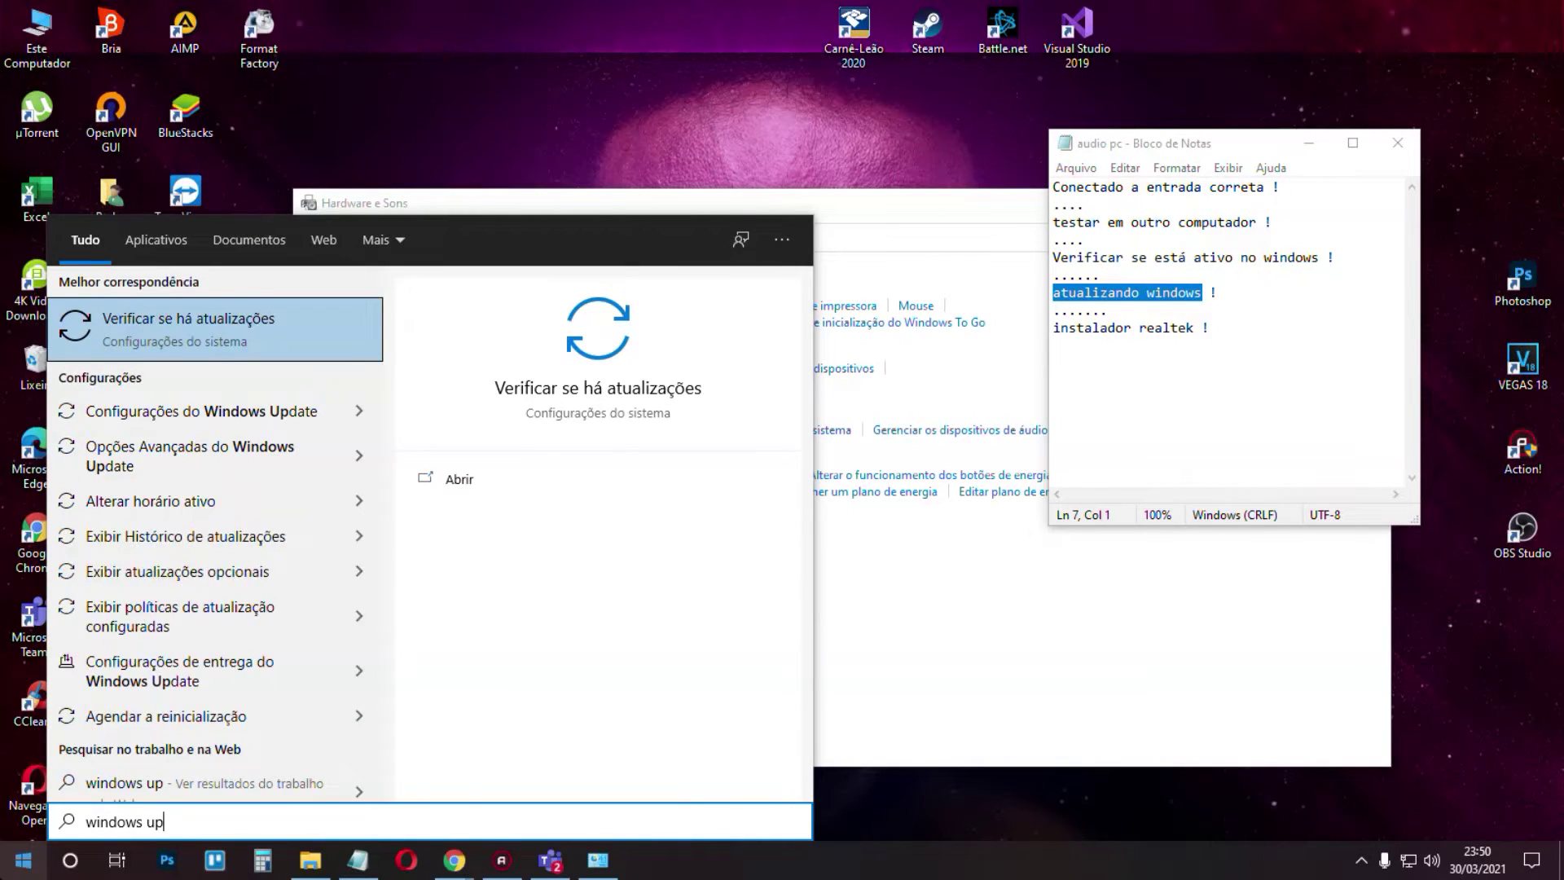
key(Return)
text(windows up)
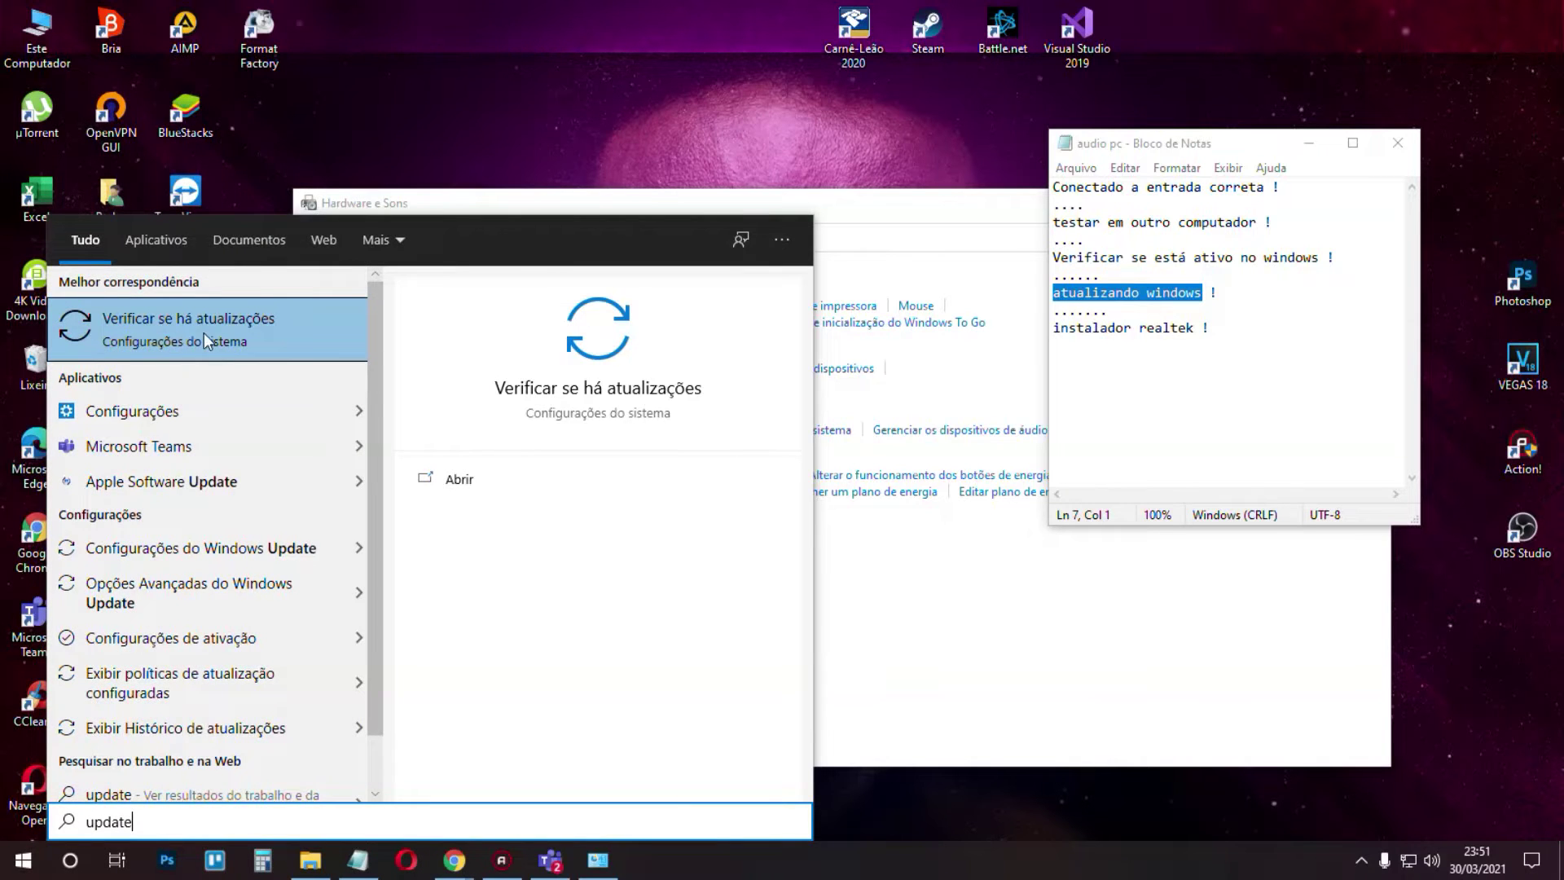
click(477, 485)
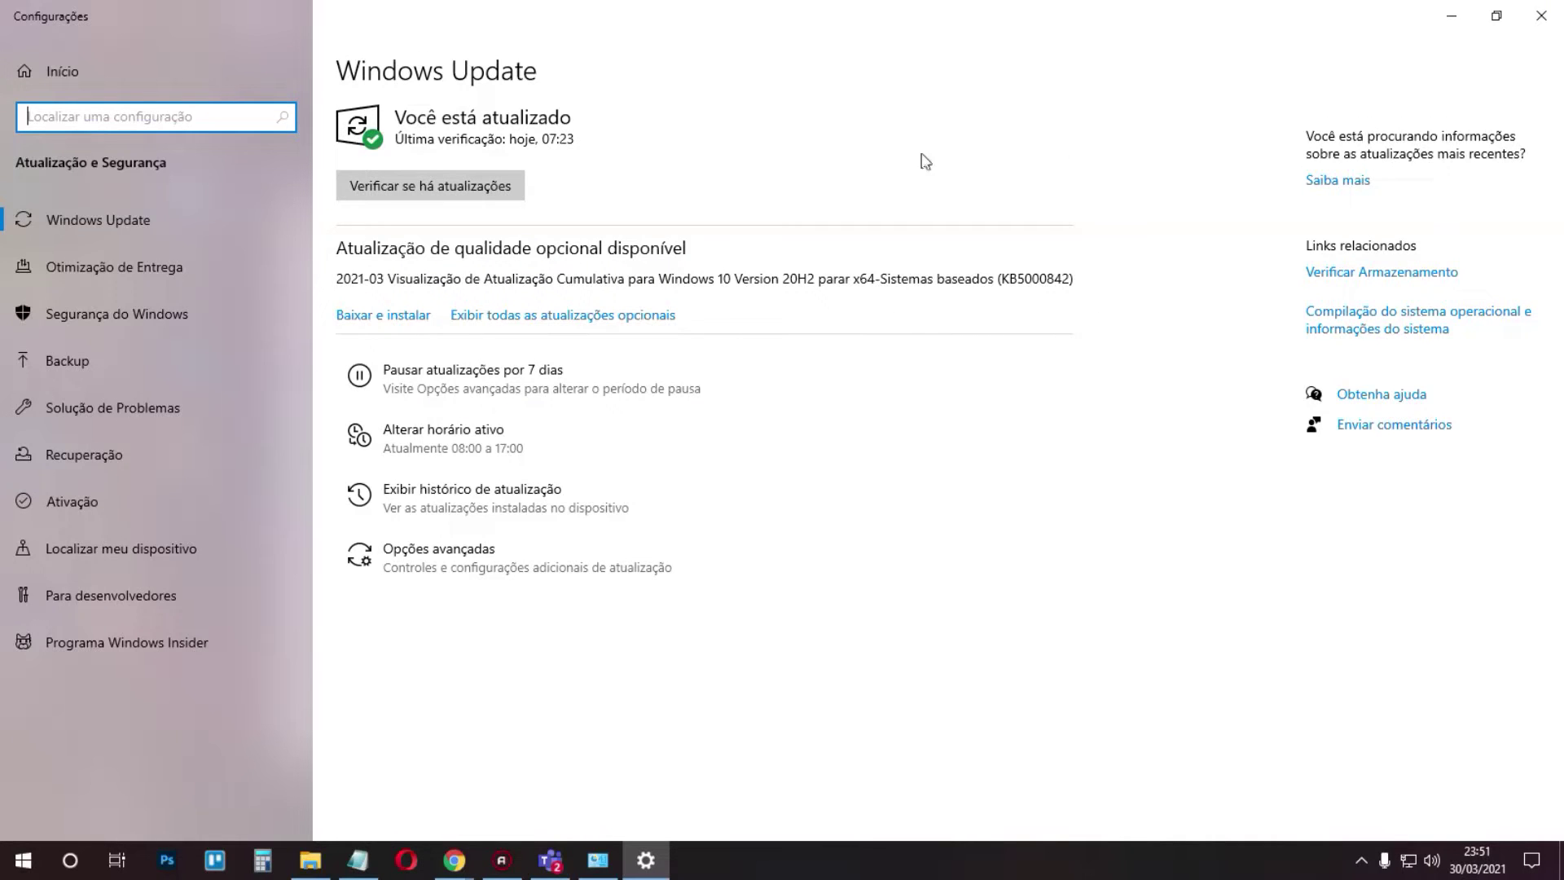
click(1541, 15)
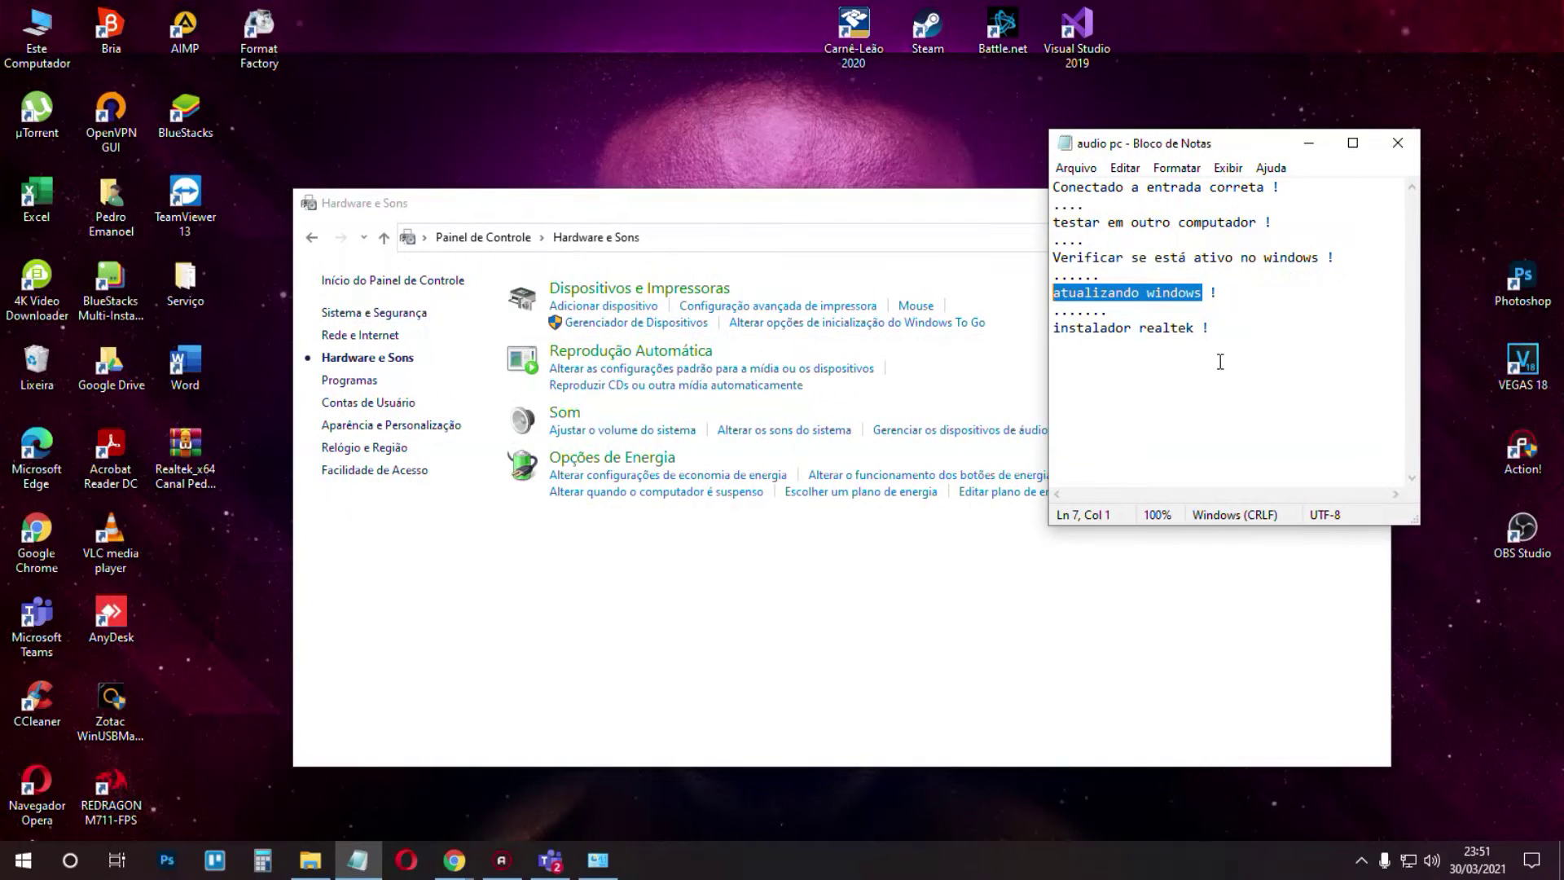
Highlight the checklist item "instalador realtek !" and minimise the Hardware e Sons window.
click(1215, 329)
key(shift+Home)
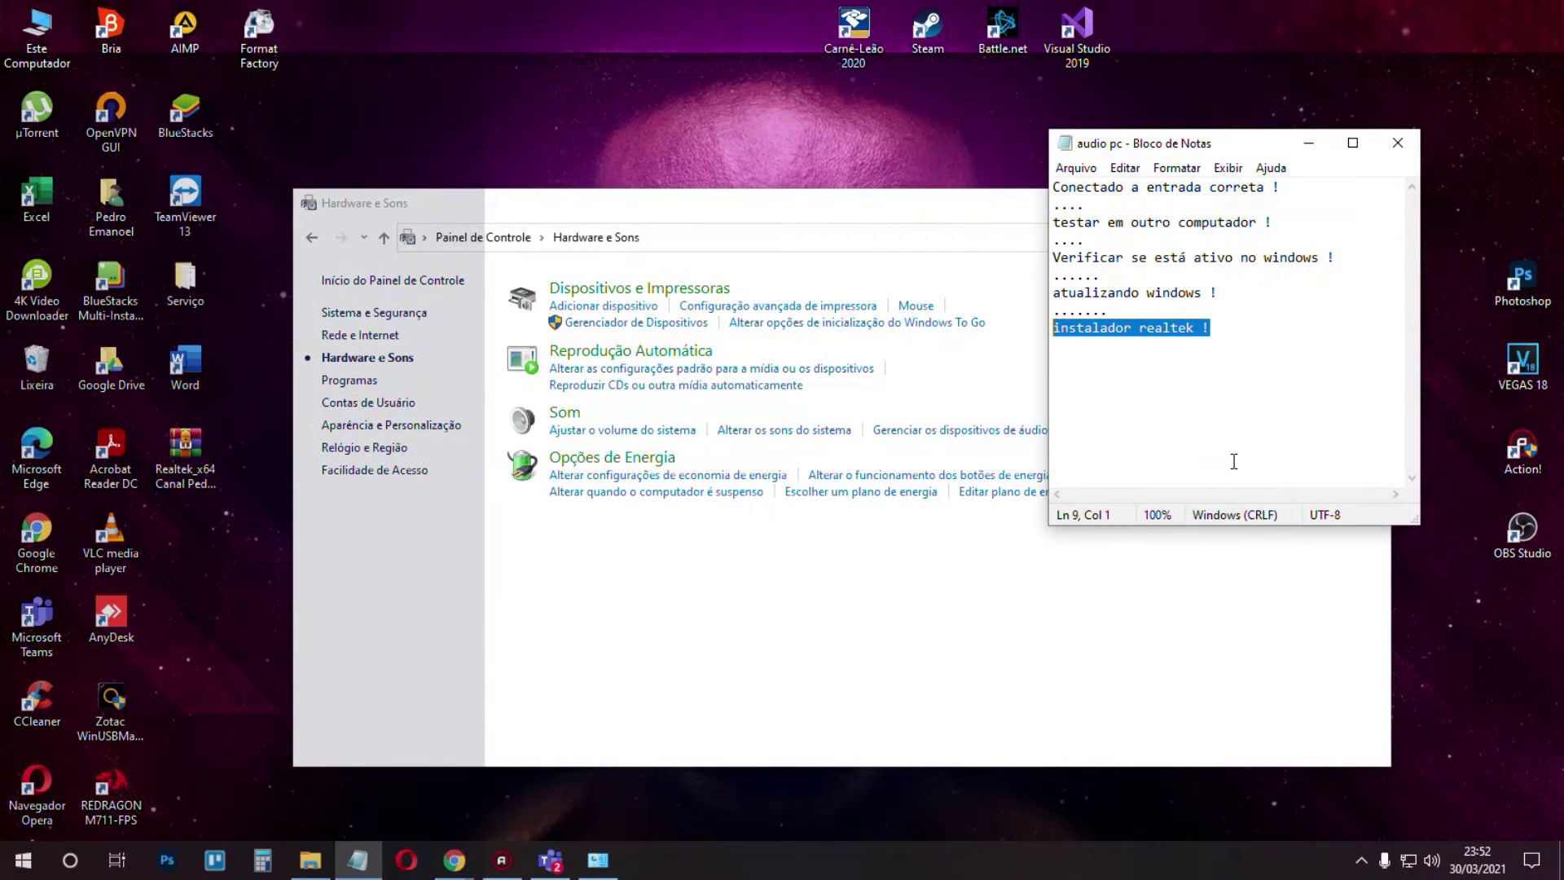
click(766, 203)
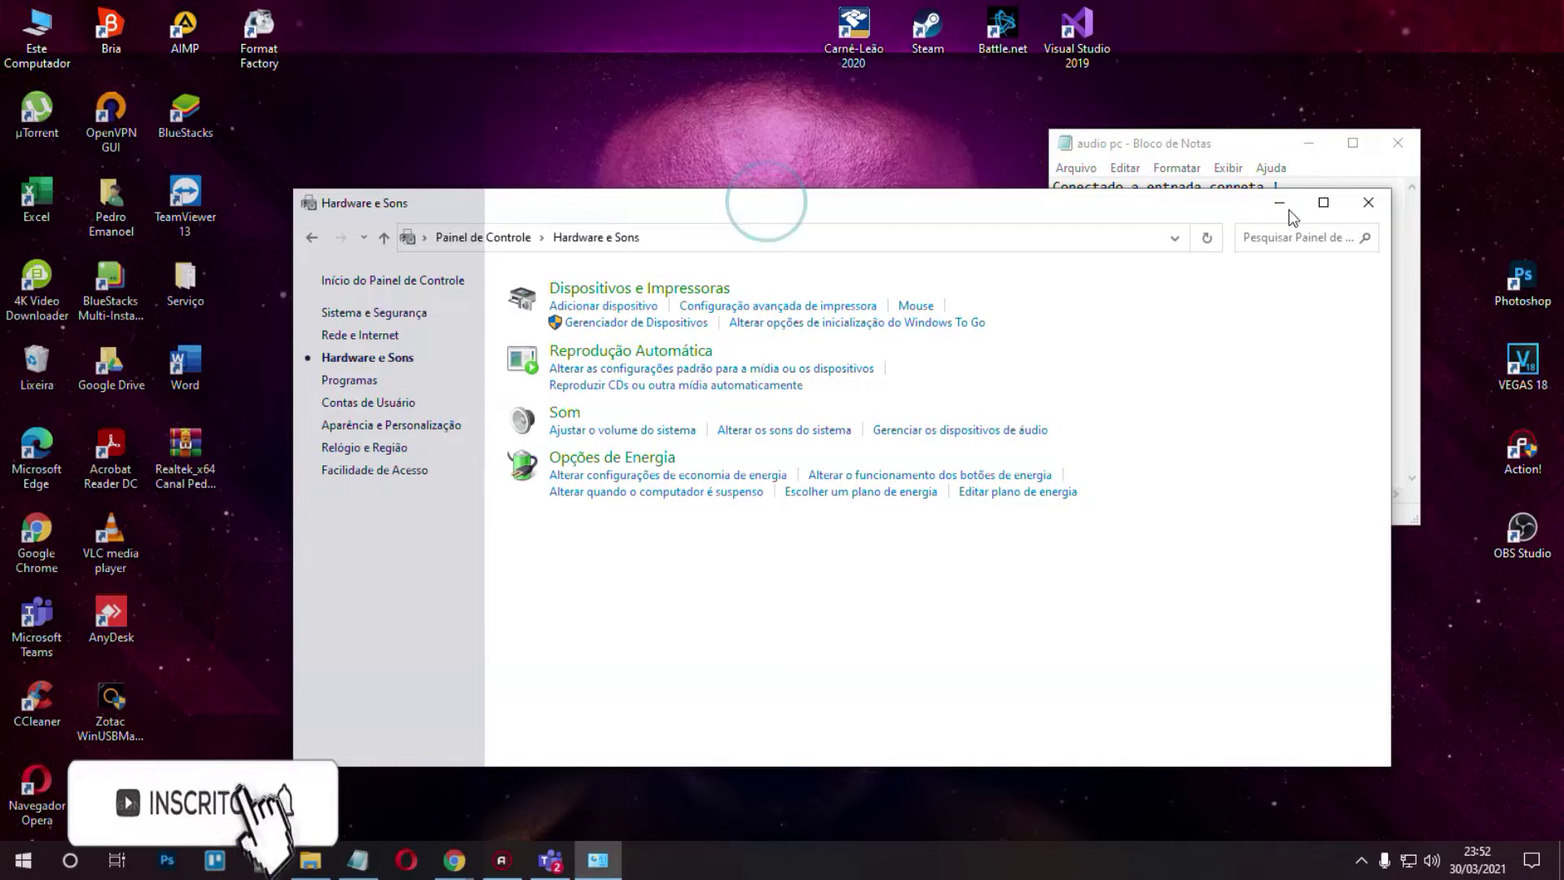
click(1288, 210)
Move the Realtek_x64 archive on the desktop to the free spot beside the Word shortcut.
drag(174, 487, 259, 403)
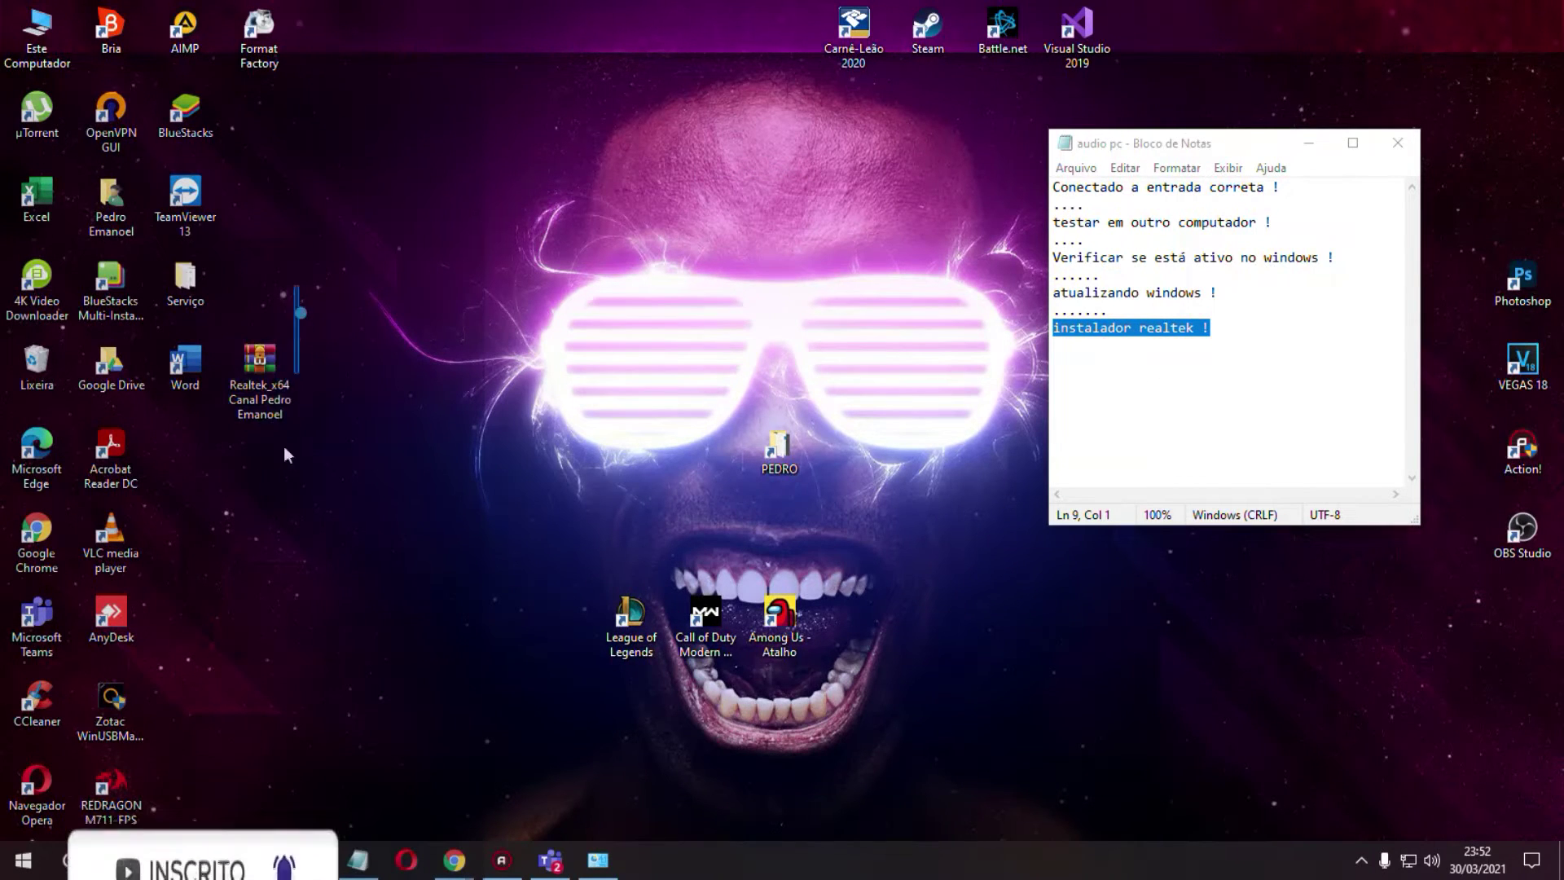
drag(326, 283, 228, 505)
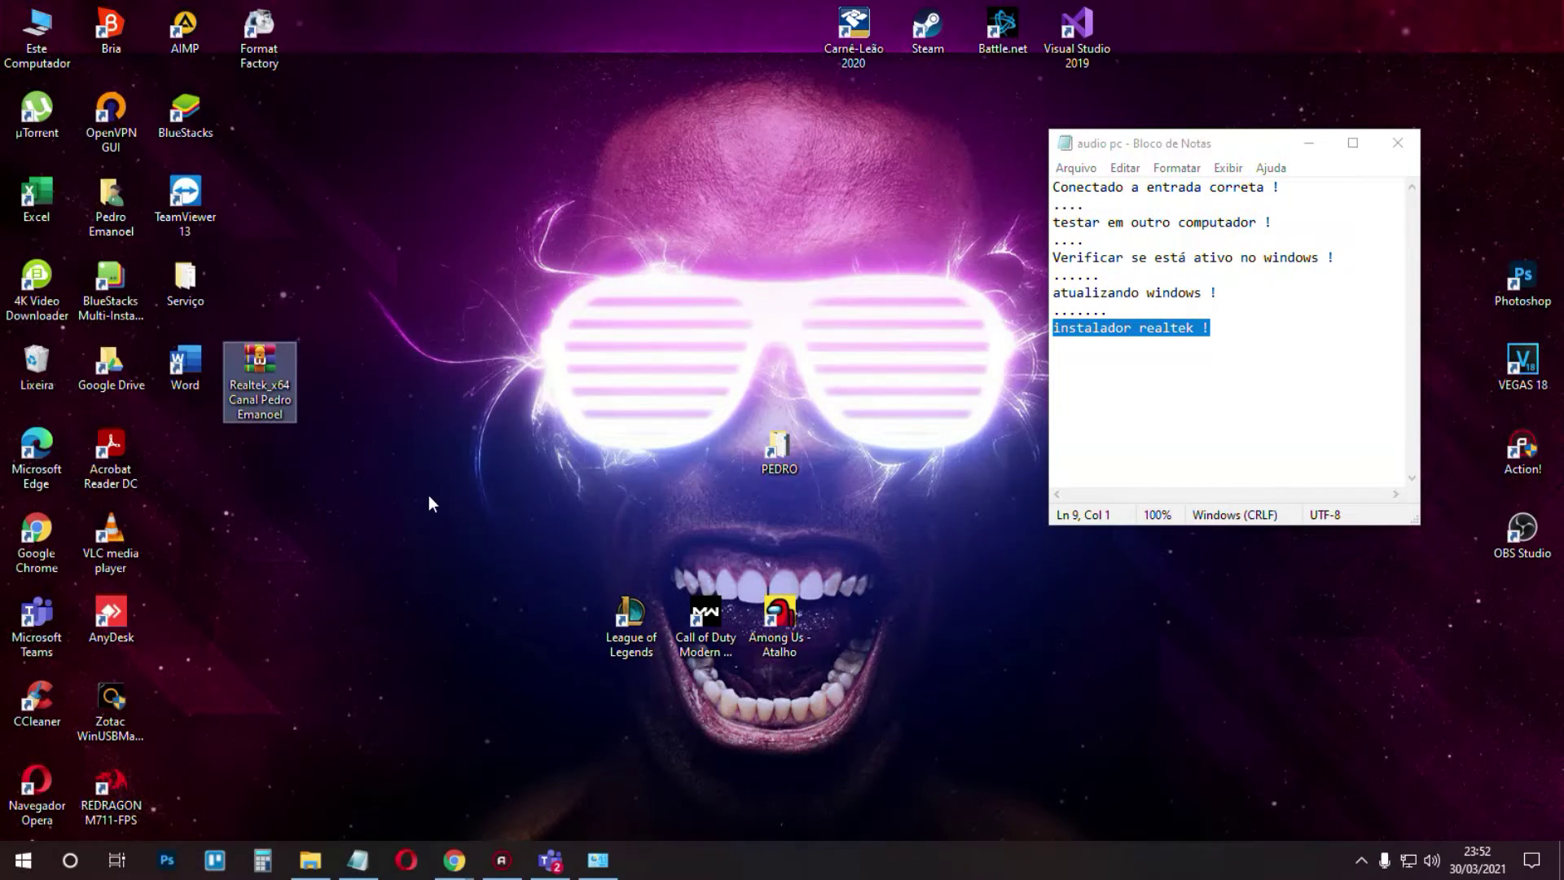
click(428, 495)
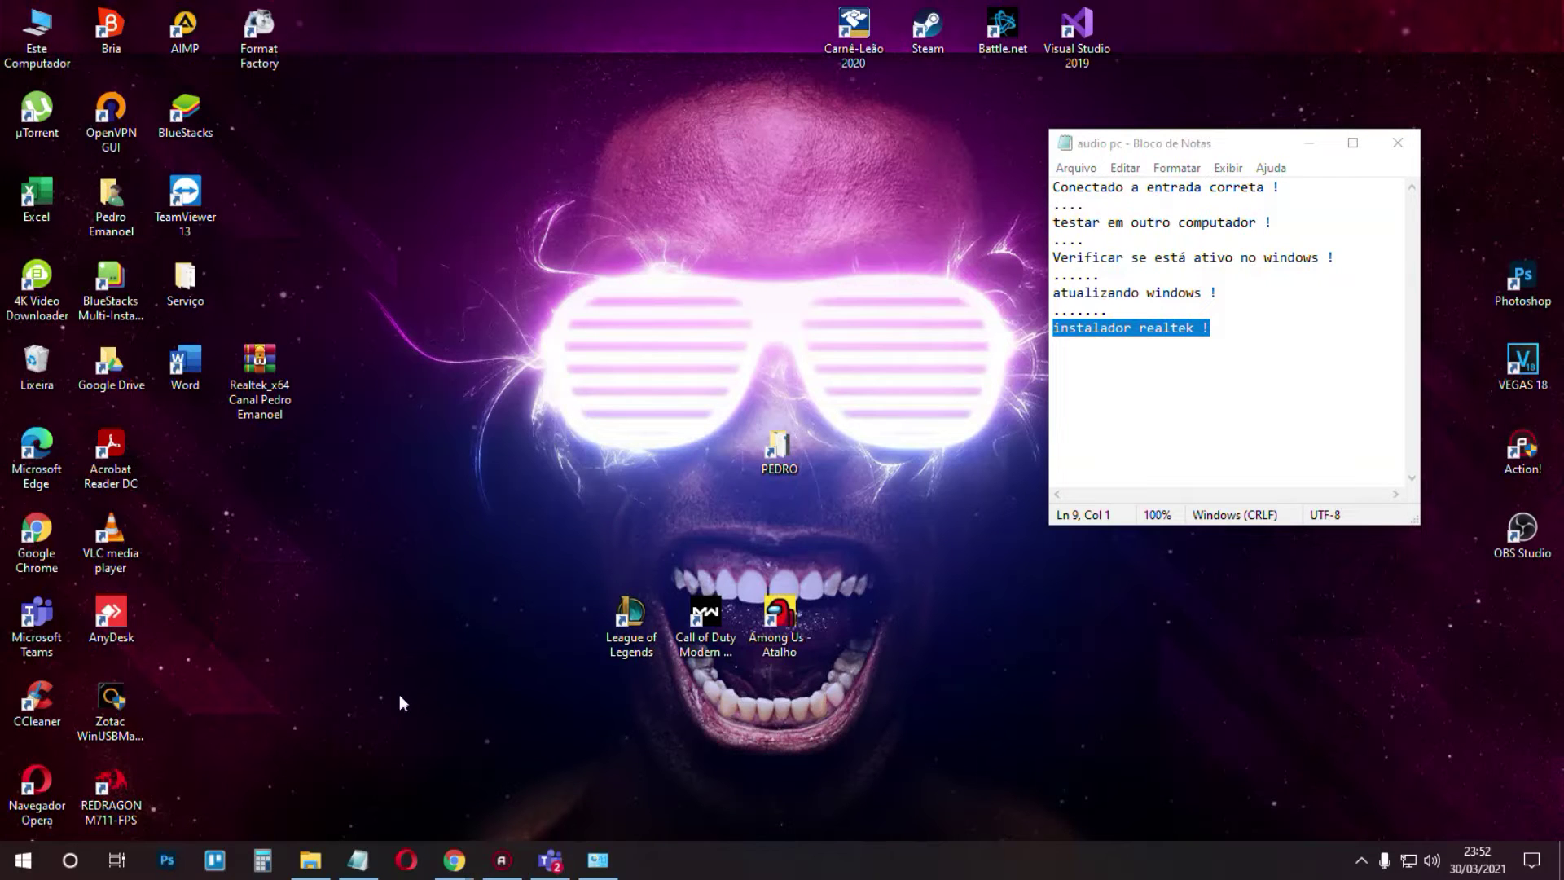
Open the system properties of Este Computador from File Explorer, highlight the Tipo de sistema entry, and put both windows away.
right_click(317, 866)
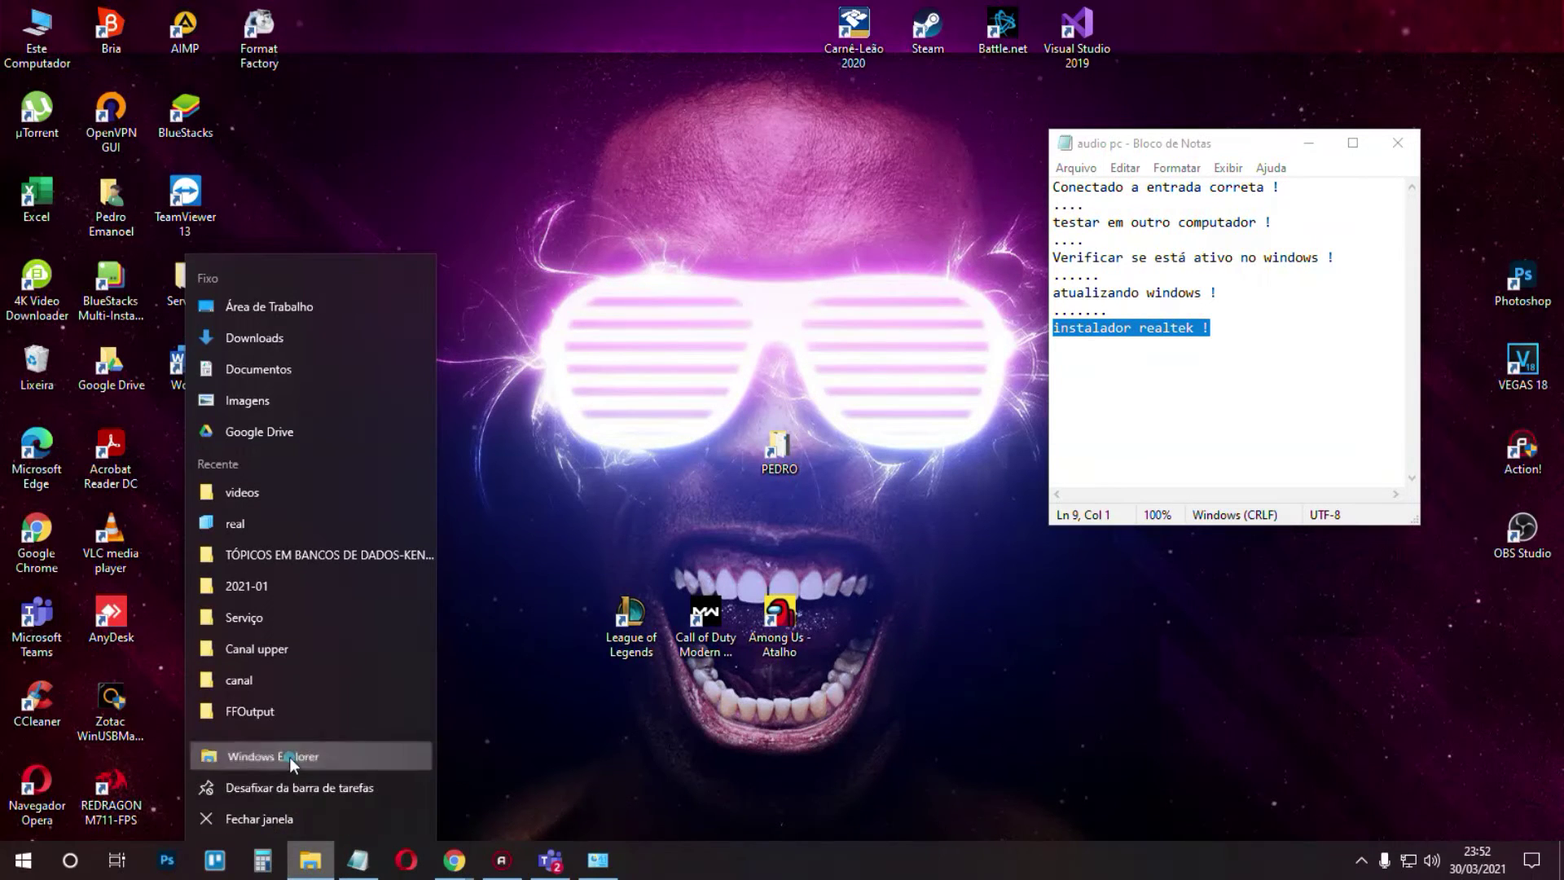
click(285, 754)
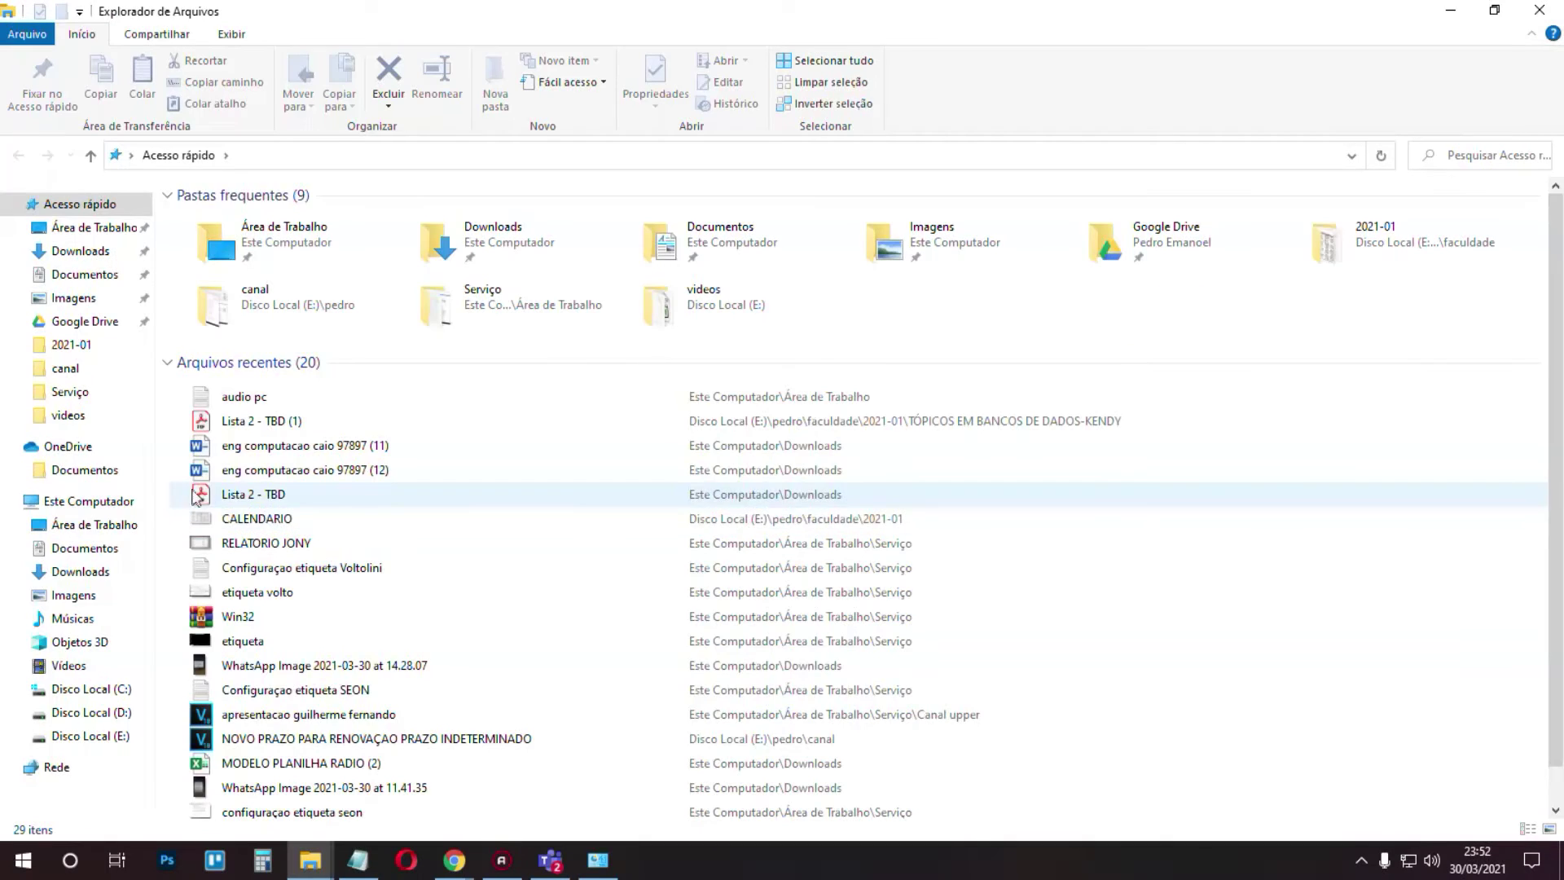
click(82, 502)
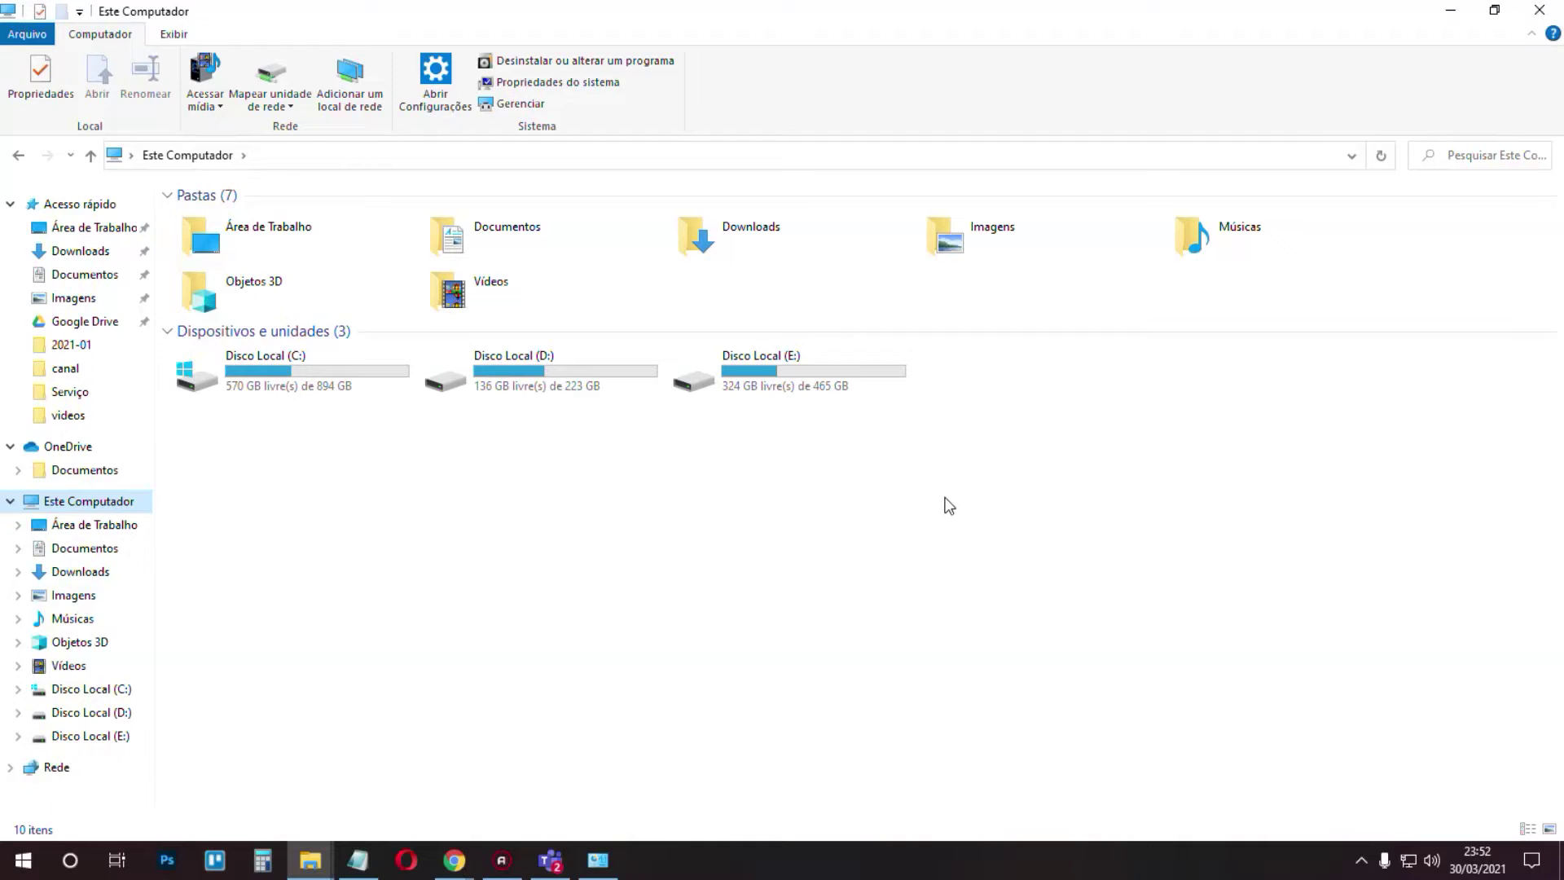
right_click(49, 503)
click(135, 758)
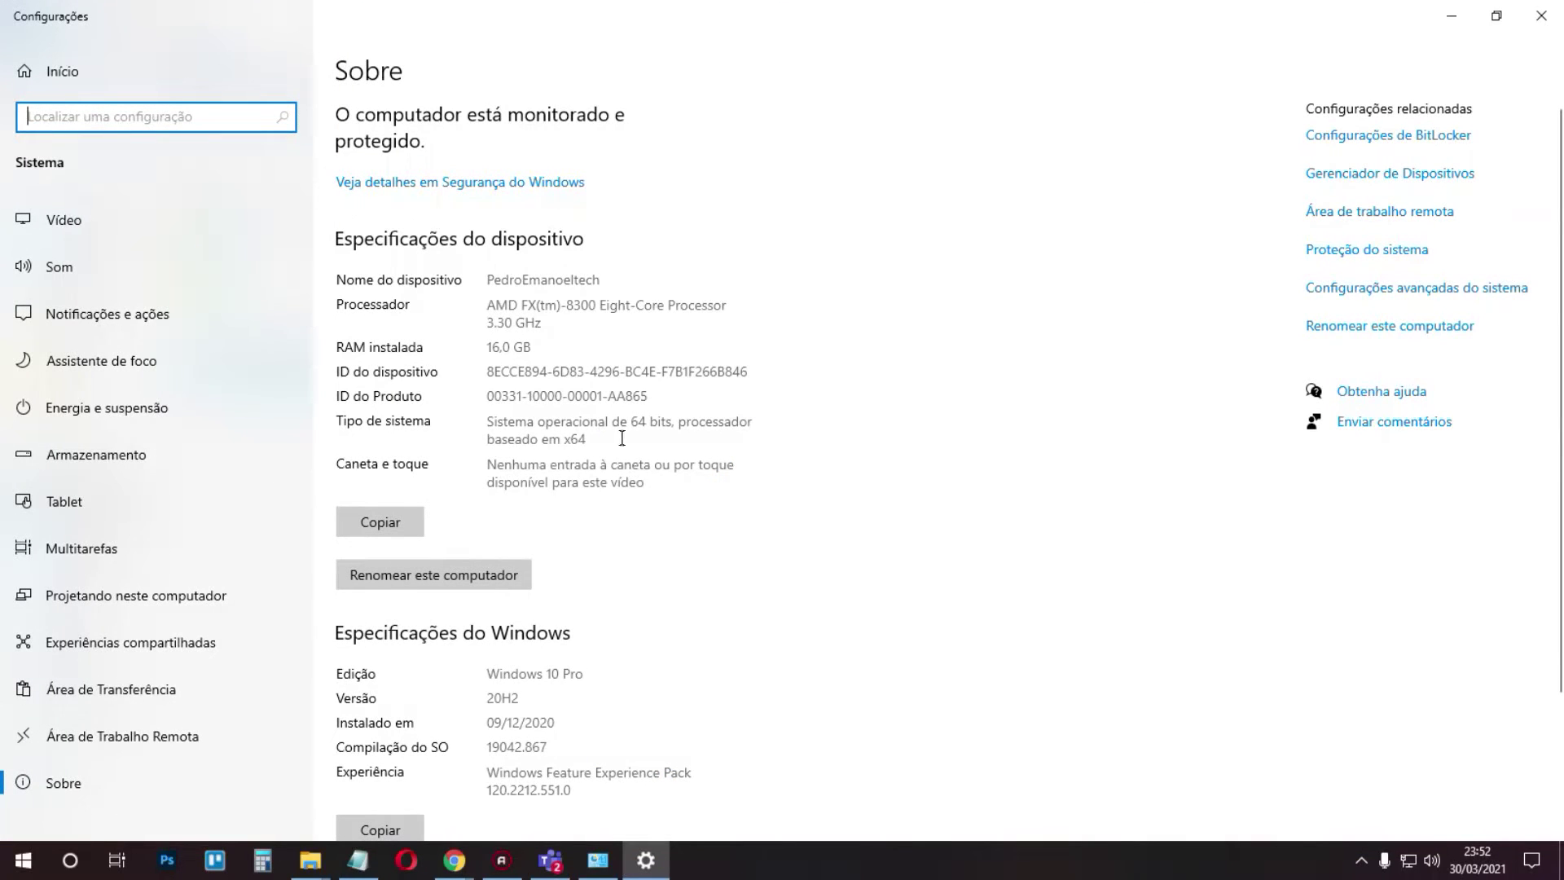
drag(621, 438, 481, 429)
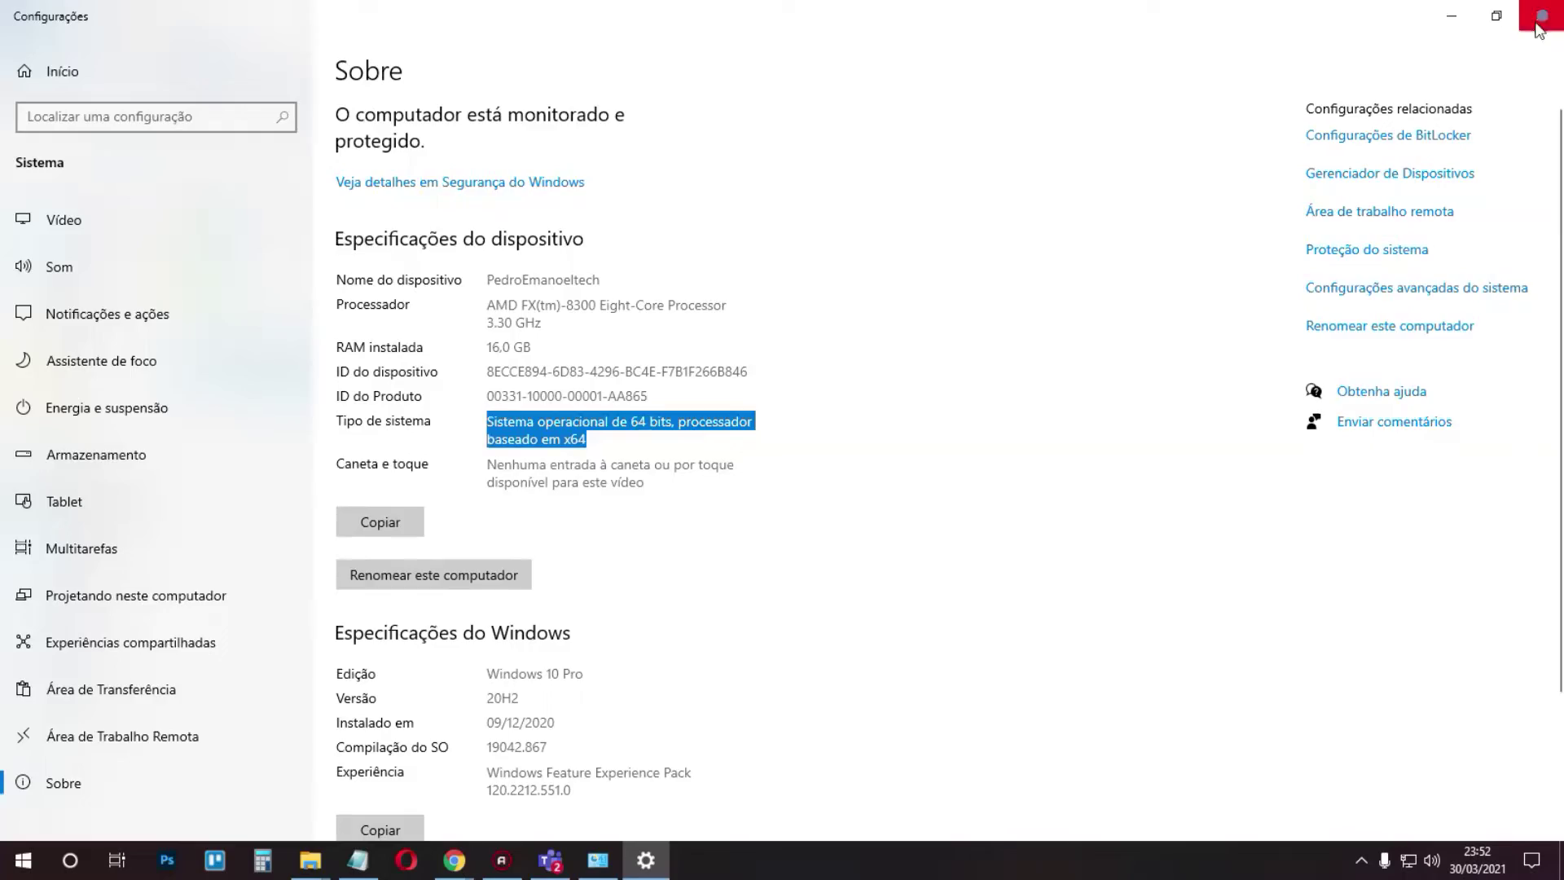
click(1543, 20)
click(1435, 14)
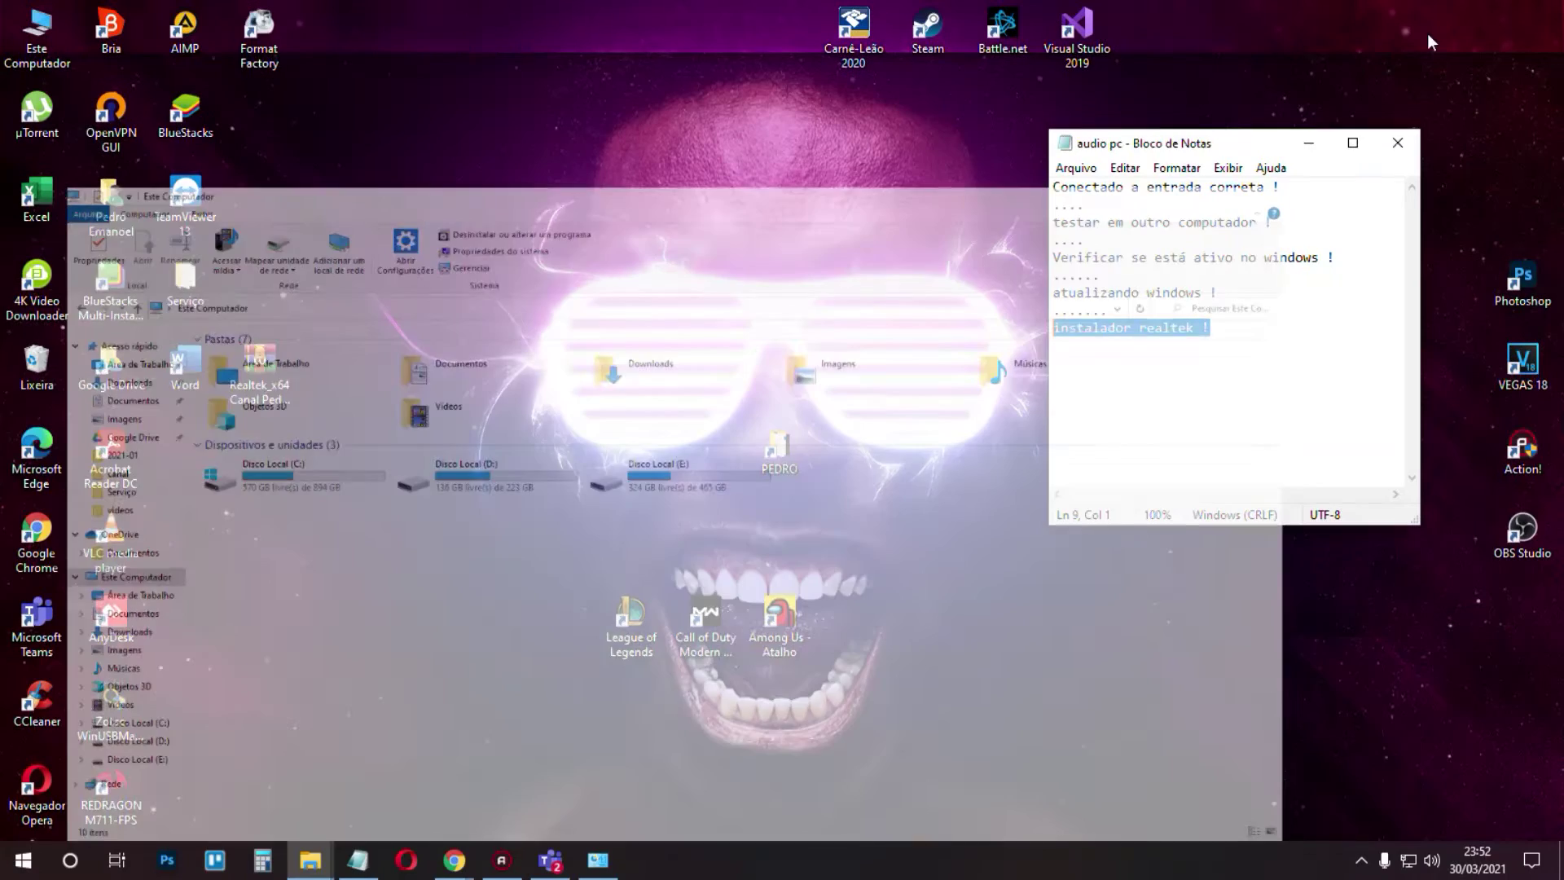
Show the MediaFire download pages for RealTekX32 and RealTekX64 in Chrome, and minimise the browser windows.
mouse_move(466, 859)
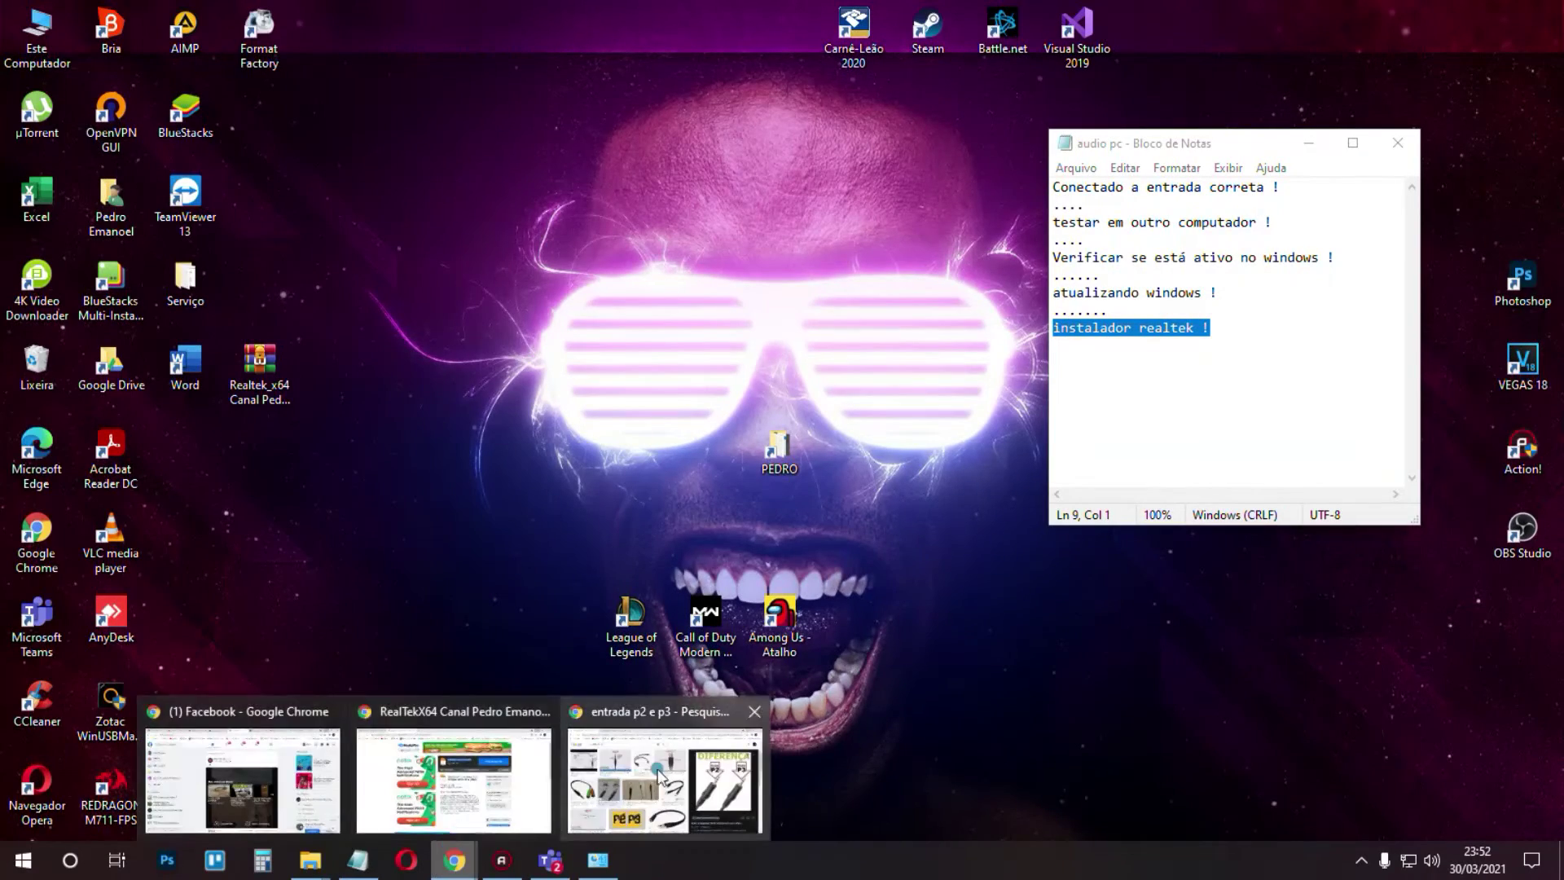
click(570, 786)
key(alt+Tab)
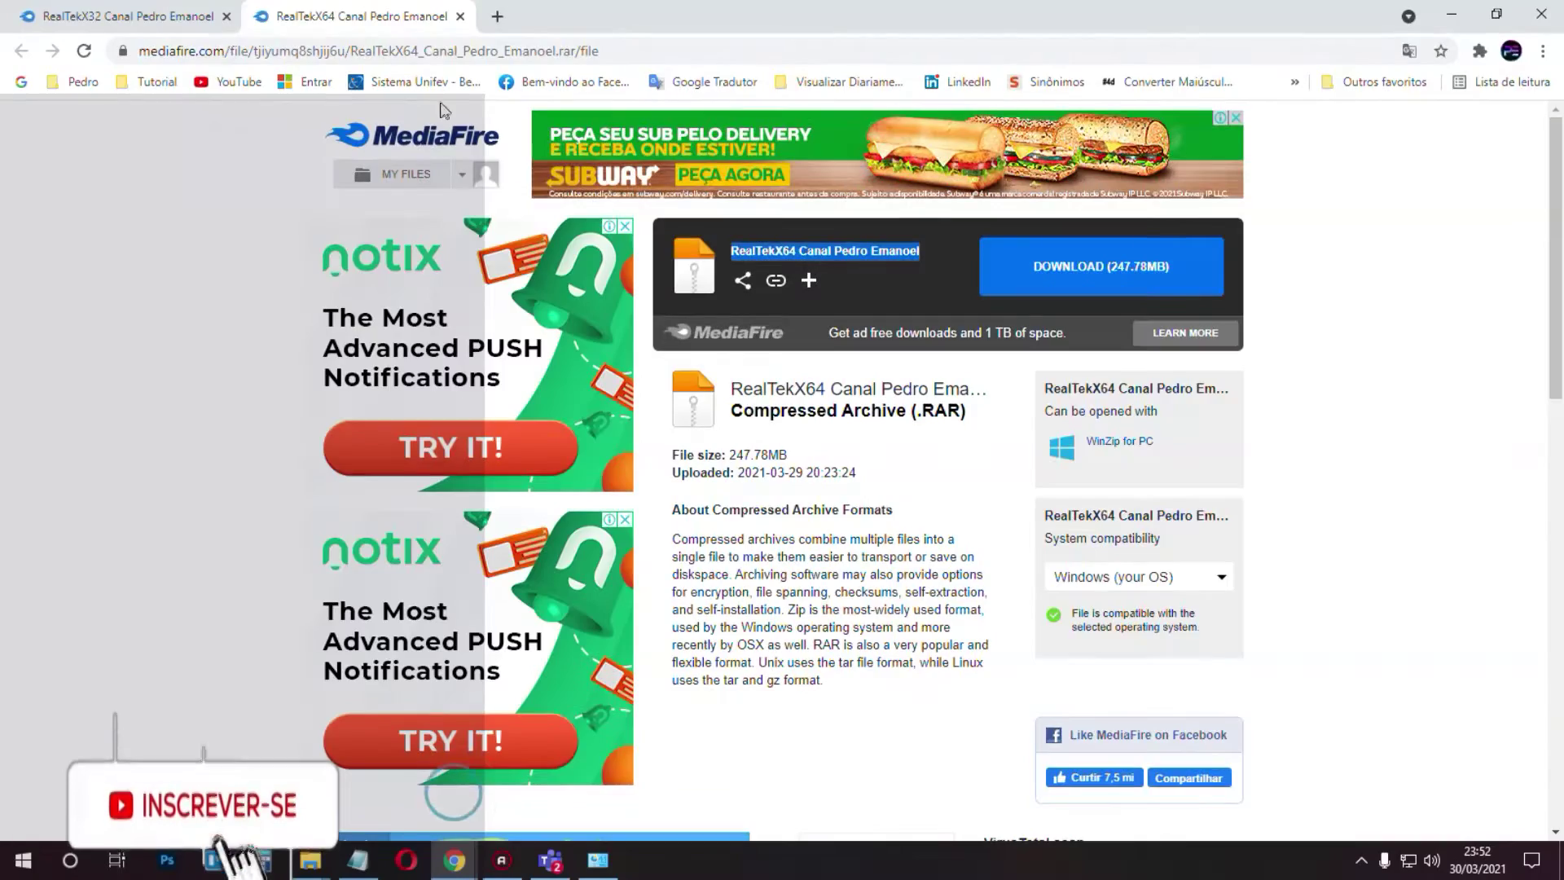
click(126, 16)
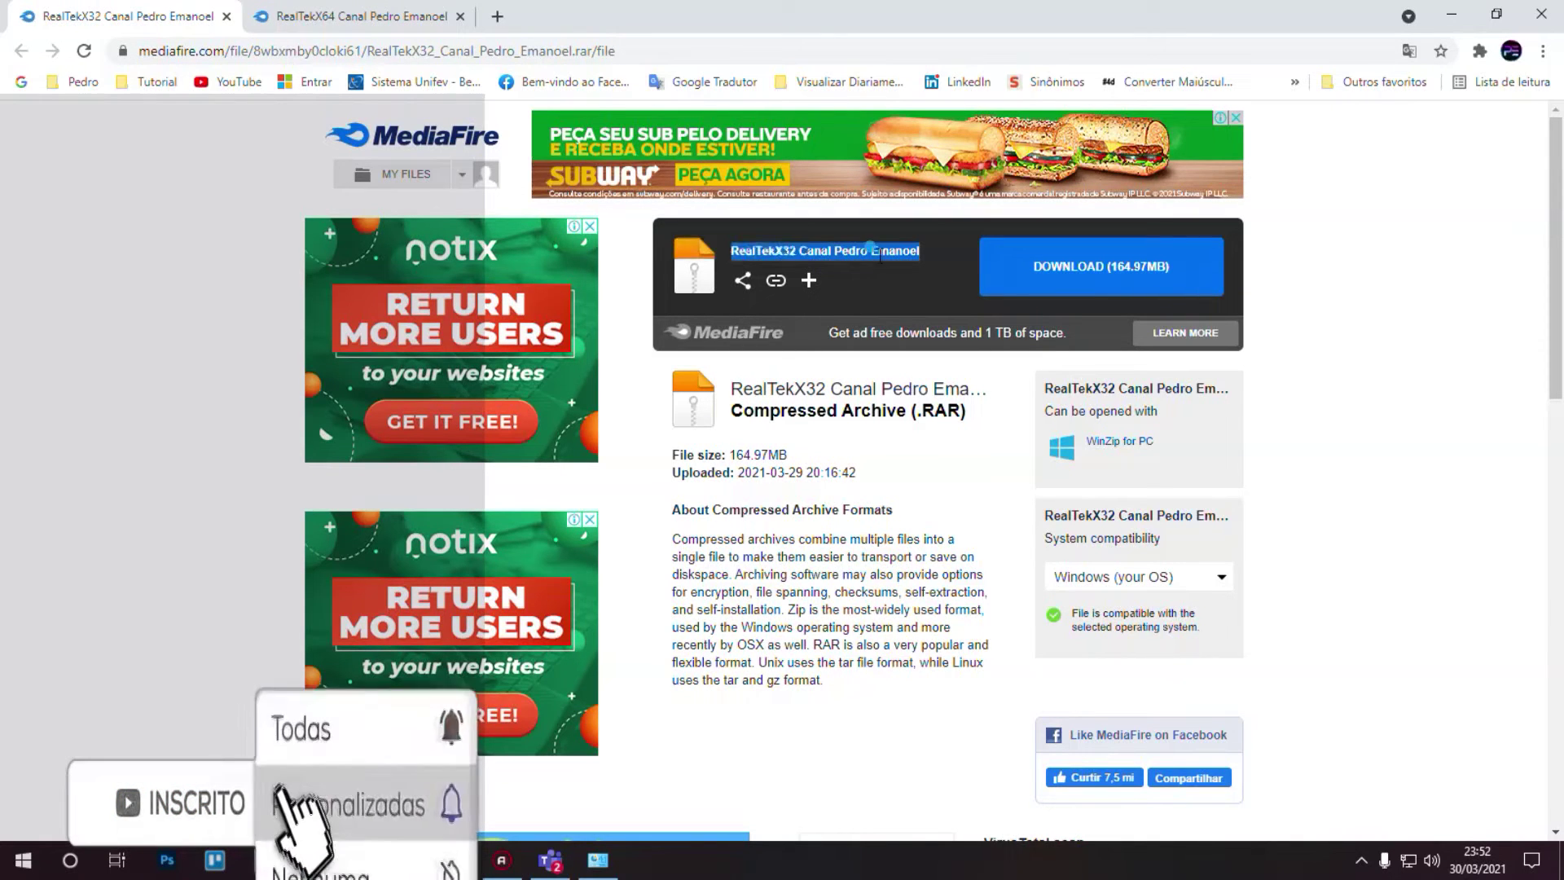
drag(782, 251, 797, 251)
click(348, 13)
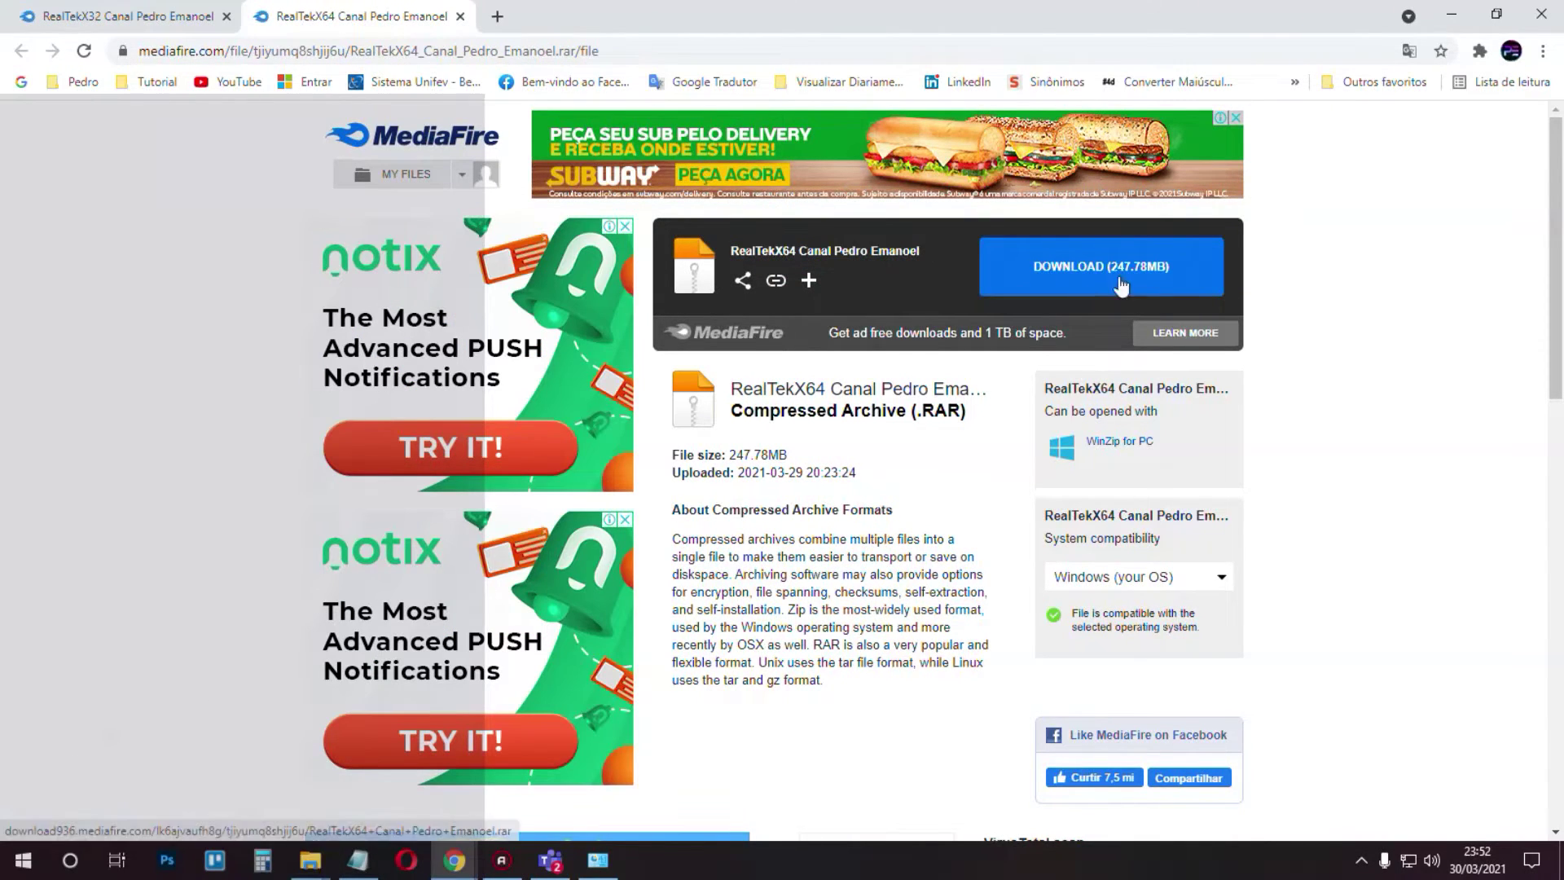
click(1443, 22)
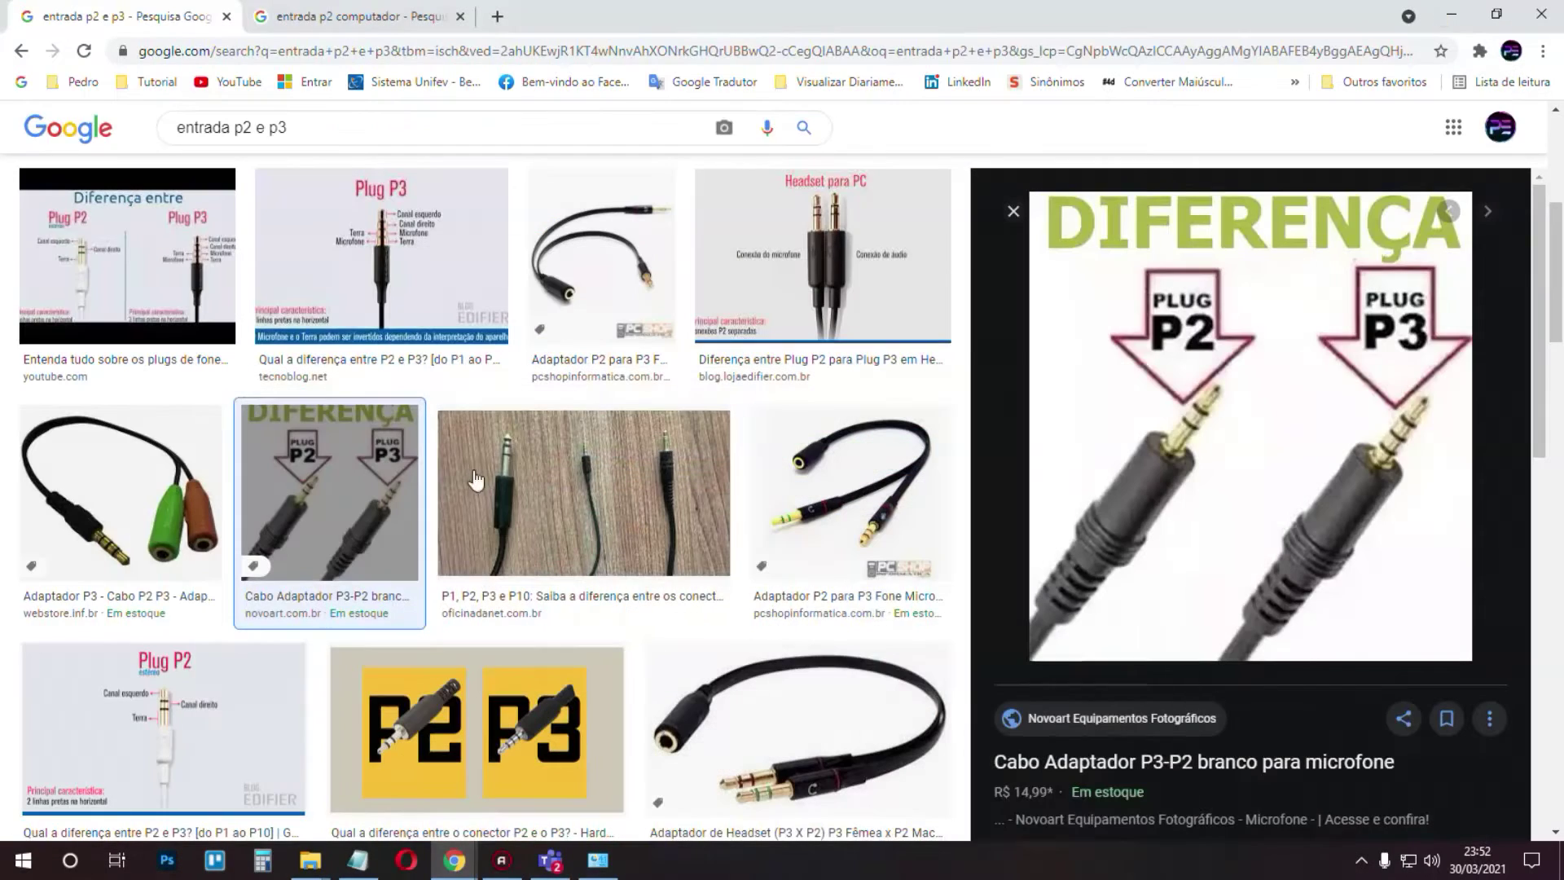
click(1447, 18)
Move the Realtek_x64 archive out of the shortcut columns into open space on the desktop.
mouse_move(259, 363)
mouse_down()
mouse_move(287, 364)
mouse_move(412, 268)
mouse_up()
drag(559, 155, 363, 469)
click(467, 403)
click(400, 311)
drag(424, 281, 423, 365)
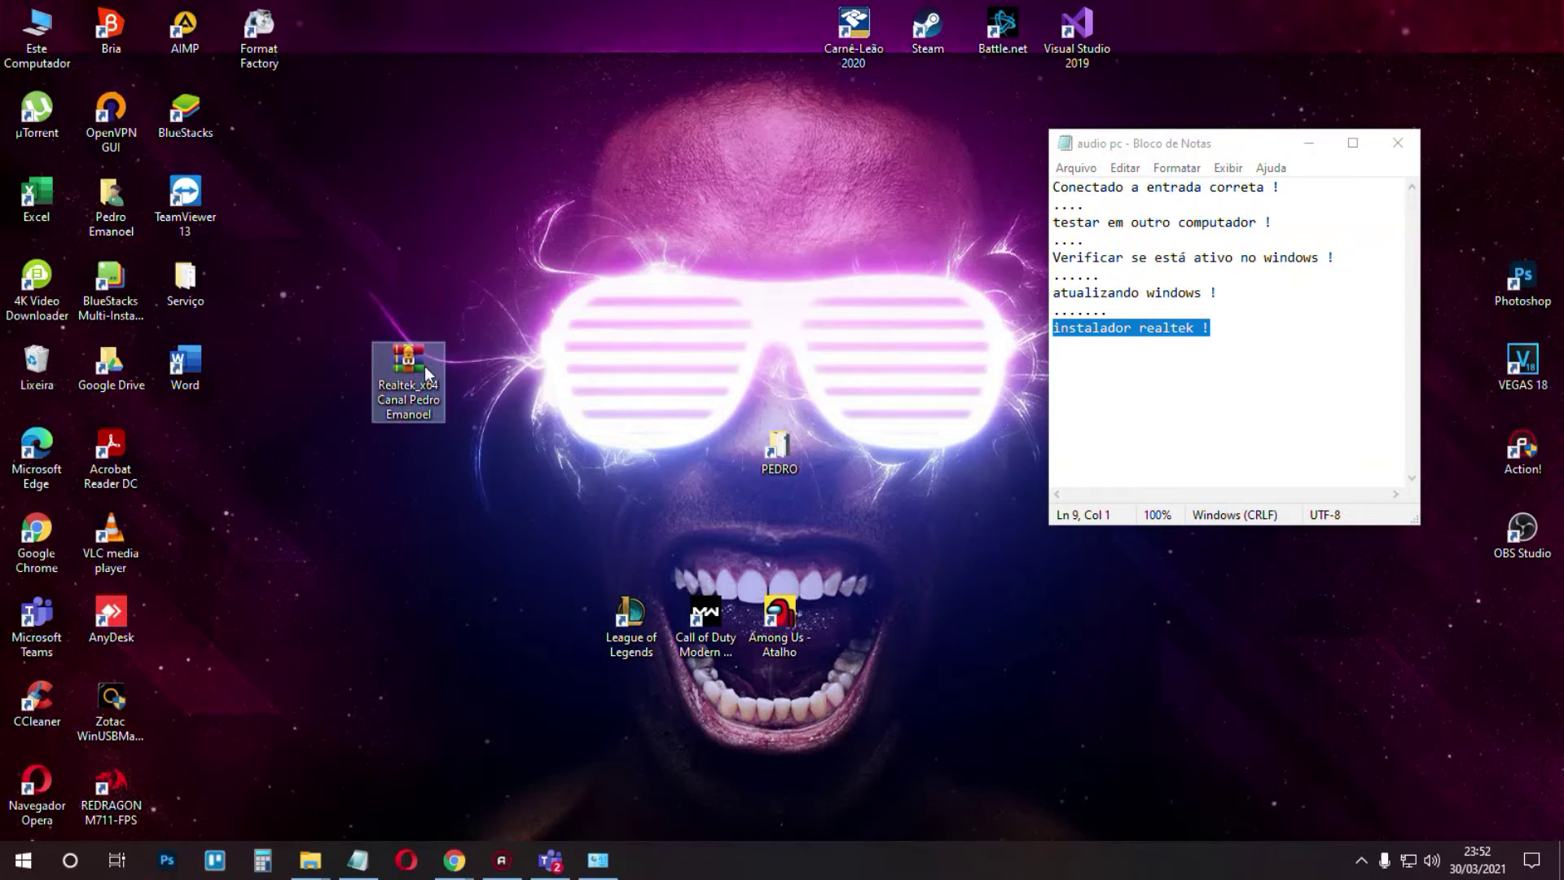
mouse_move(441, 248)
mouse_down()
mouse_move(383, 557)
mouse_move(425, 525)
mouse_move(446, 650)
mouse_up()
Search Google for "winrar" in a new tab of the RealTekX64 Chrome window and highlight the search term.
click(453, 859)
mouse_move(594, 774)
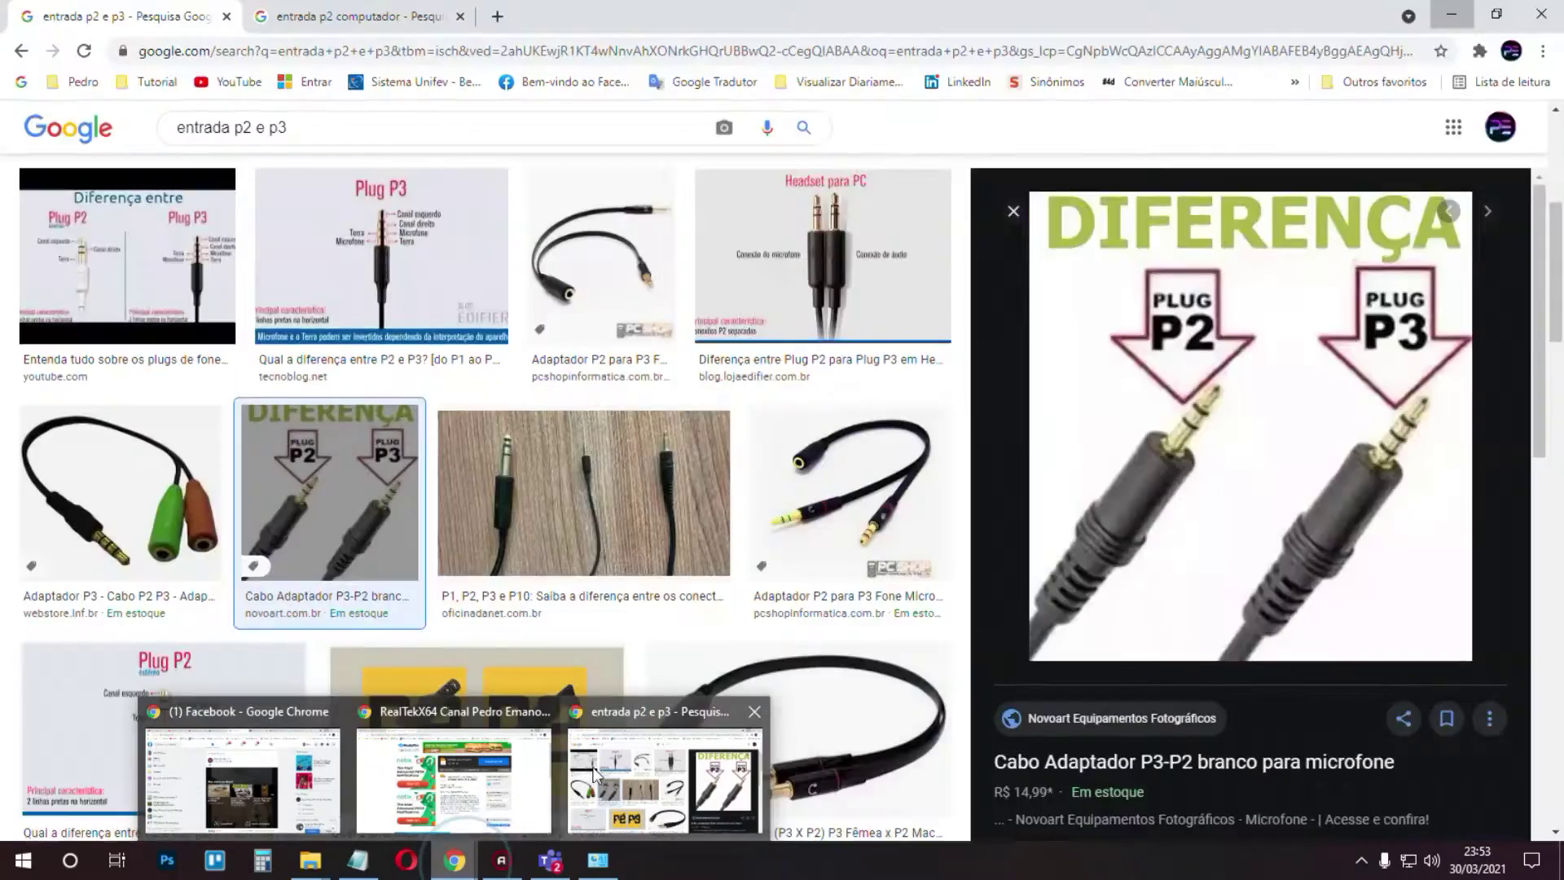
click(454, 778)
click(496, 16)
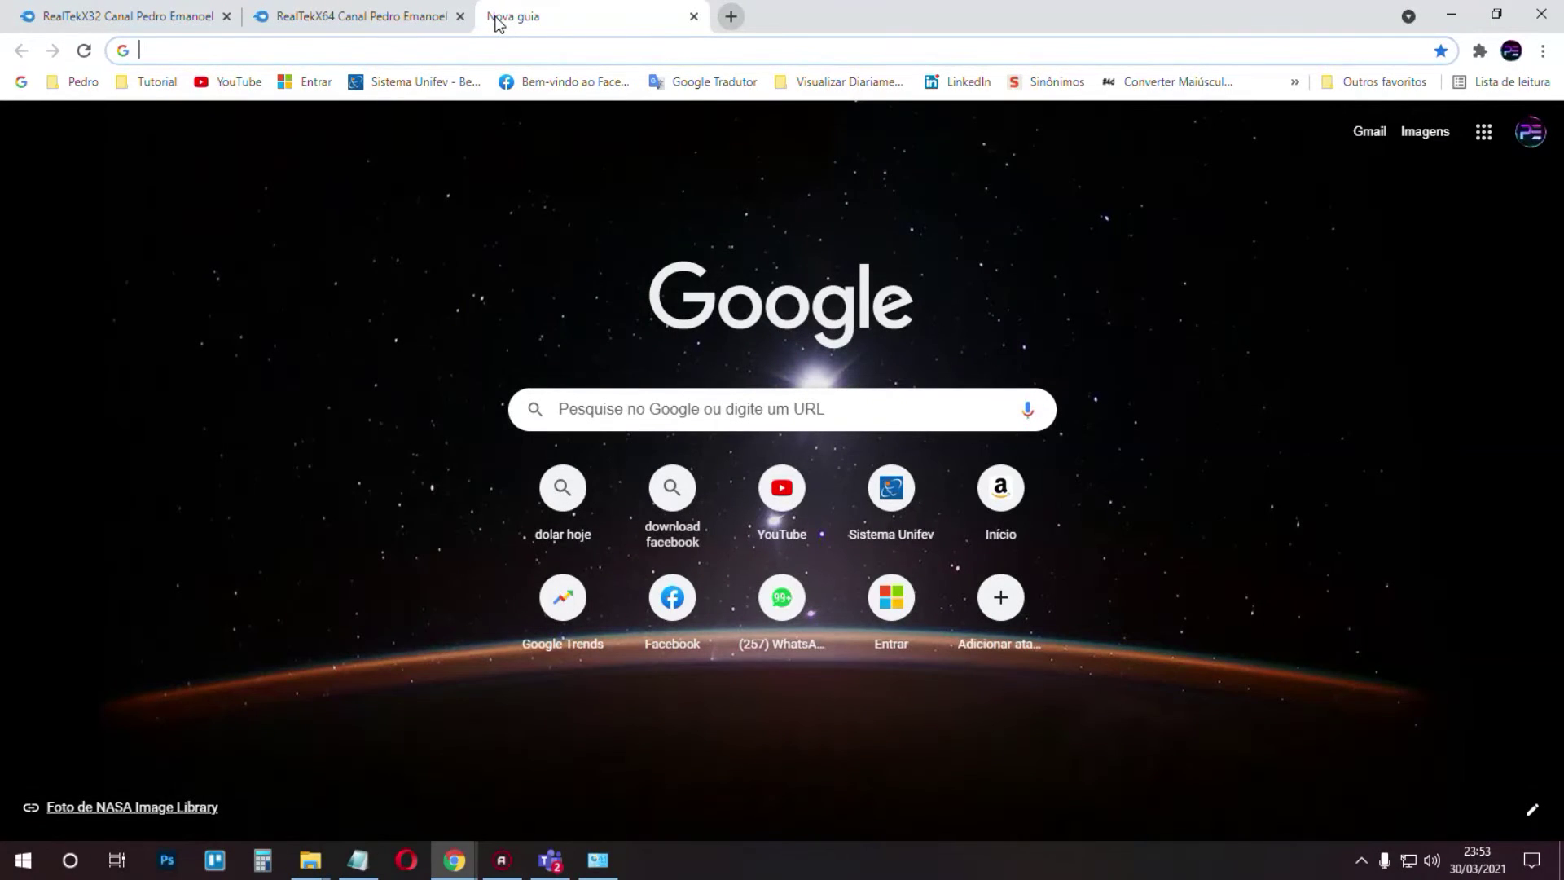
text(winrar)
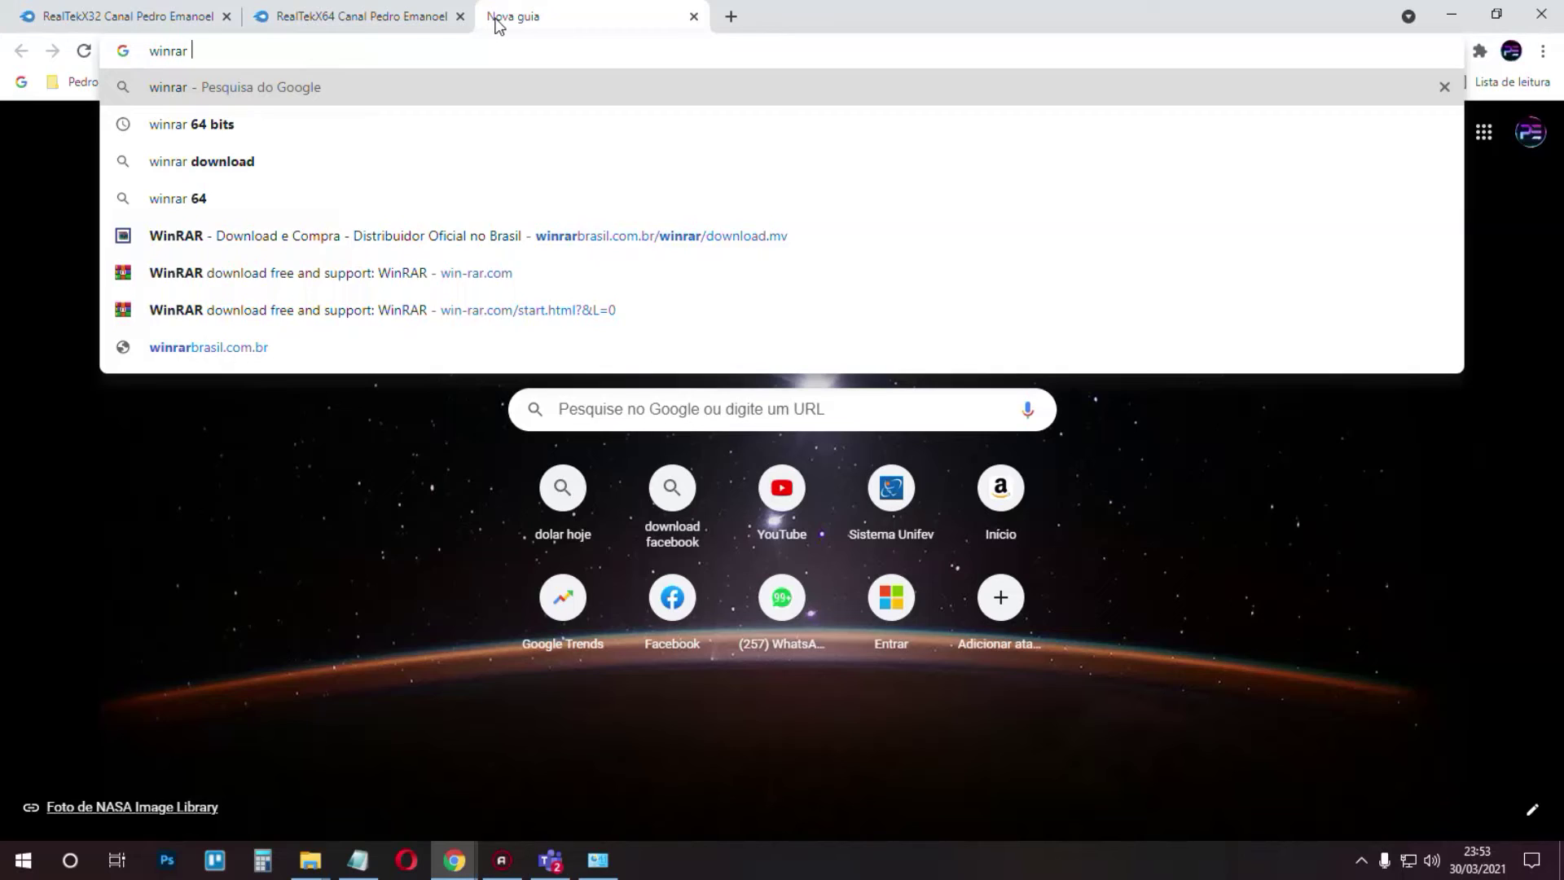
key(Return)
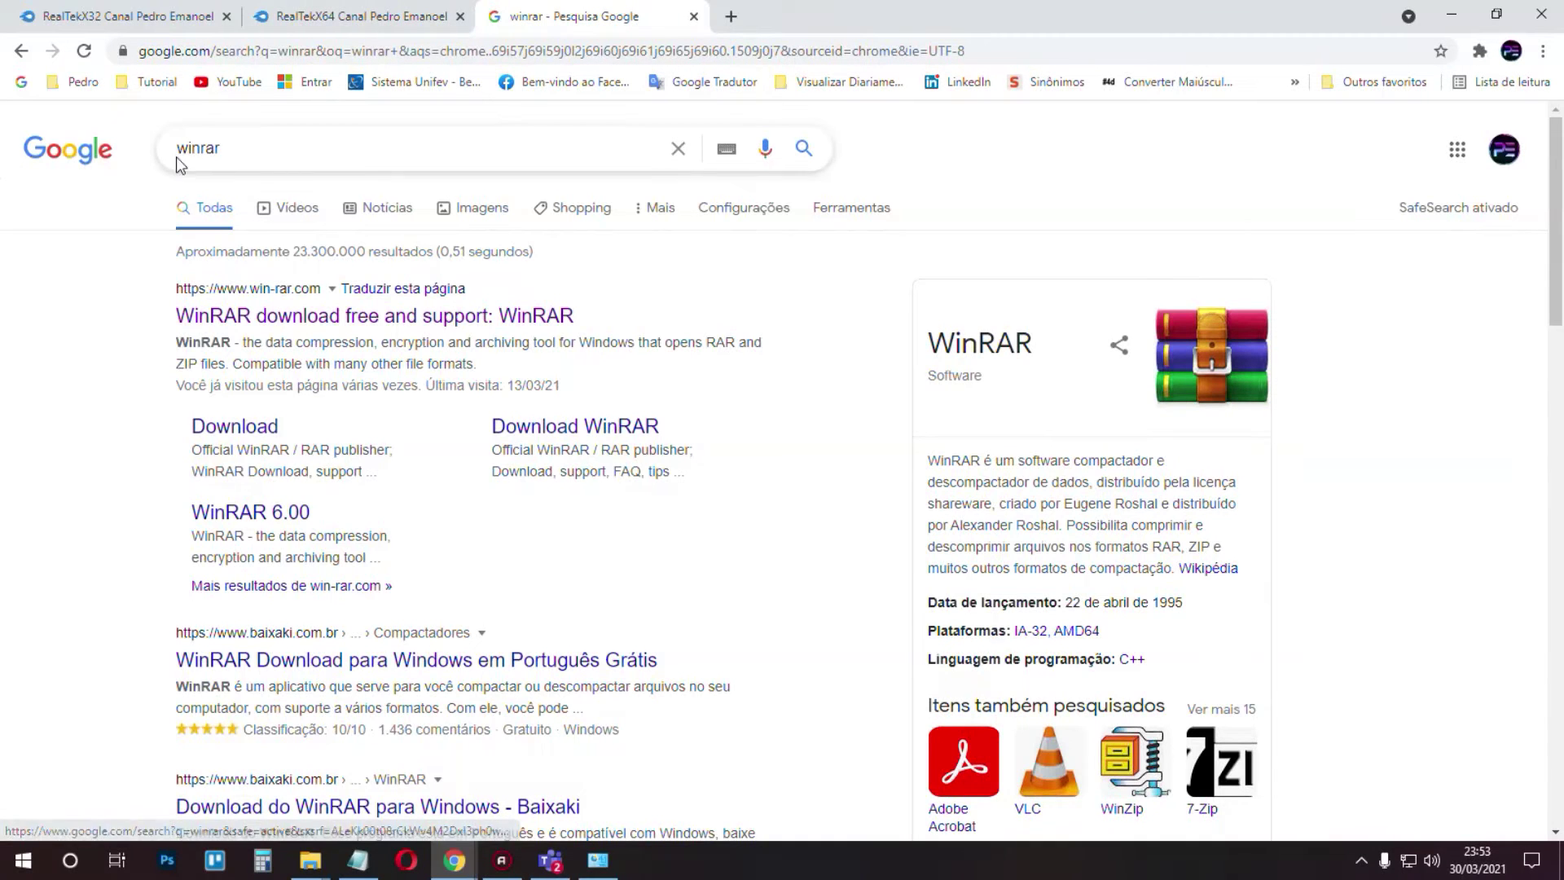
double_click(198, 149)
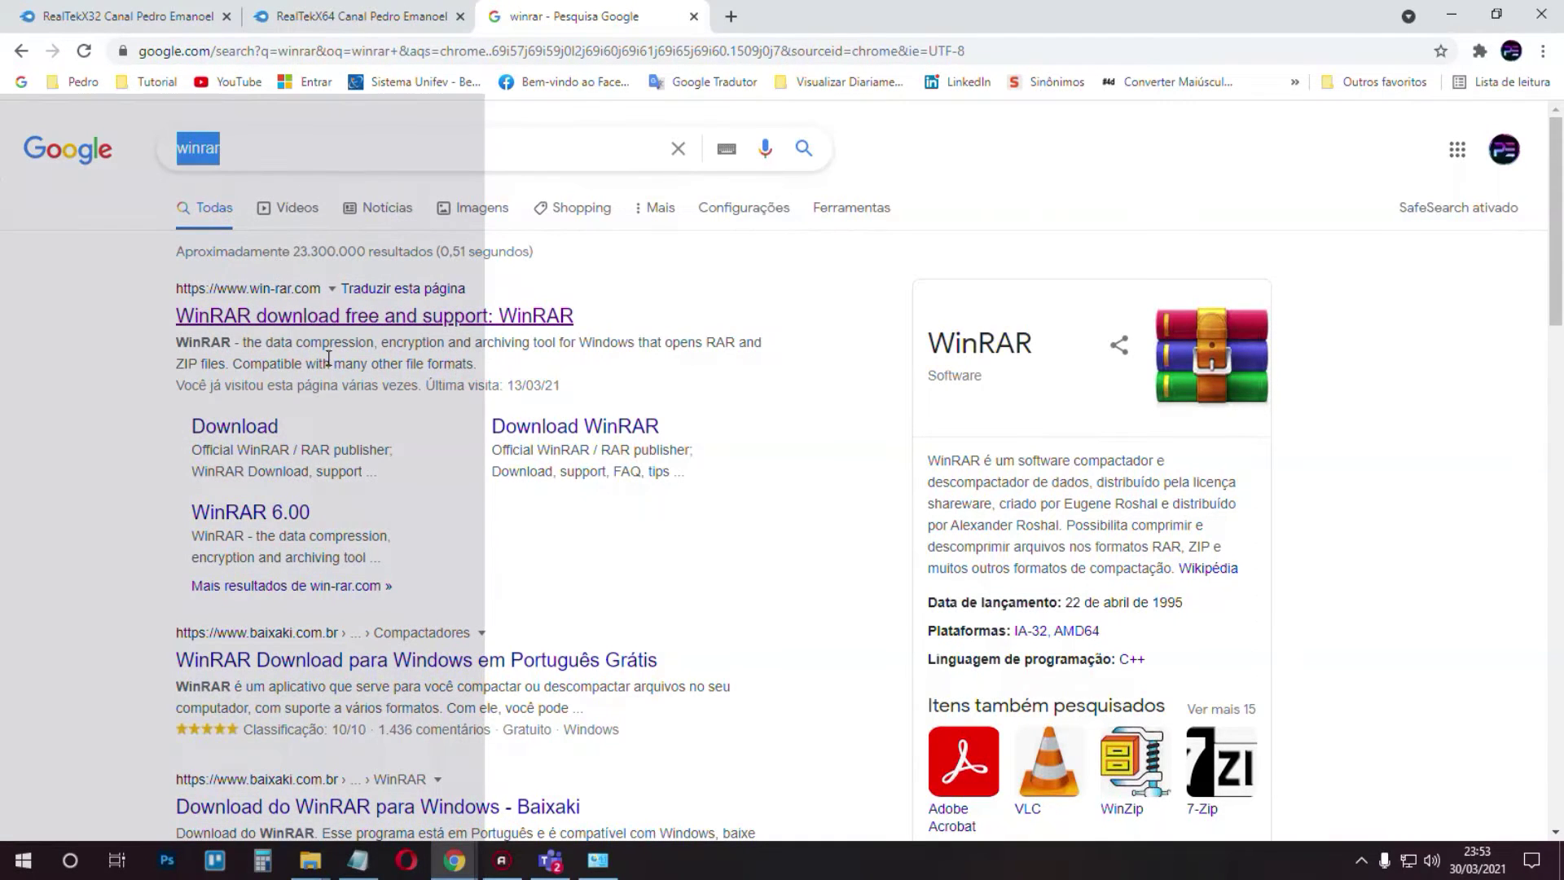
Show the official WinRAR download page from the search results, close its tab and minimise Chrome.
click(221, 316)
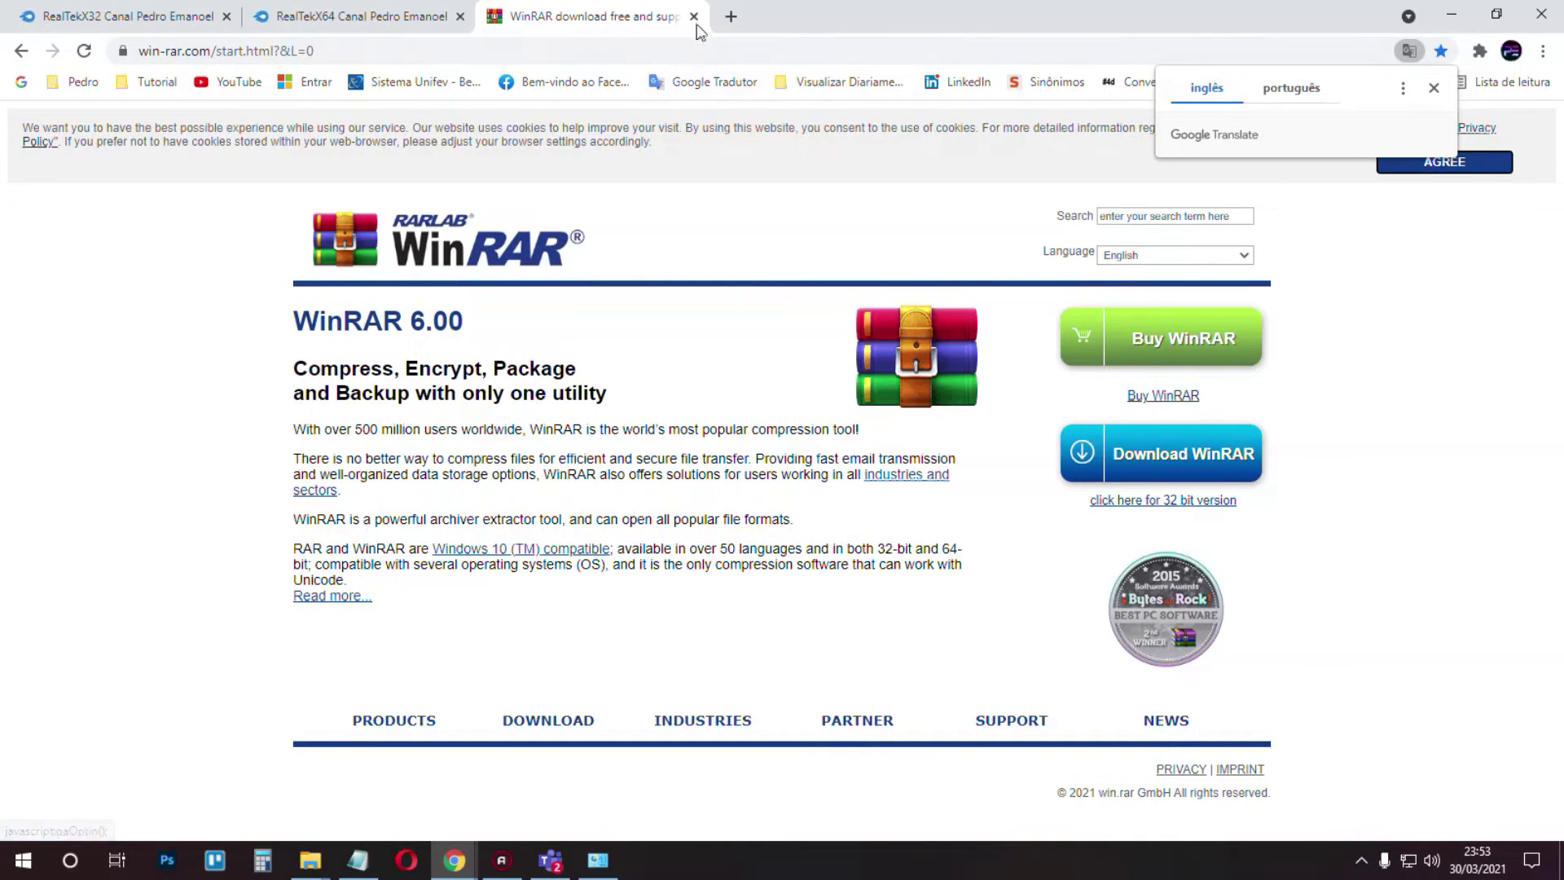
click(693, 16)
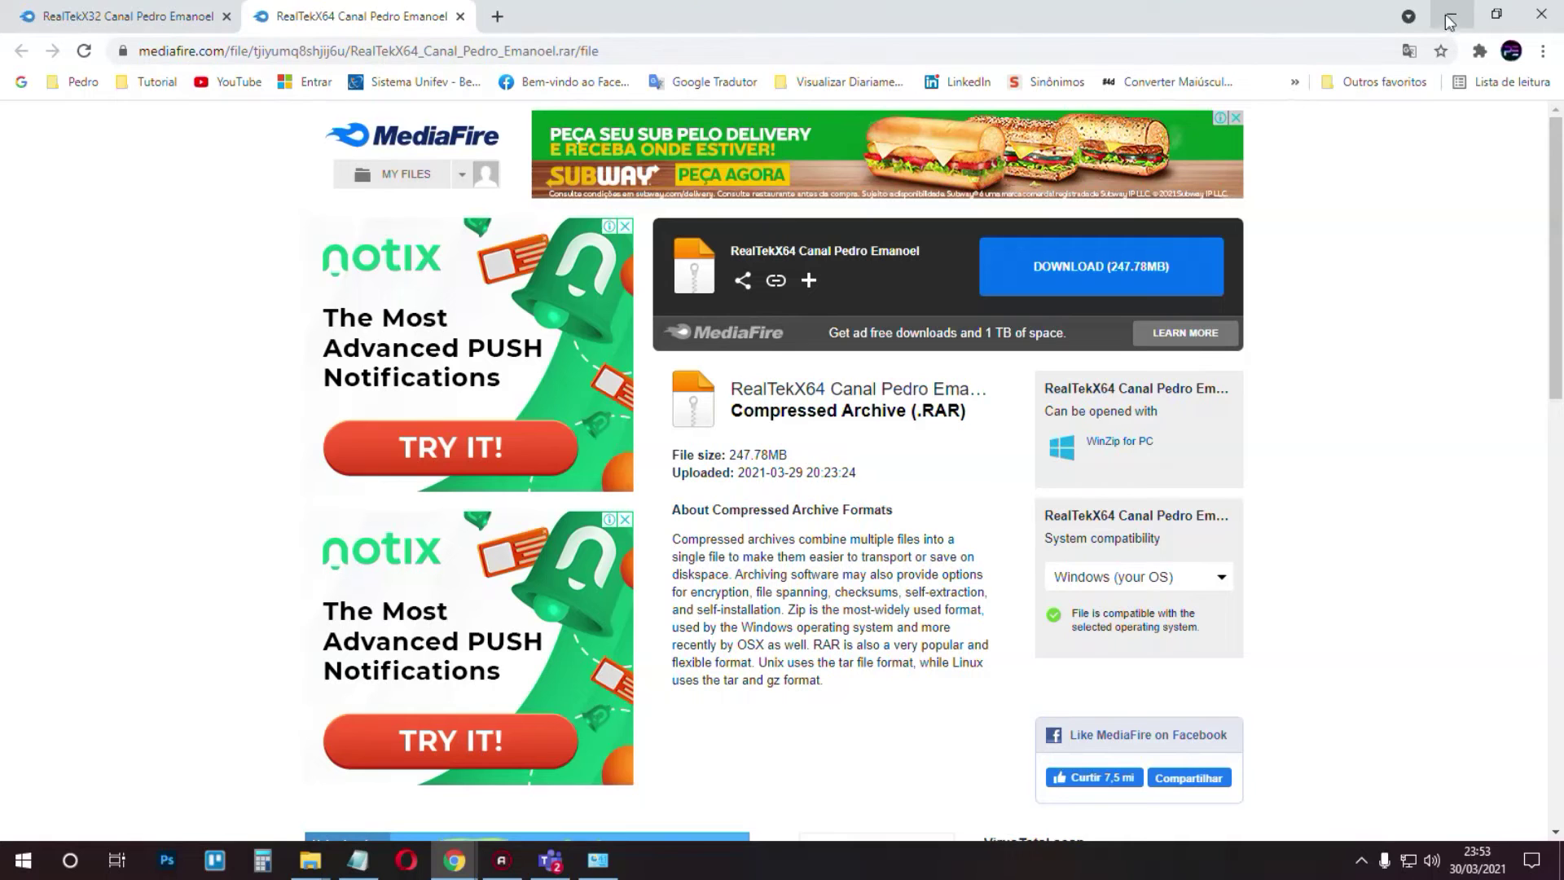
click(1450, 14)
Reposition the Realtek_x64 archive on the desktop and extract it into a folder named after the archive.
drag(383, 259, 355, 614)
drag(559, 224, 326, 505)
drag(407, 379, 483, 294)
click(505, 232)
drag(530, 207, 456, 342)
right_click(493, 287)
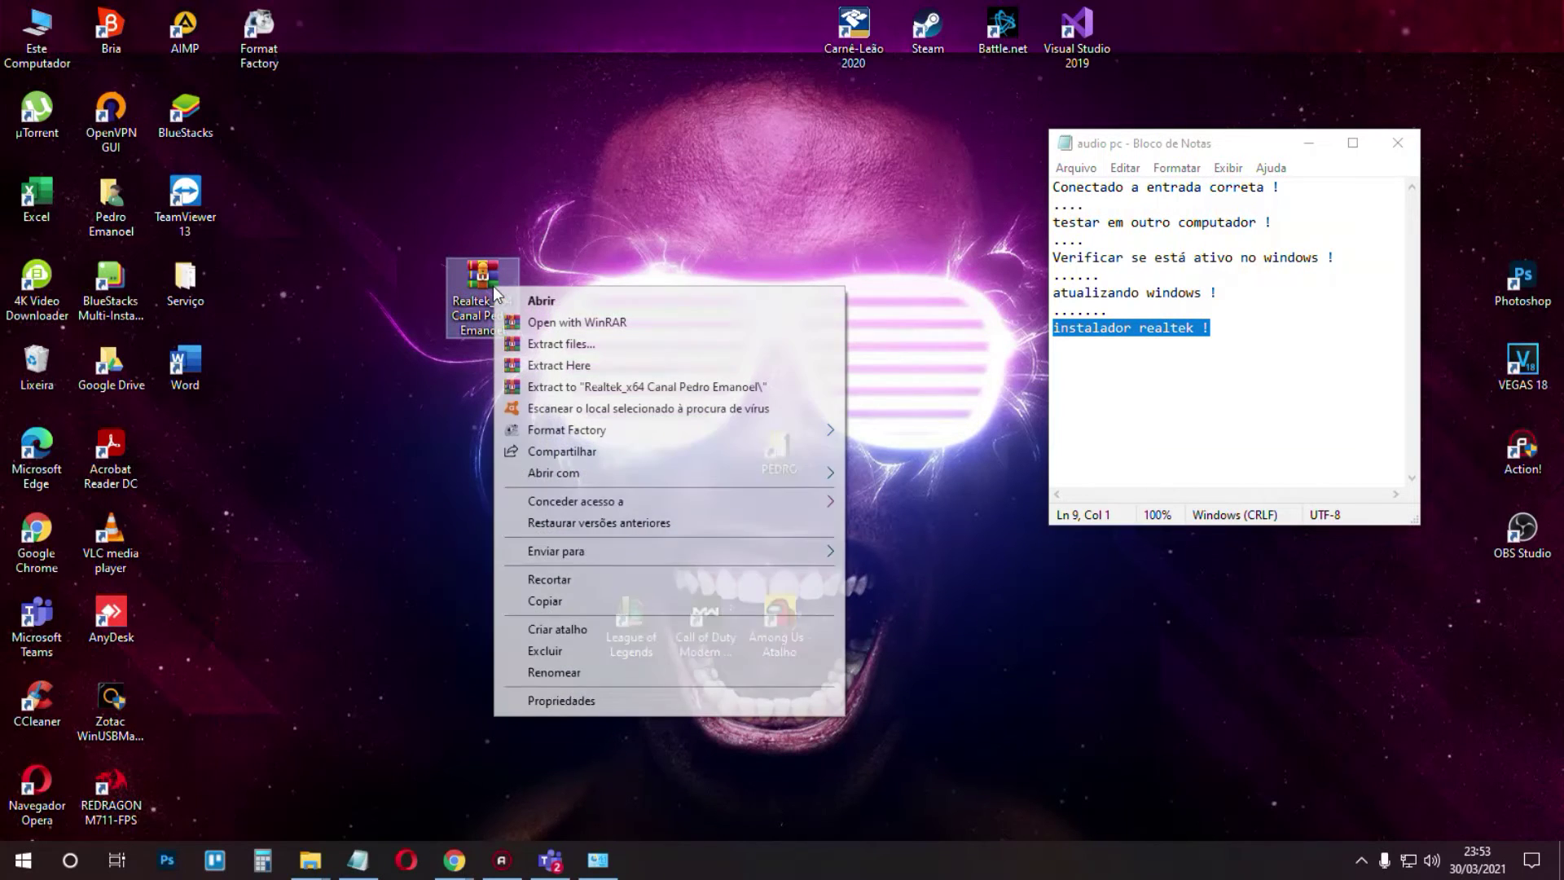
click(601, 391)
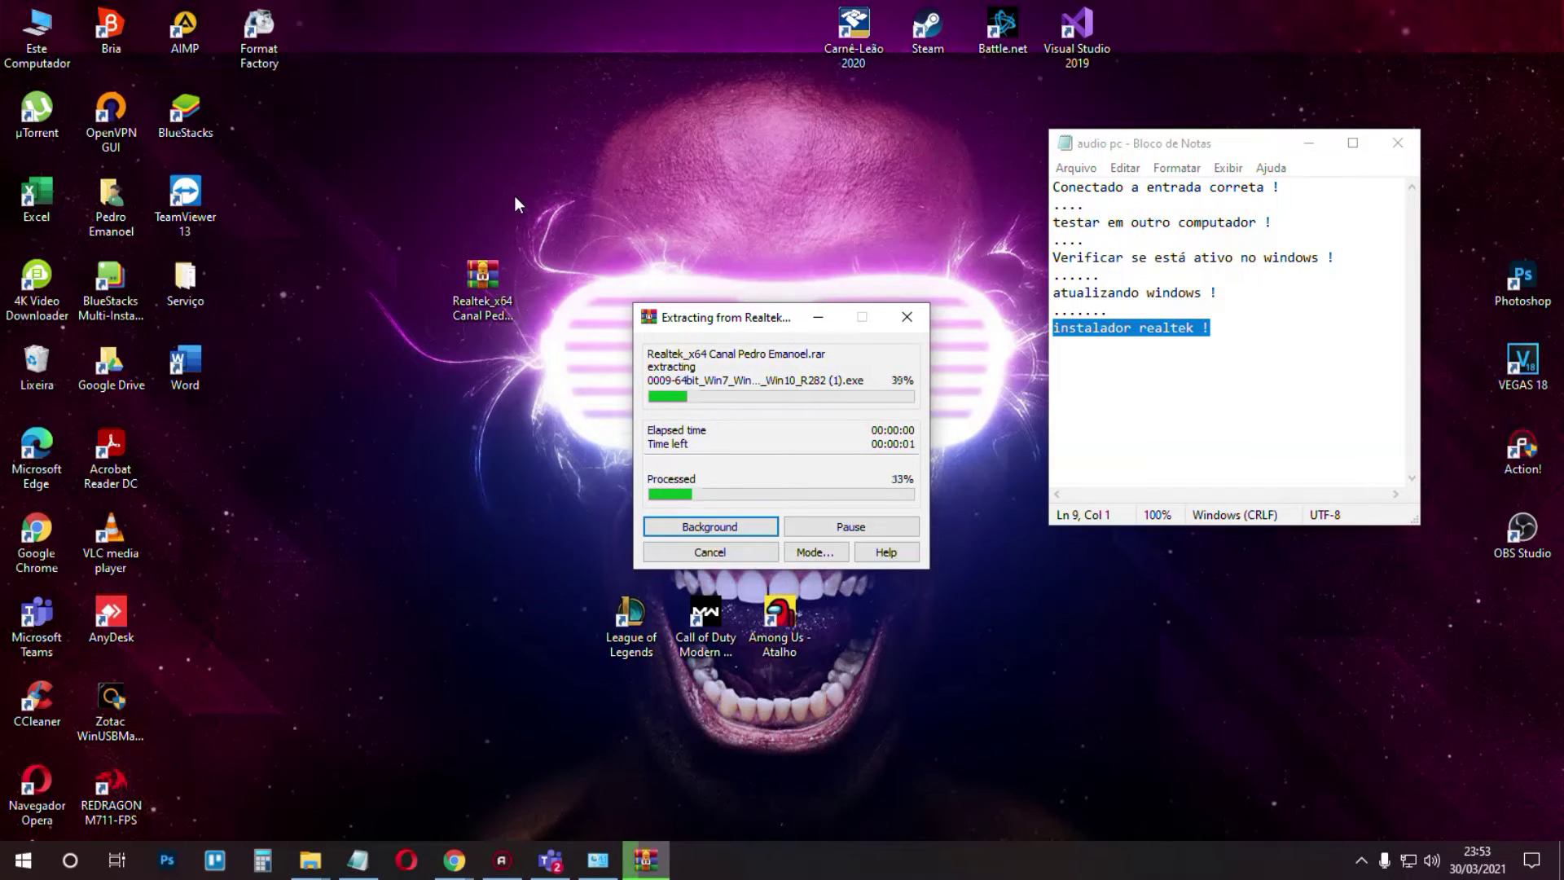
Move the extracted Realtek_x64 folder to the free desktop area above the archive and open it.
drag(185, 446, 557, 285)
drag(415, 181, 582, 397)
click(582, 397)
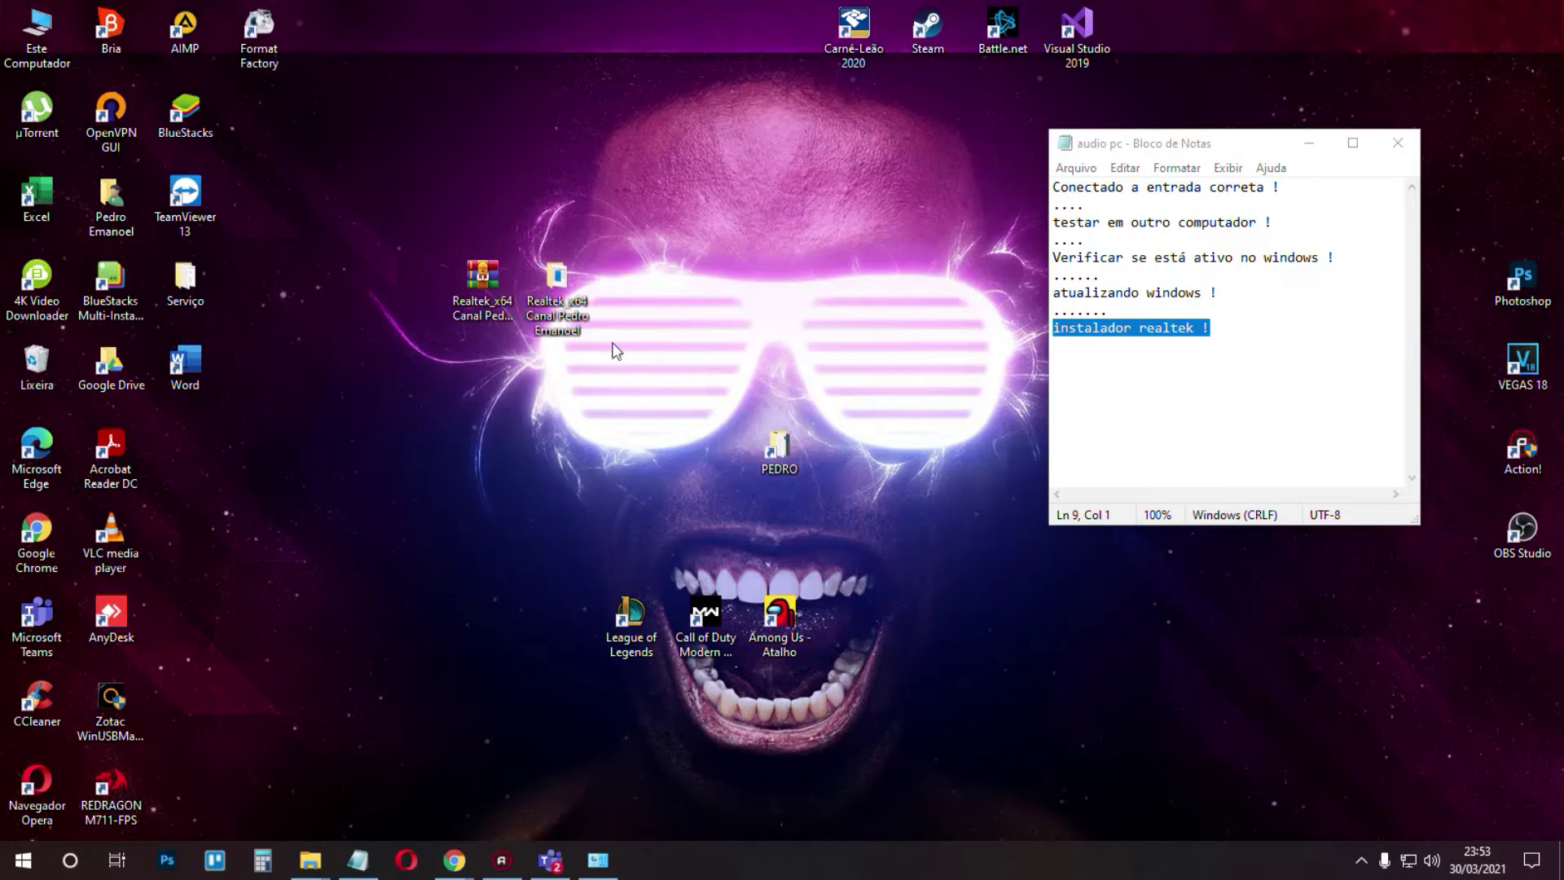
drag(549, 293, 643, 216)
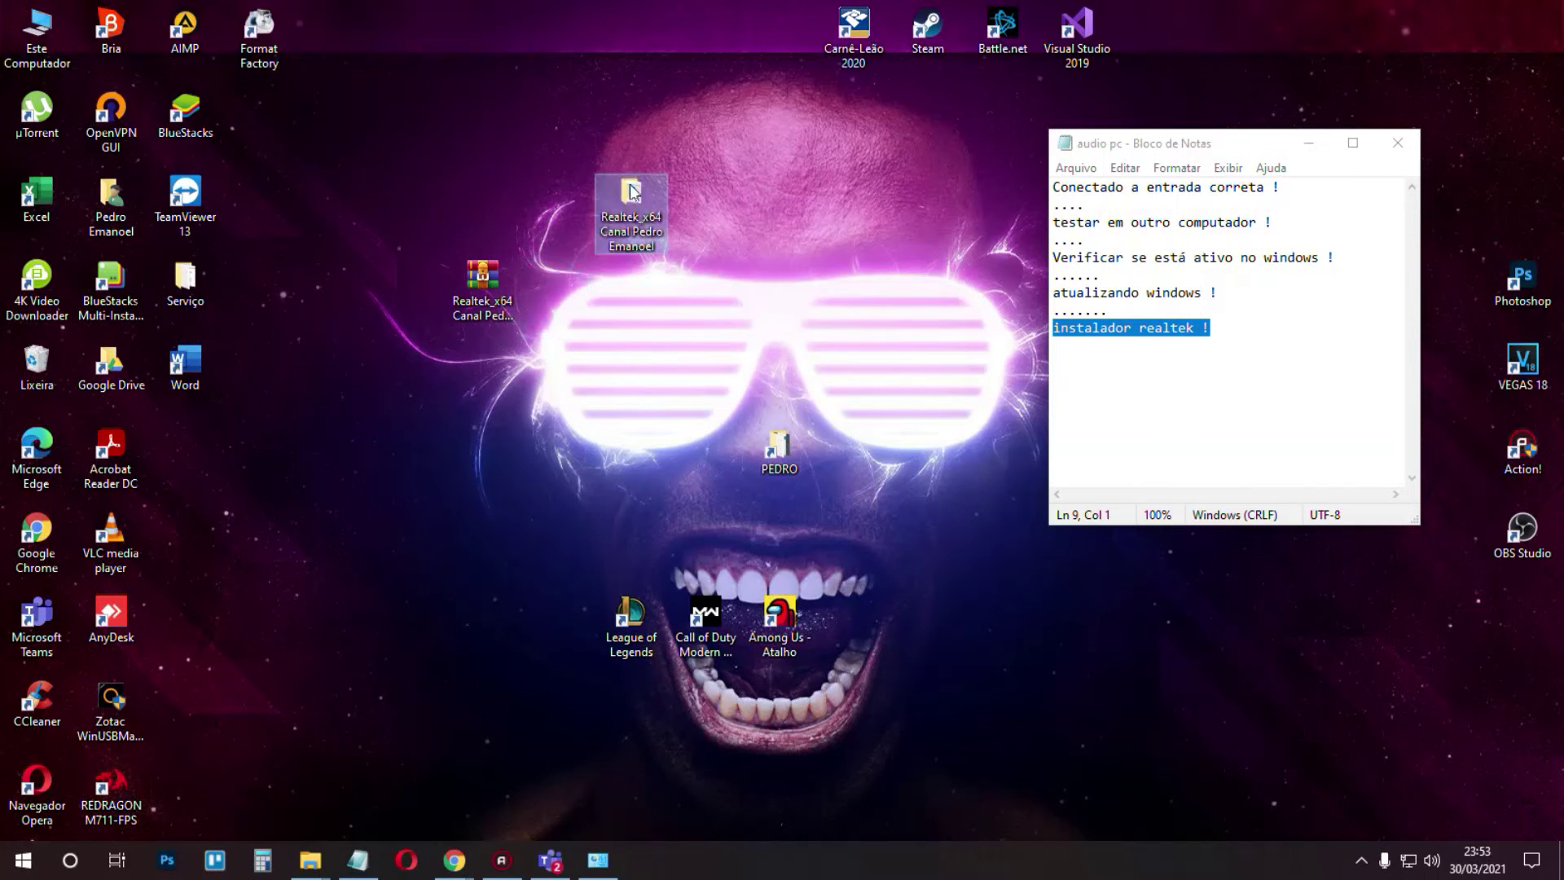
double_click(643, 189)
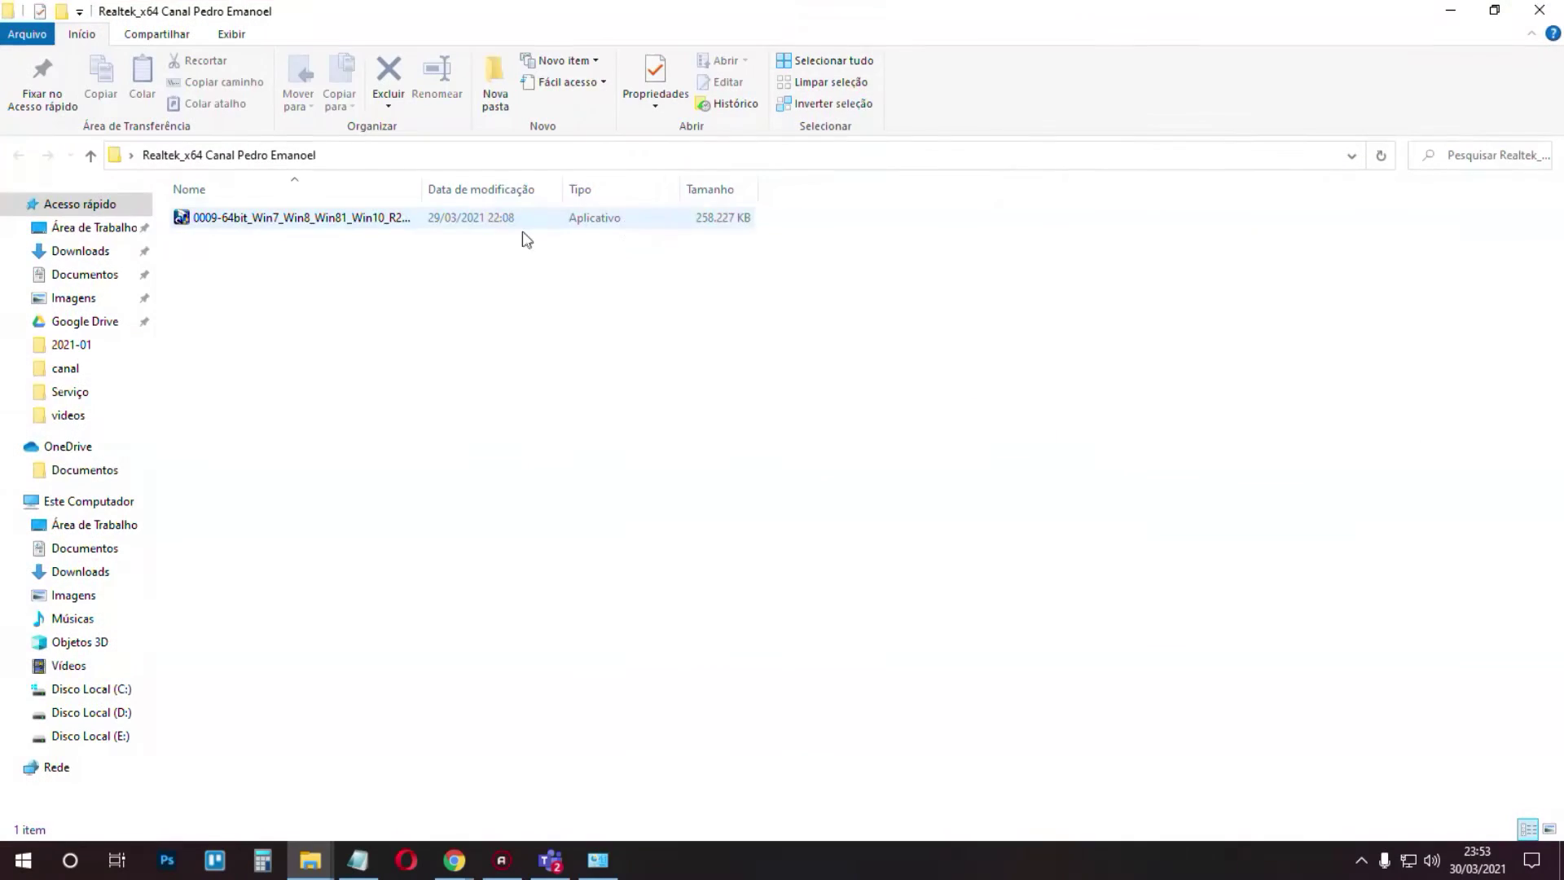
Run the 0009-64bit_Win7_Win8_Win81_Win10_R282 (1) installer as administrator.
click(209, 225)
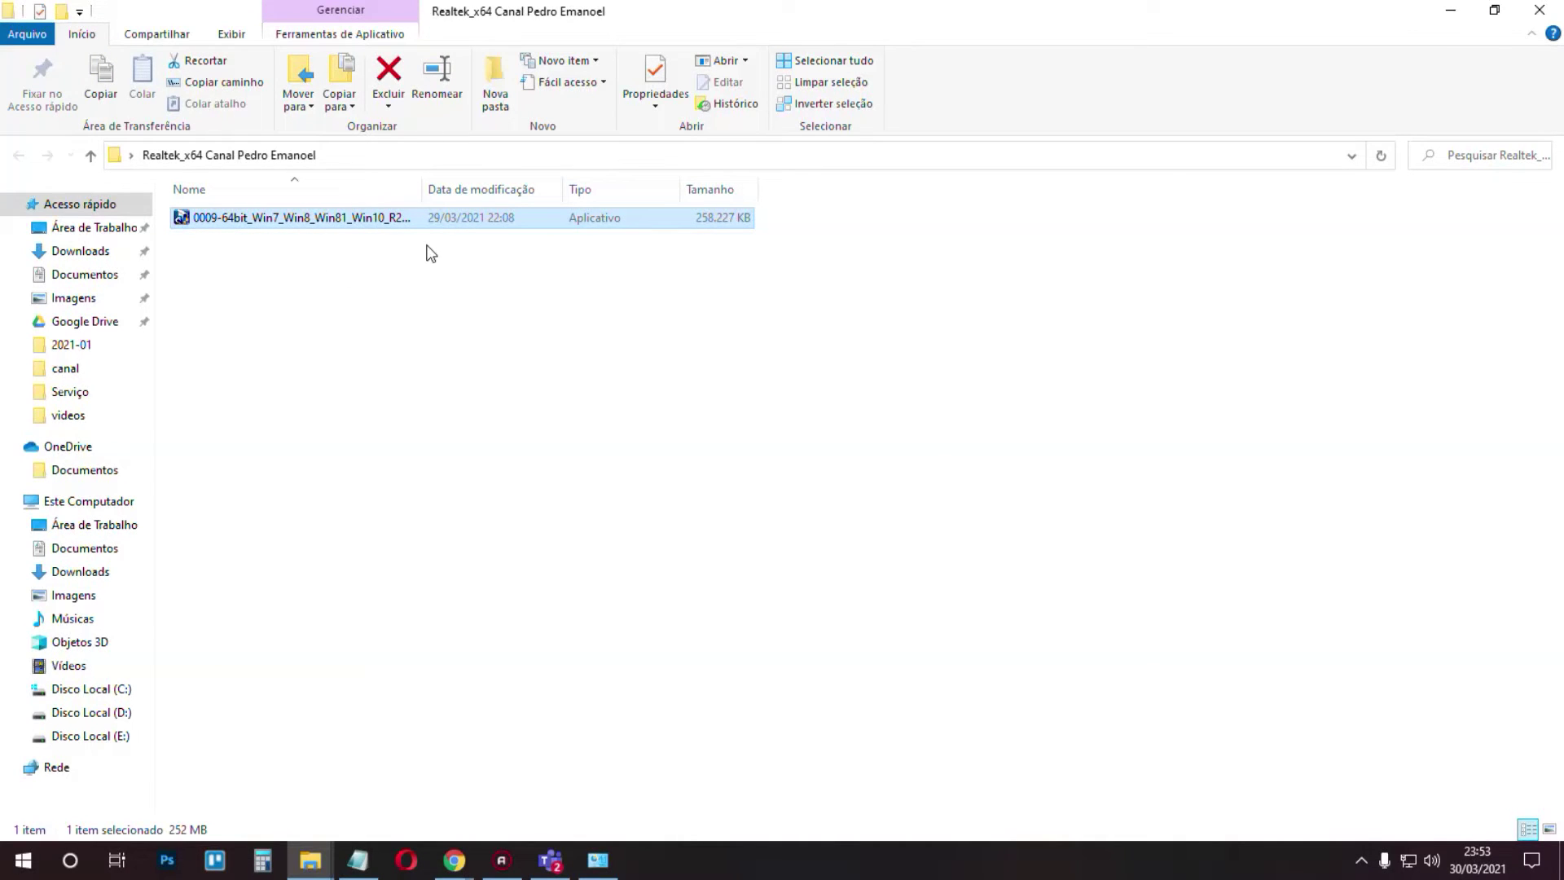
right_click(265, 227)
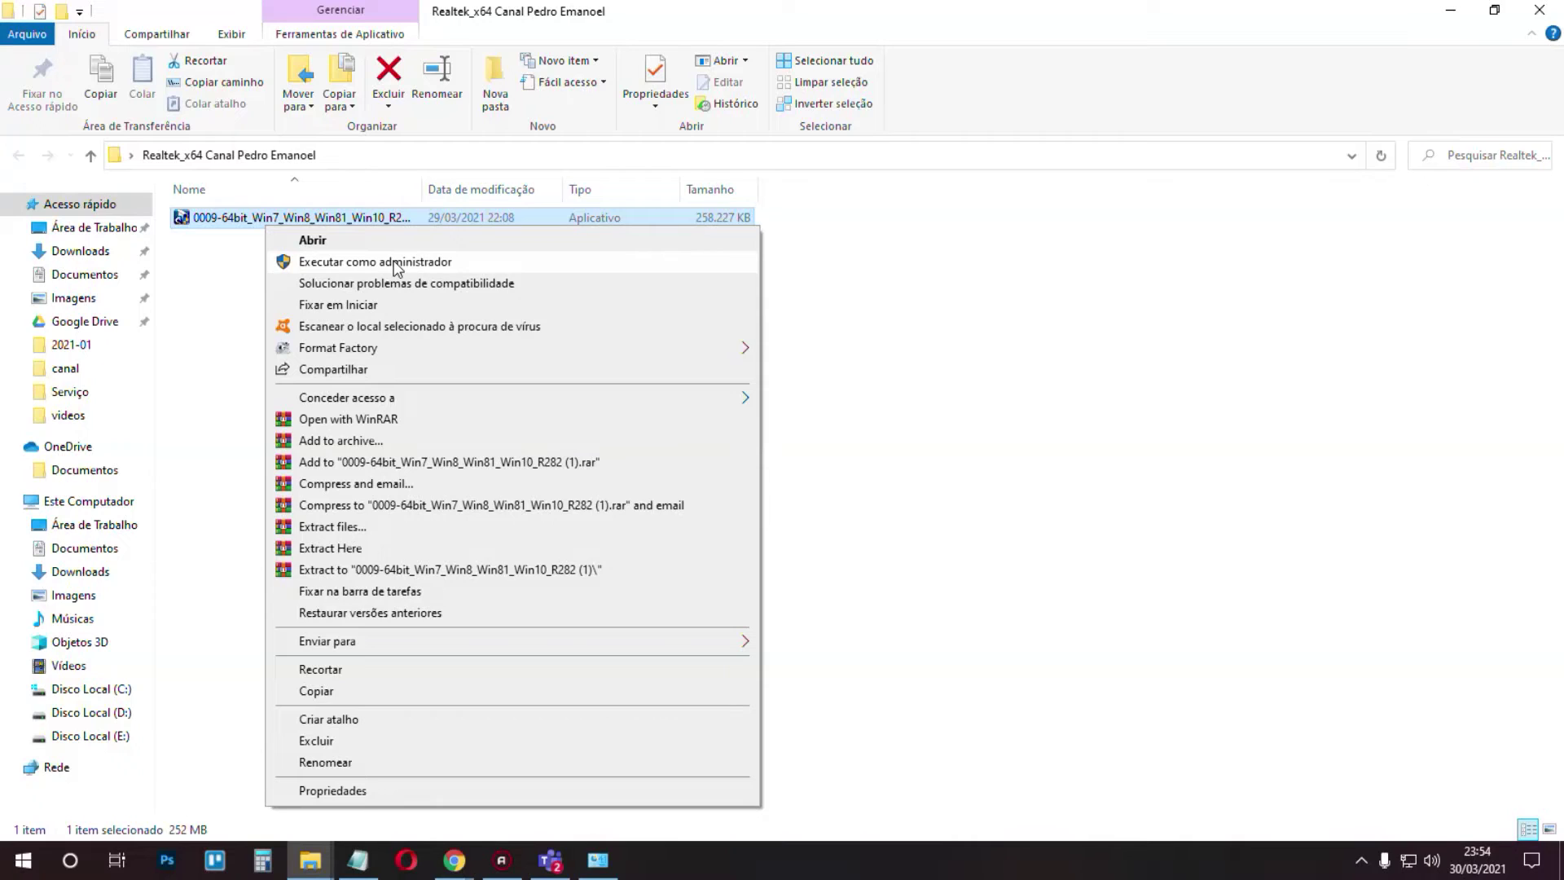
click(395, 262)
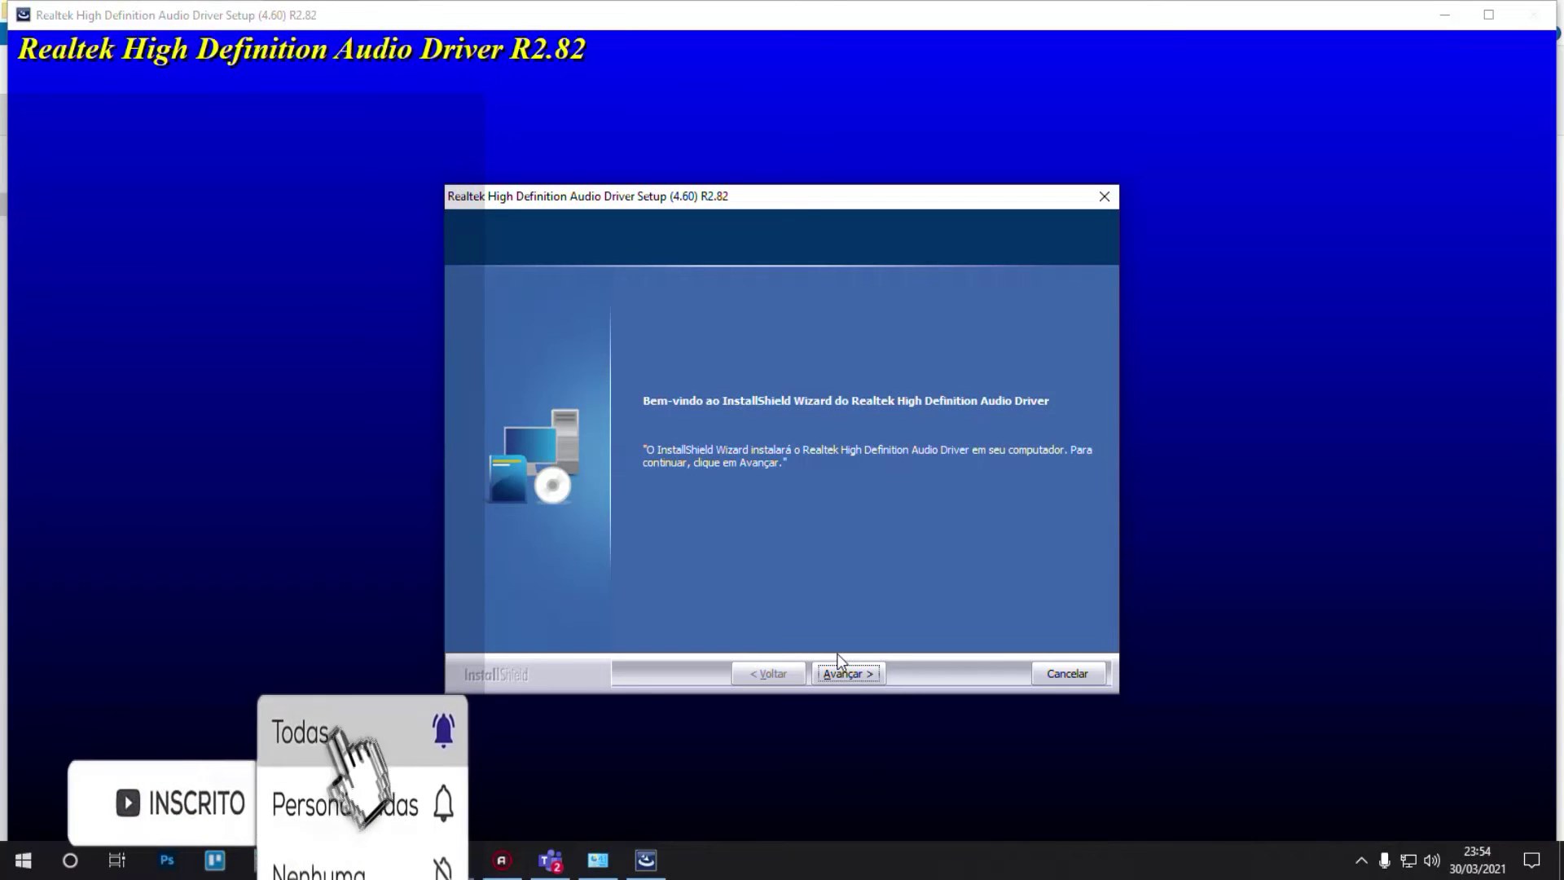
Cancel the Realtek High Definition Audio Driver setup, confirm the cancellation and finish the wizard.
click(1051, 676)
click(831, 496)
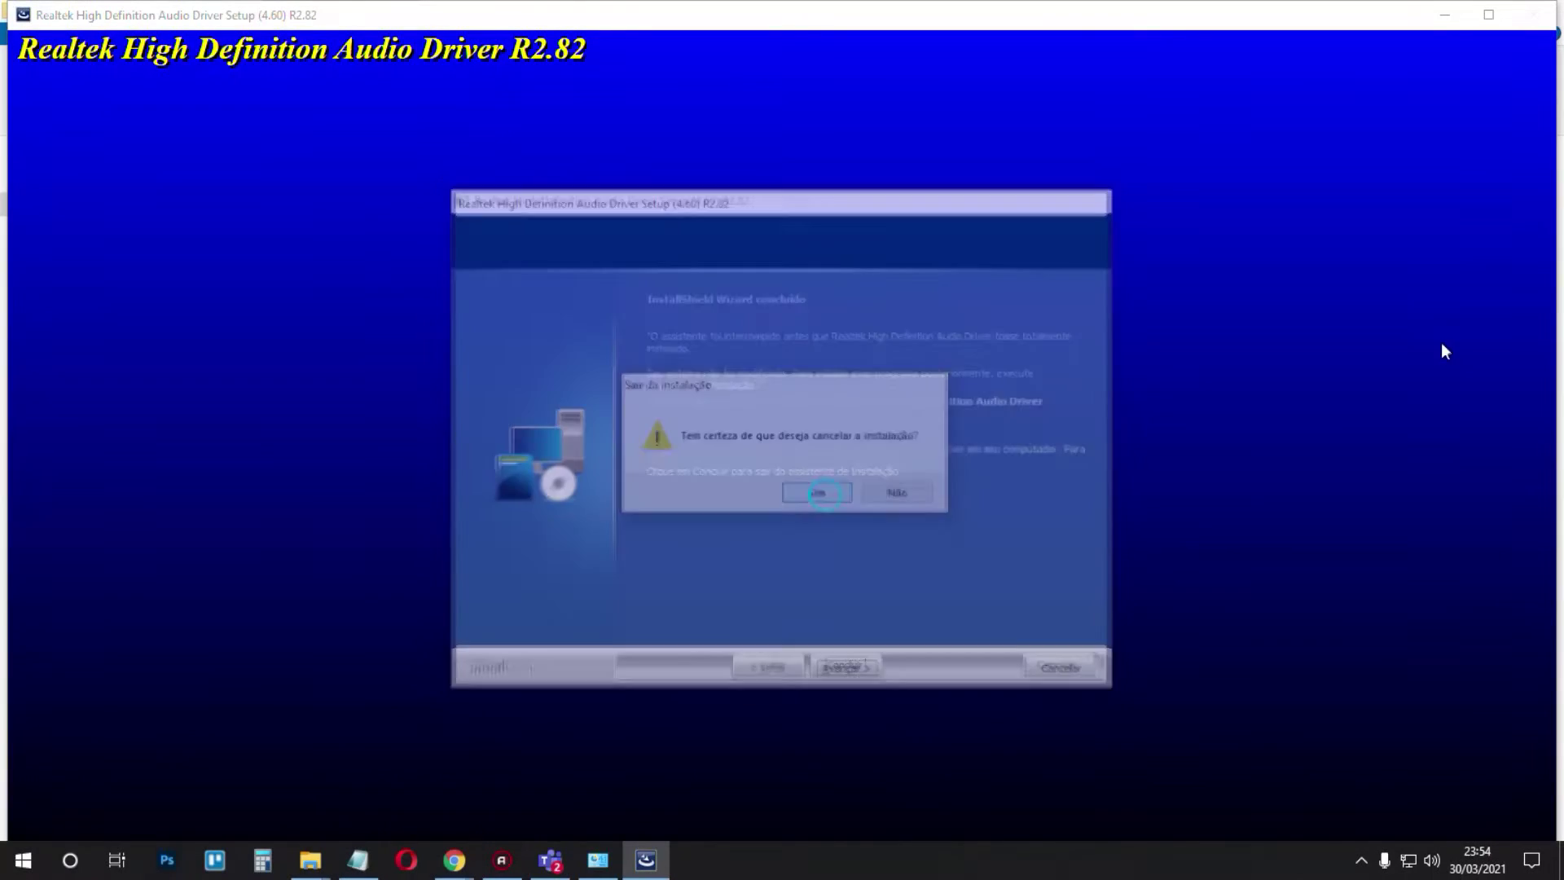
click(848, 673)
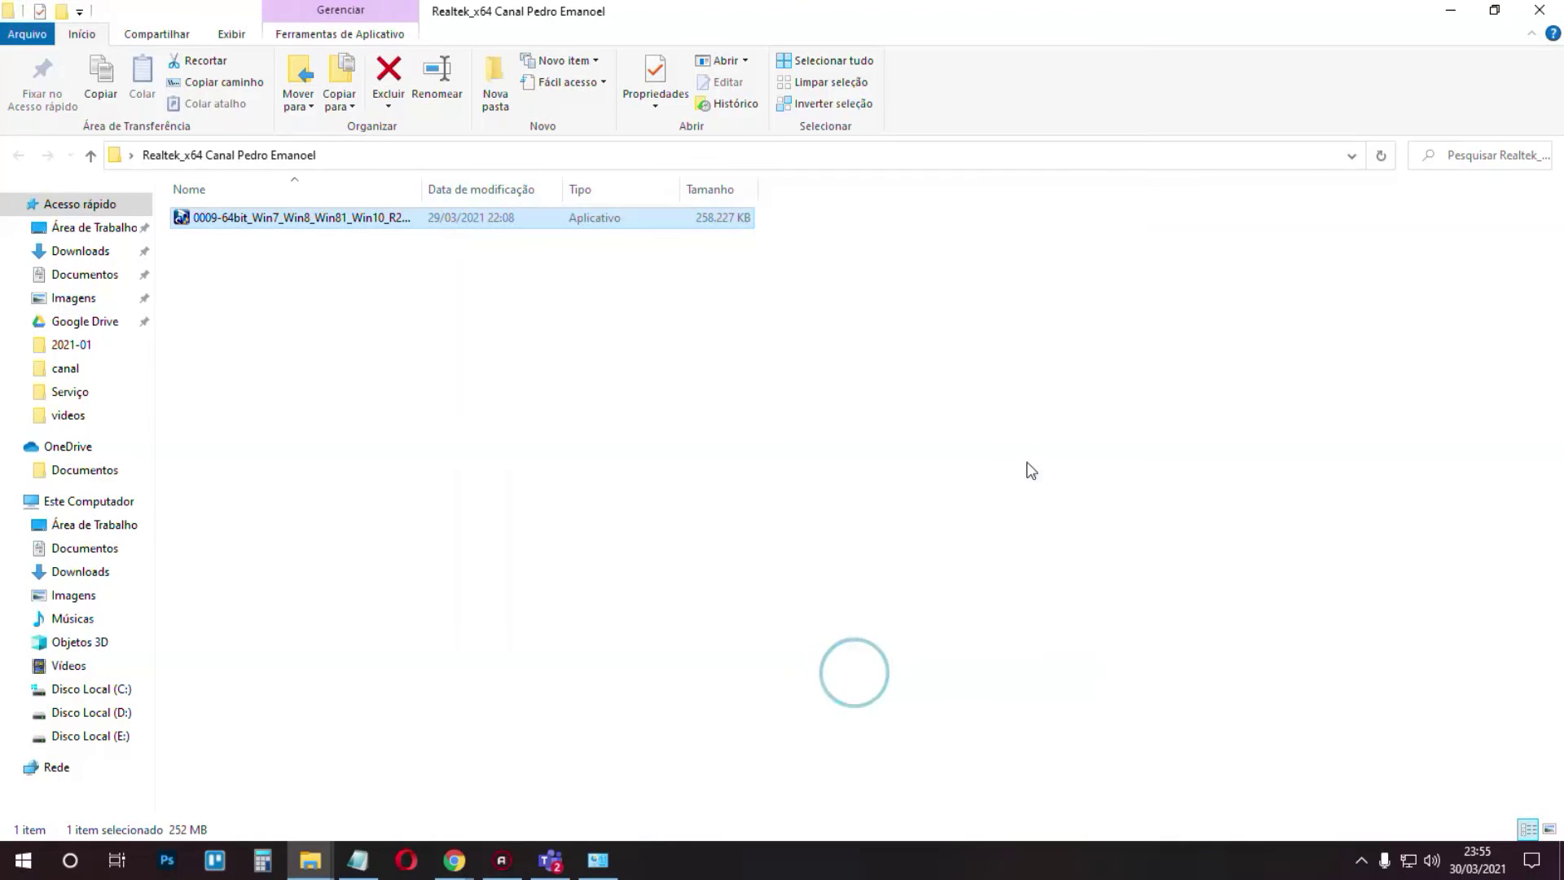
Close the Realtek_x64 folder, return to Hardware e Sons and show the recording devices in the Som dialog.
click(1544, 12)
click(598, 859)
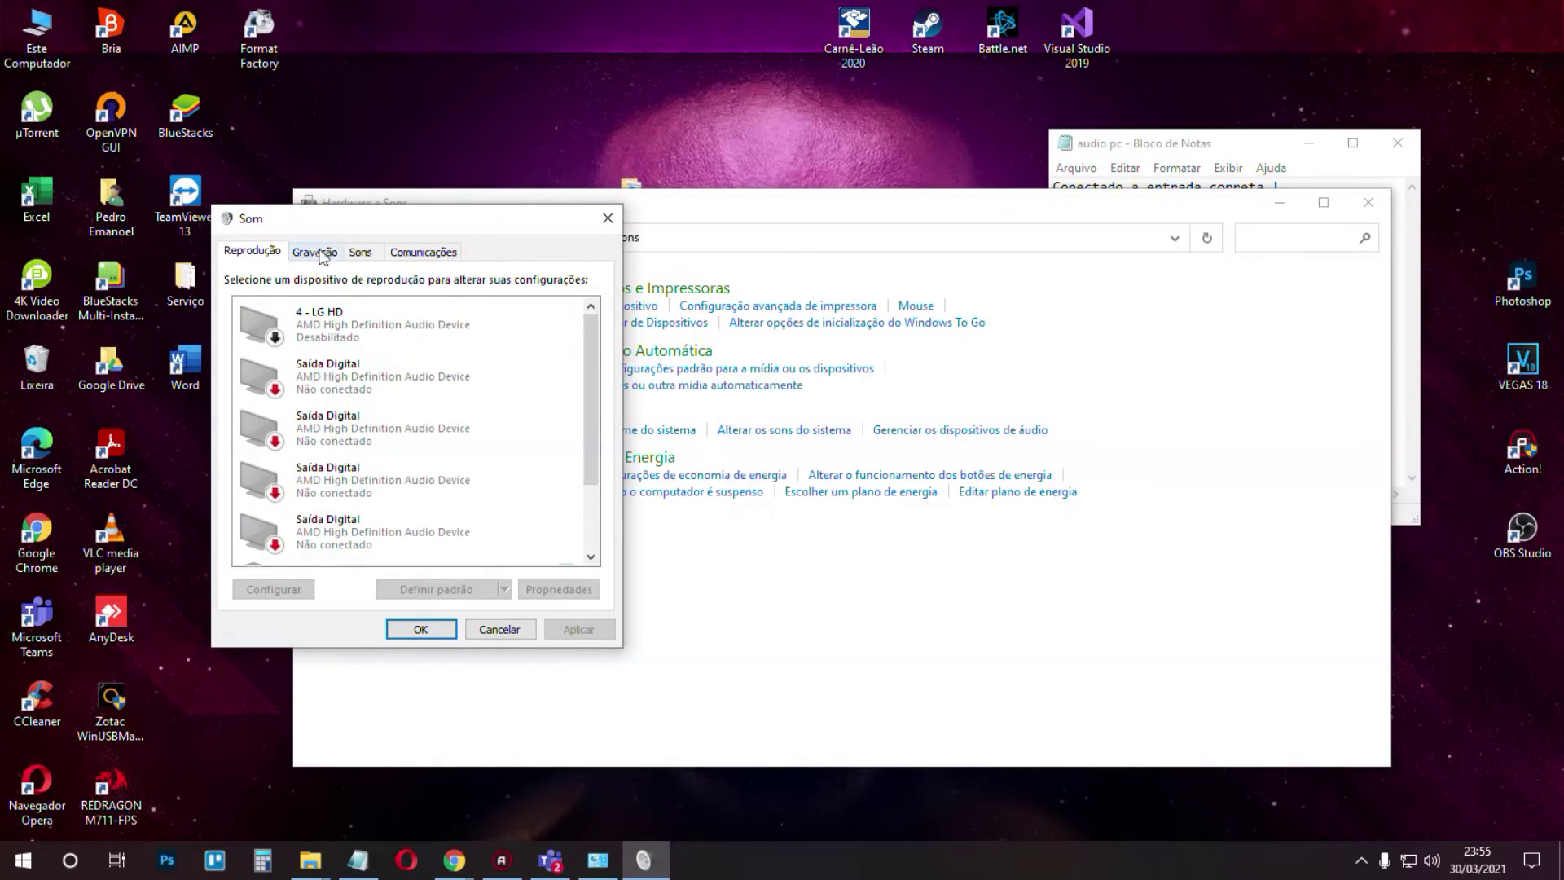
click(321, 254)
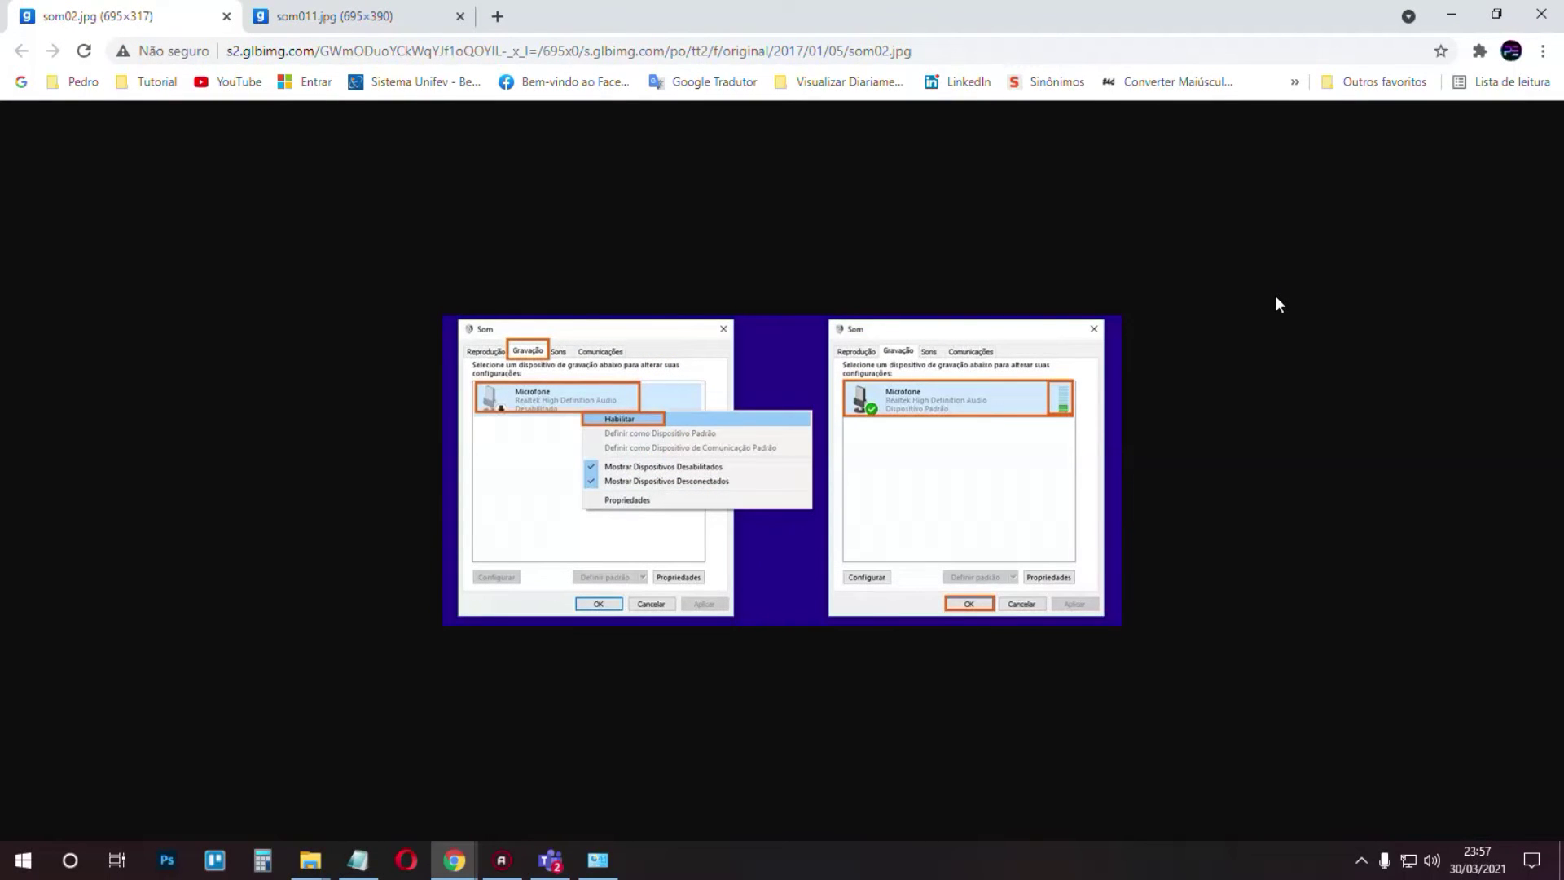
Minimise the Chrome window with the microphone reference images and open the Windows sound settings.
click(598, 860)
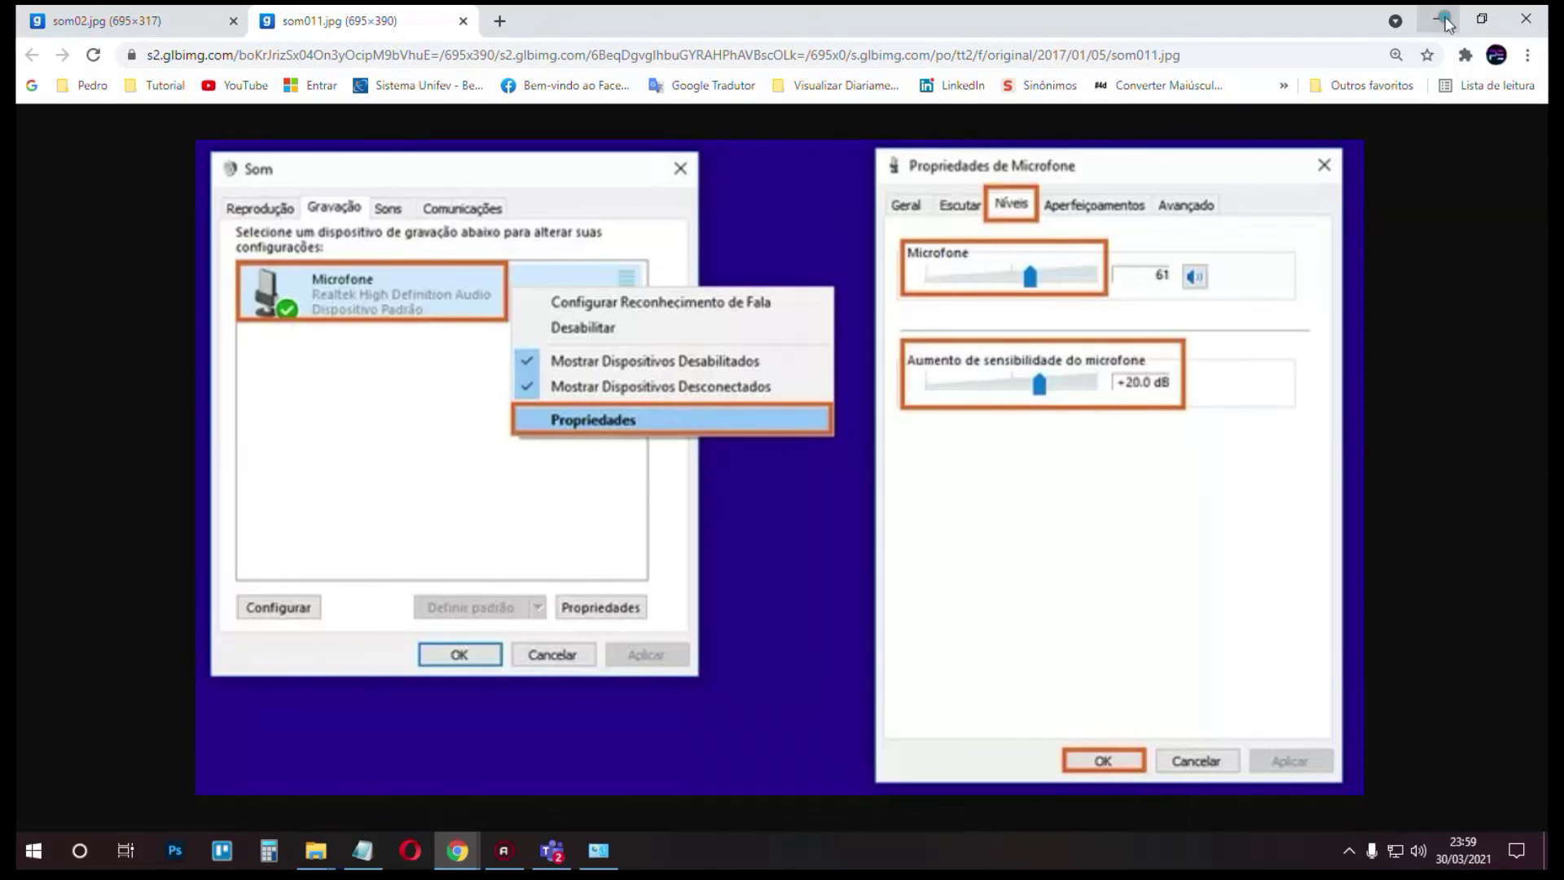
click(1443, 18)
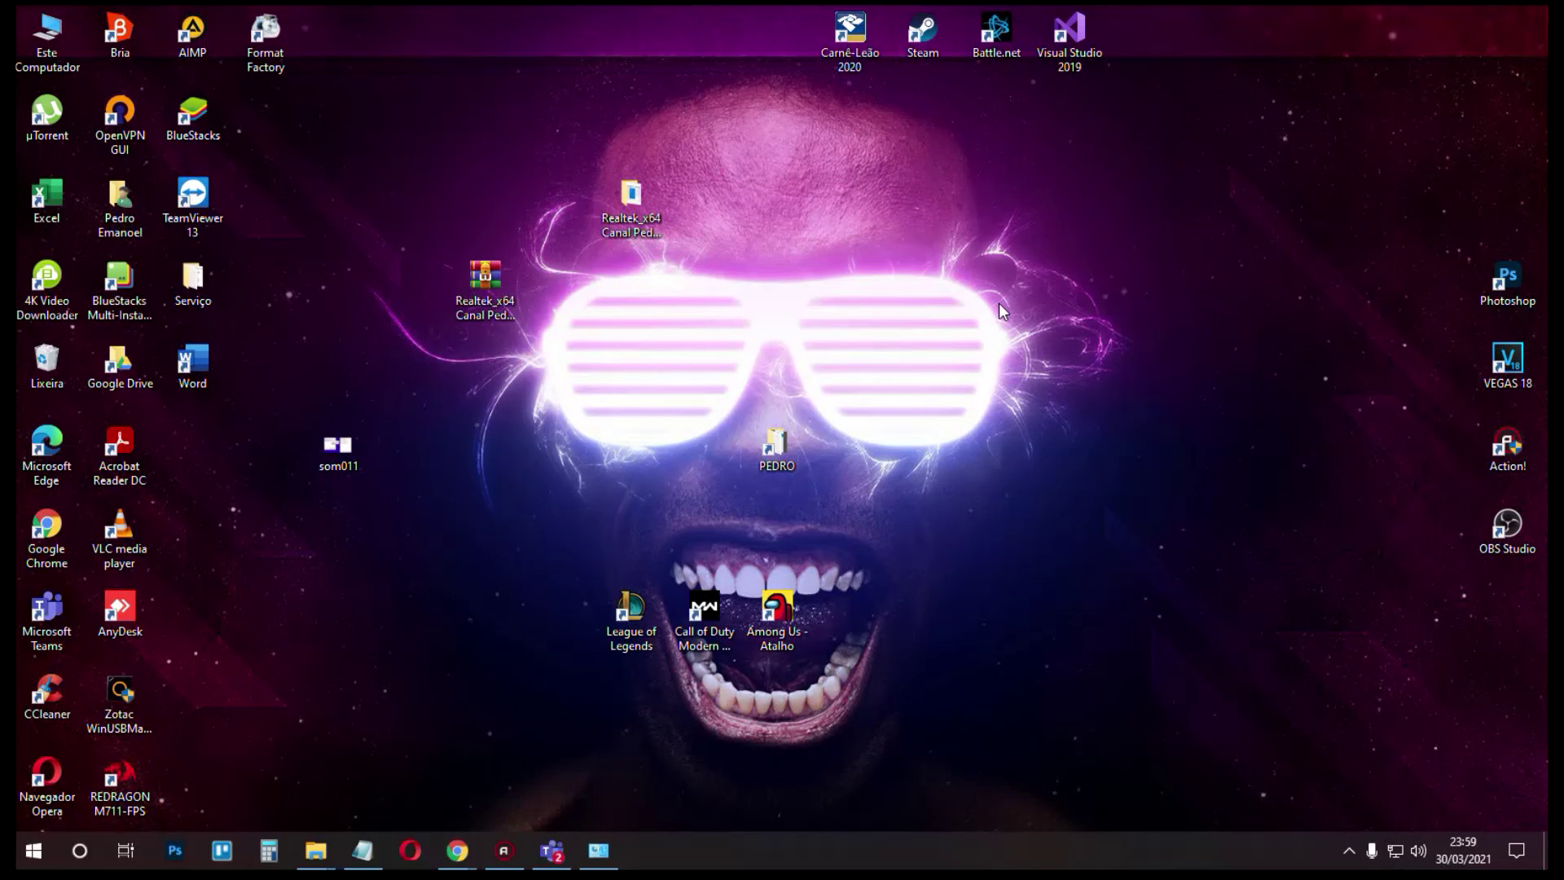
right_click(1421, 859)
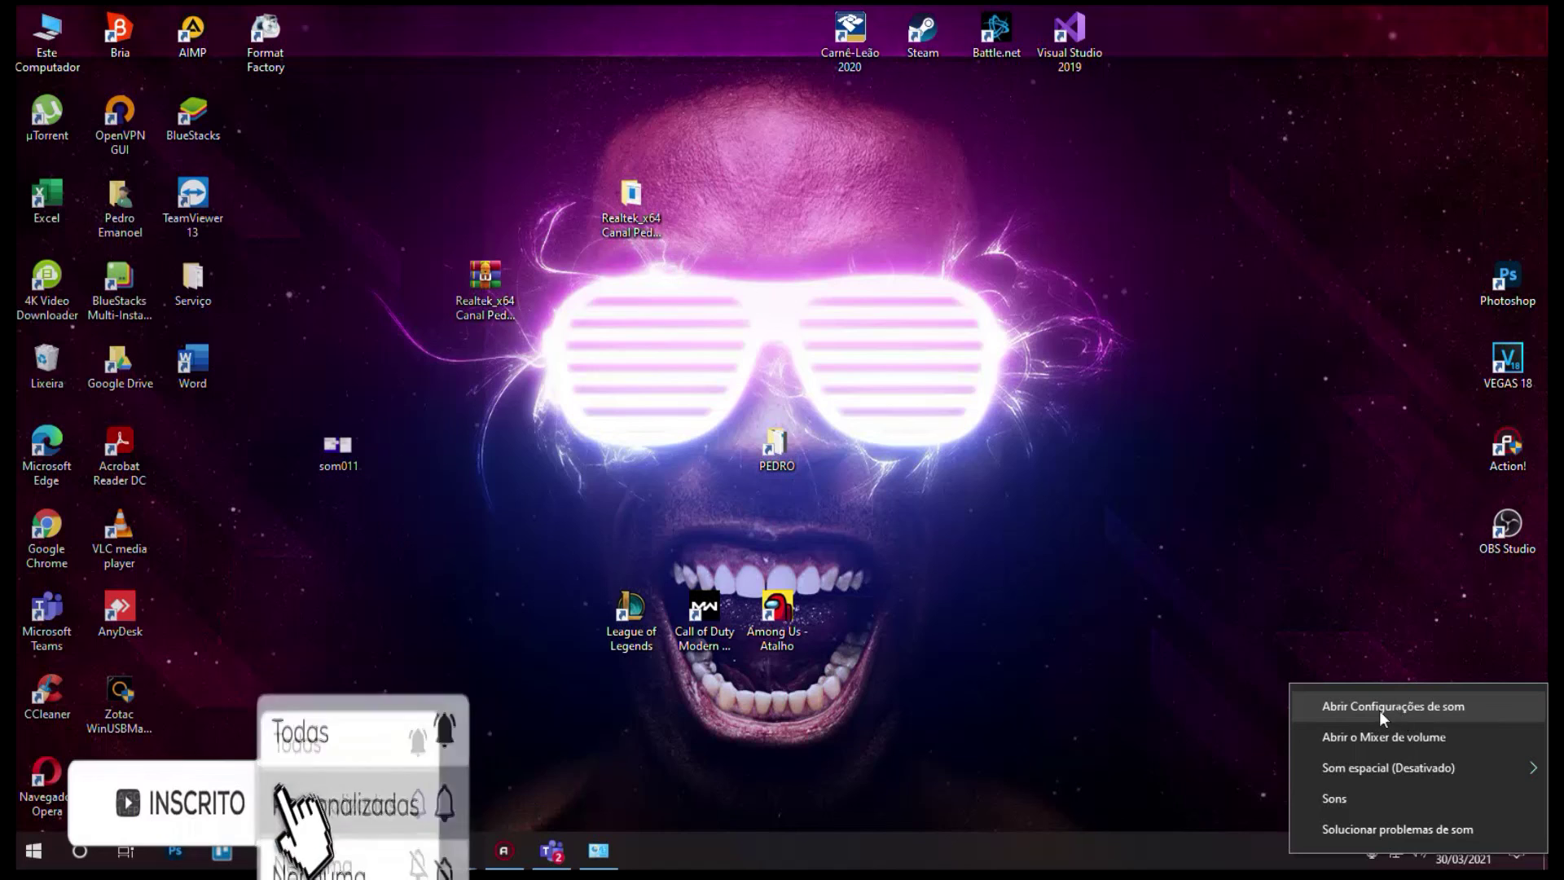
click(1409, 702)
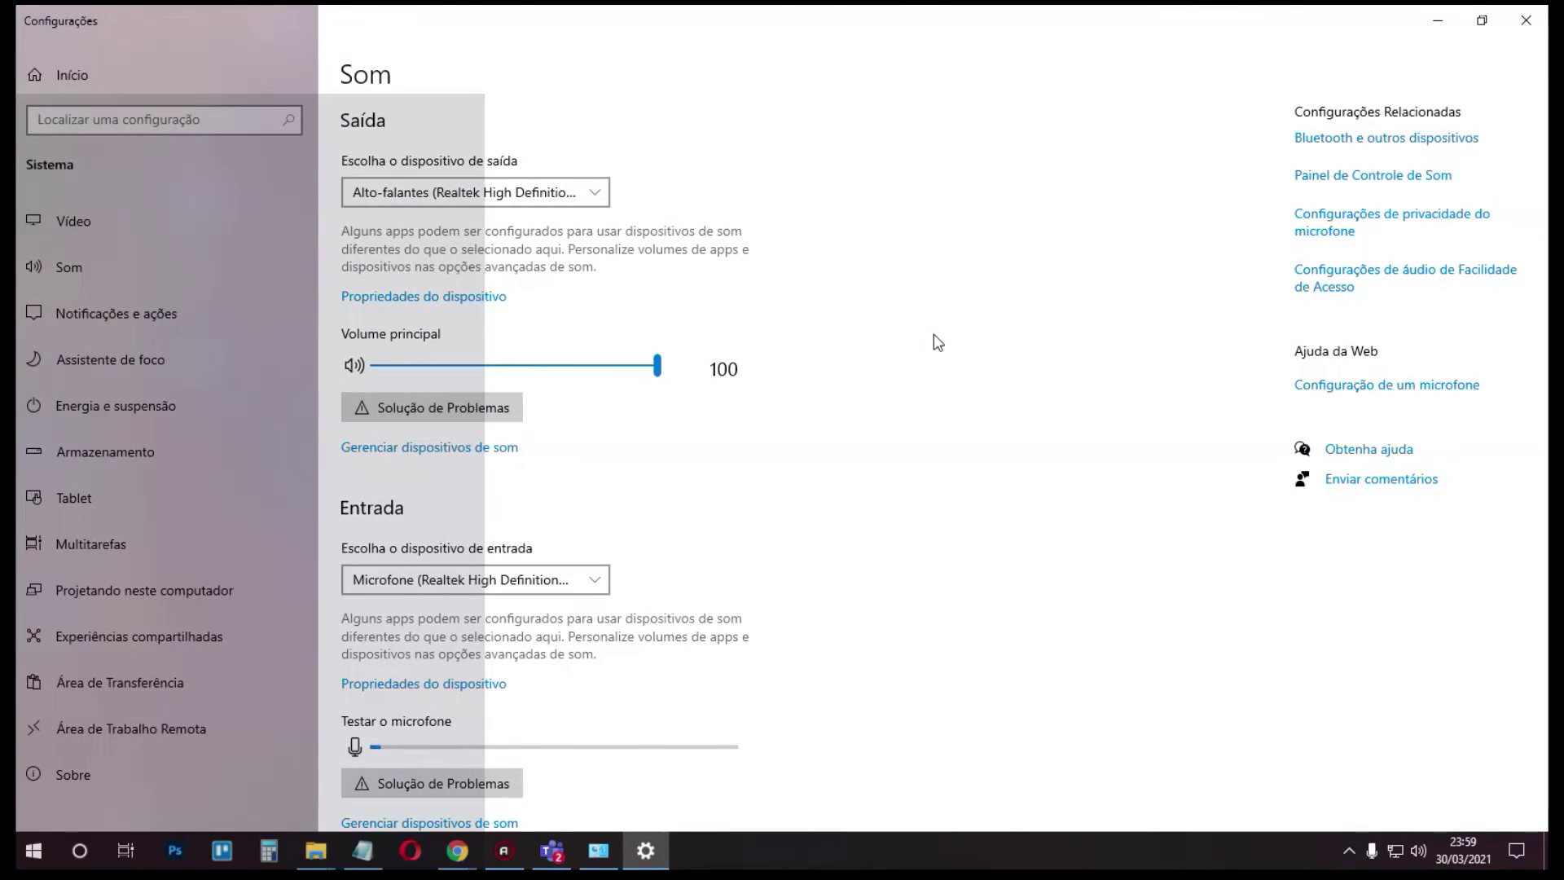
Choose Microfone (Realtek High Definition Audio) as the input device in the sound settings.
scroll(921, 321, down, 3)
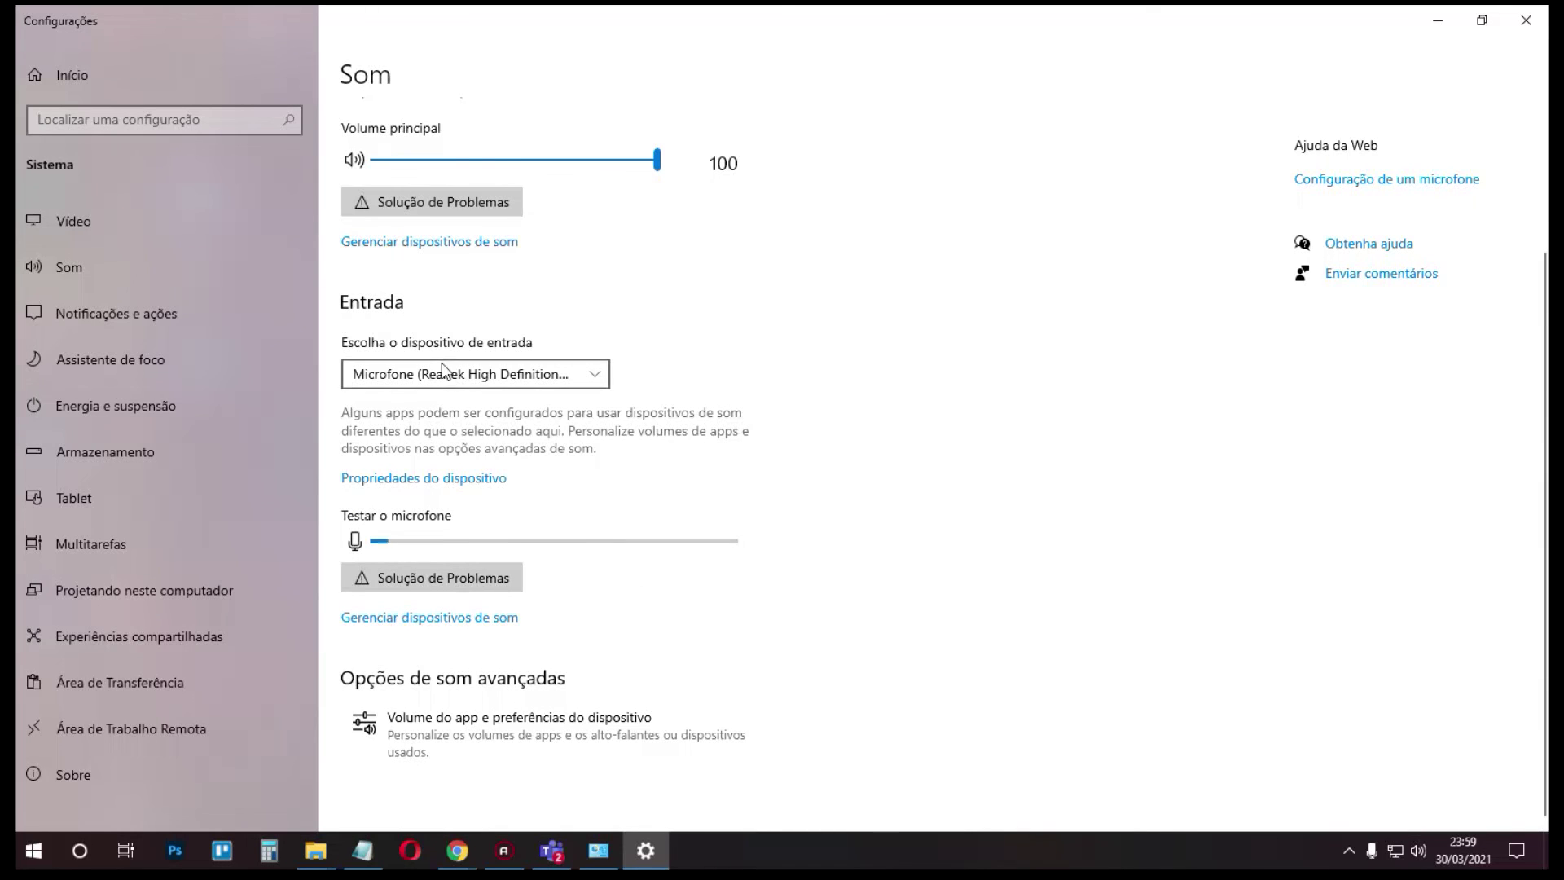
scroll(442, 370, up, 3)
scroll(450, 405, down, 3)
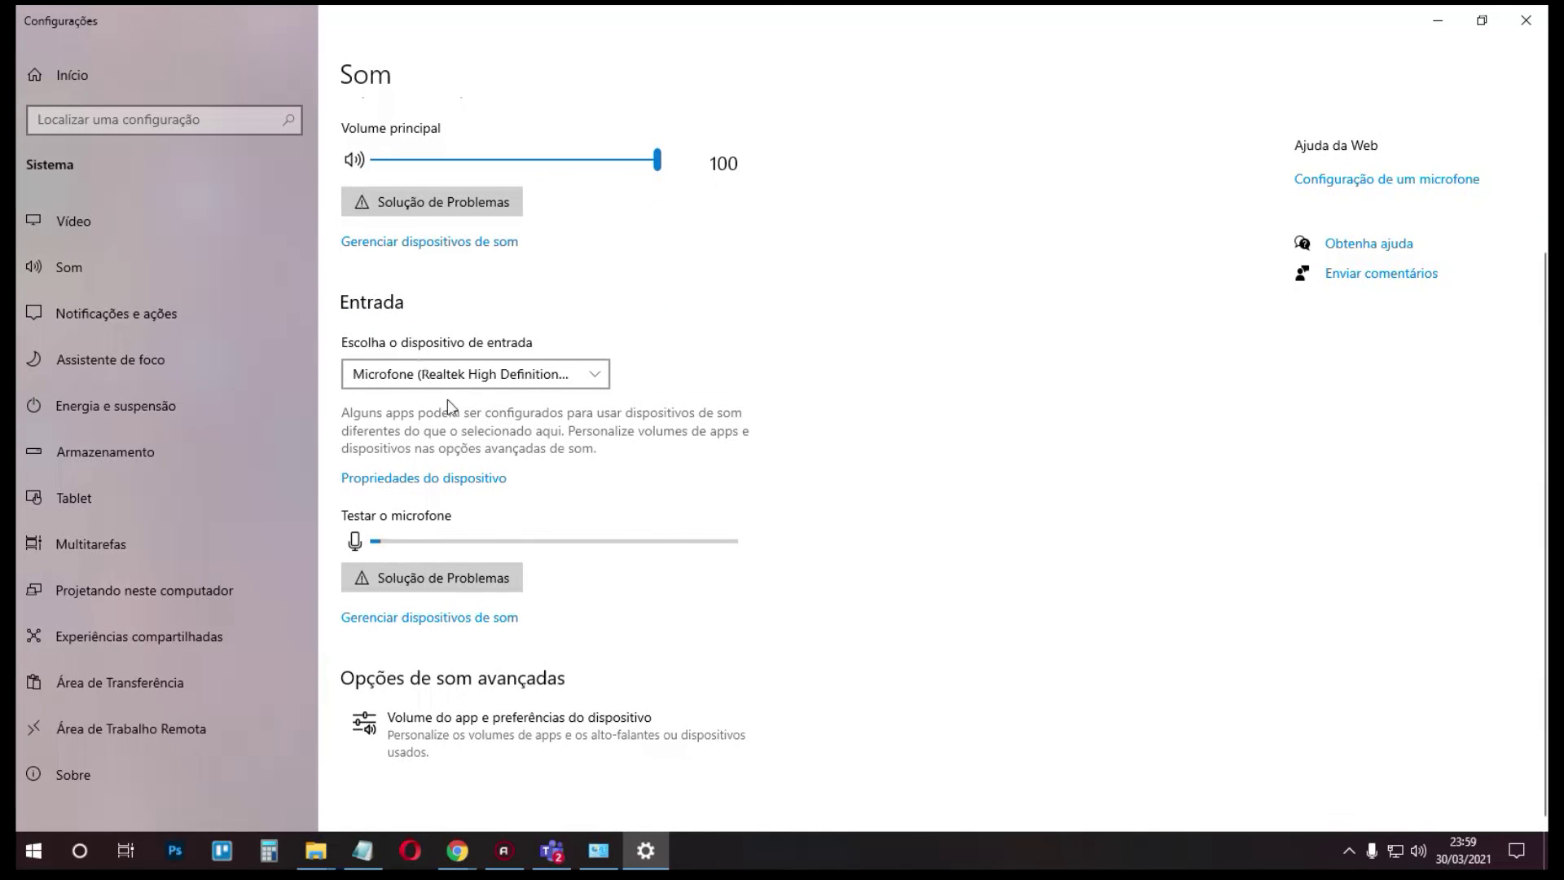
click(493, 377)
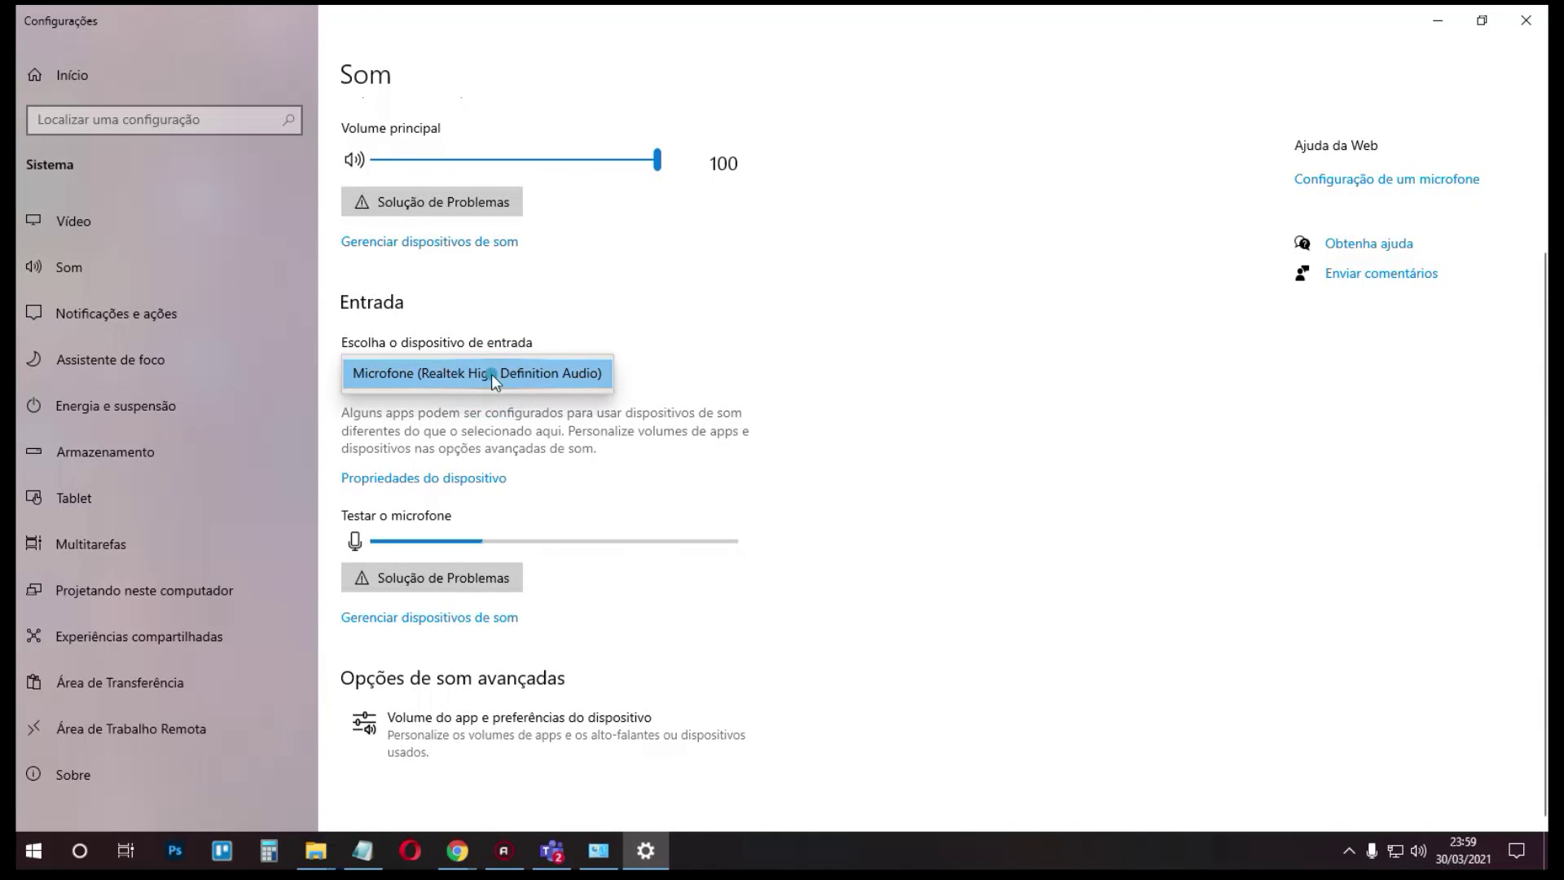
click(491, 374)
click(486, 375)
click(486, 375)
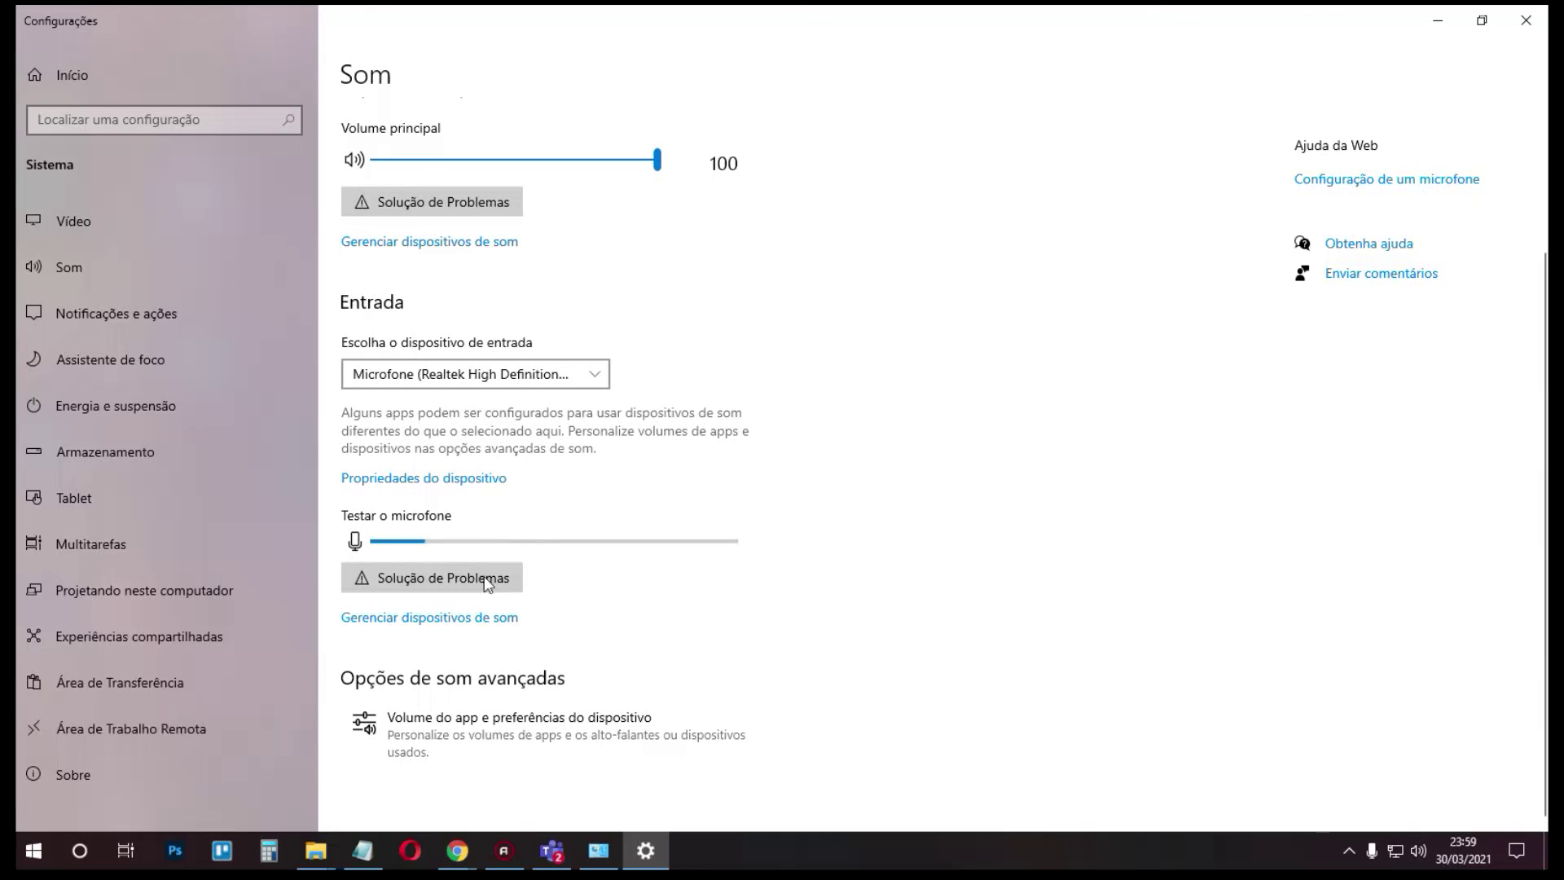
Open the sound device management page from the input section, show the Realtek Microfone's enable/disable option and return to Som.
click(444, 621)
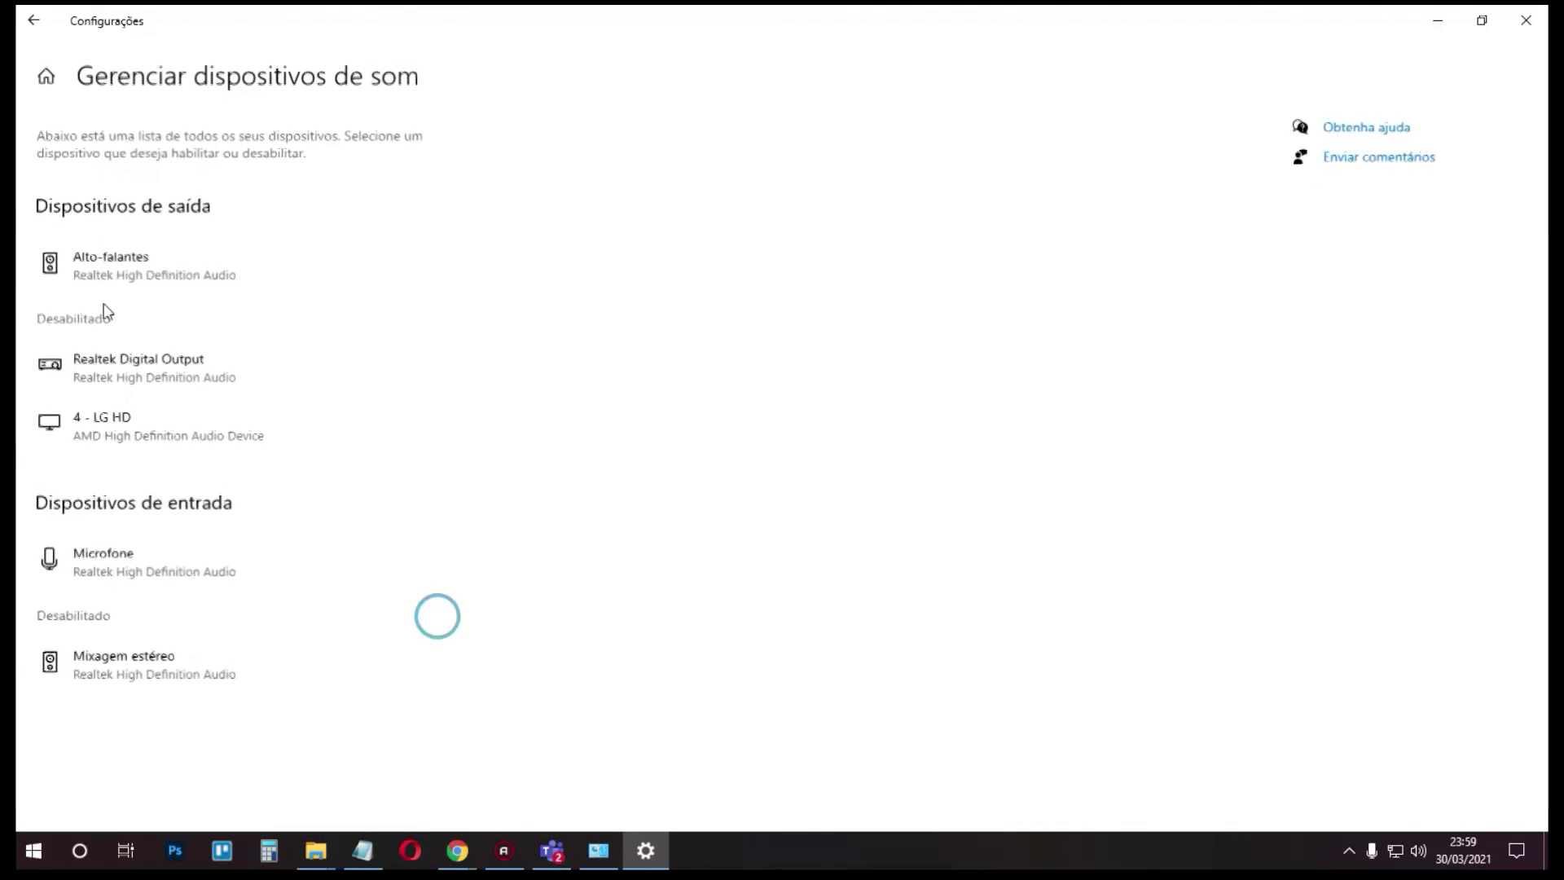
click(163, 561)
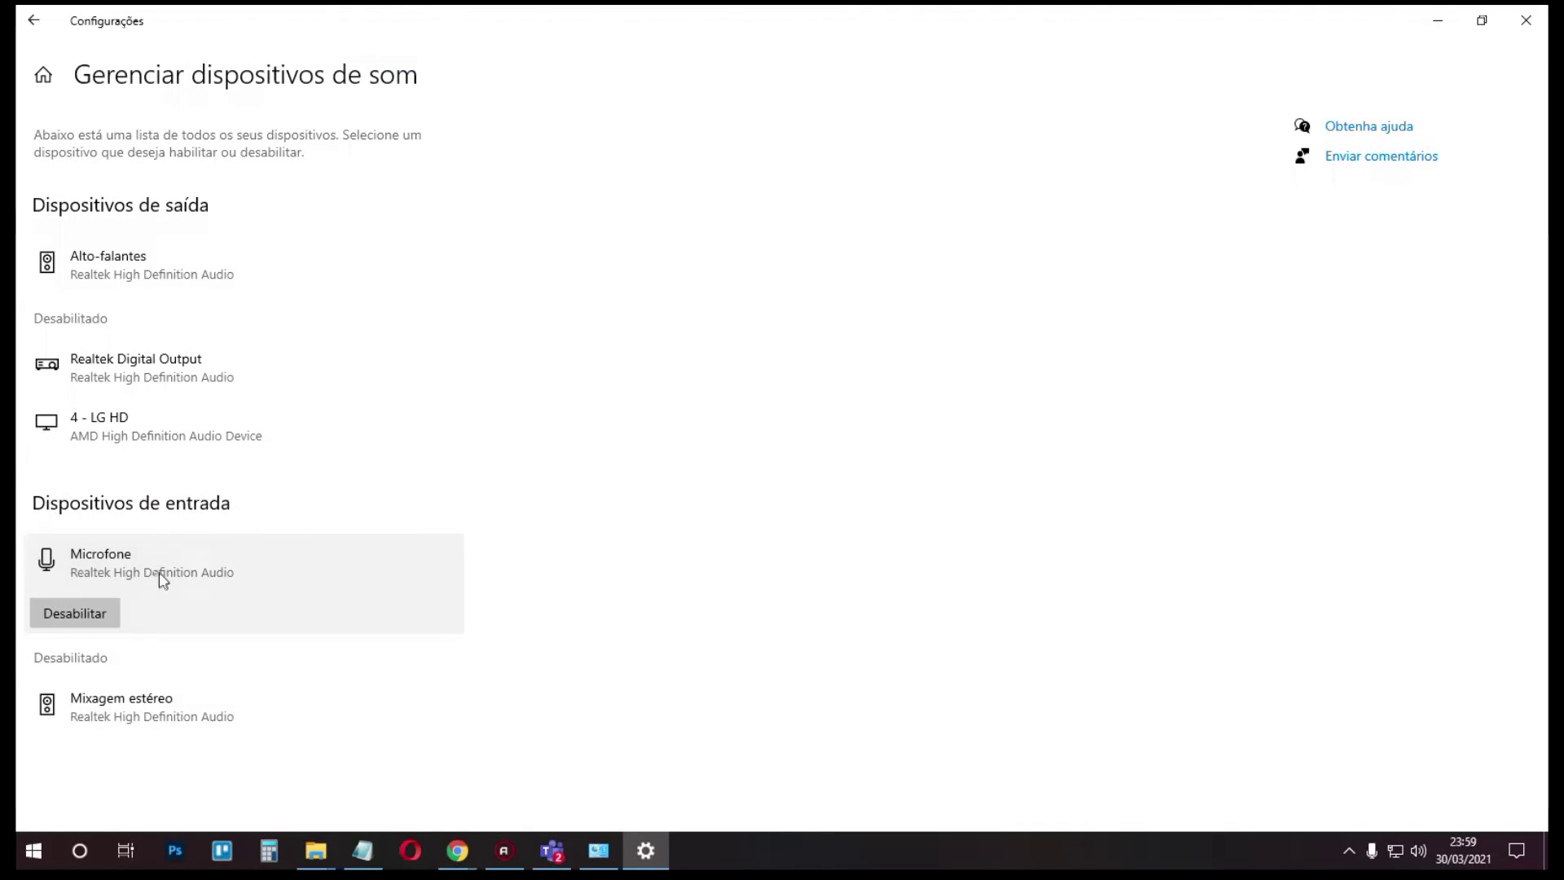
click(111, 610)
click(33, 21)
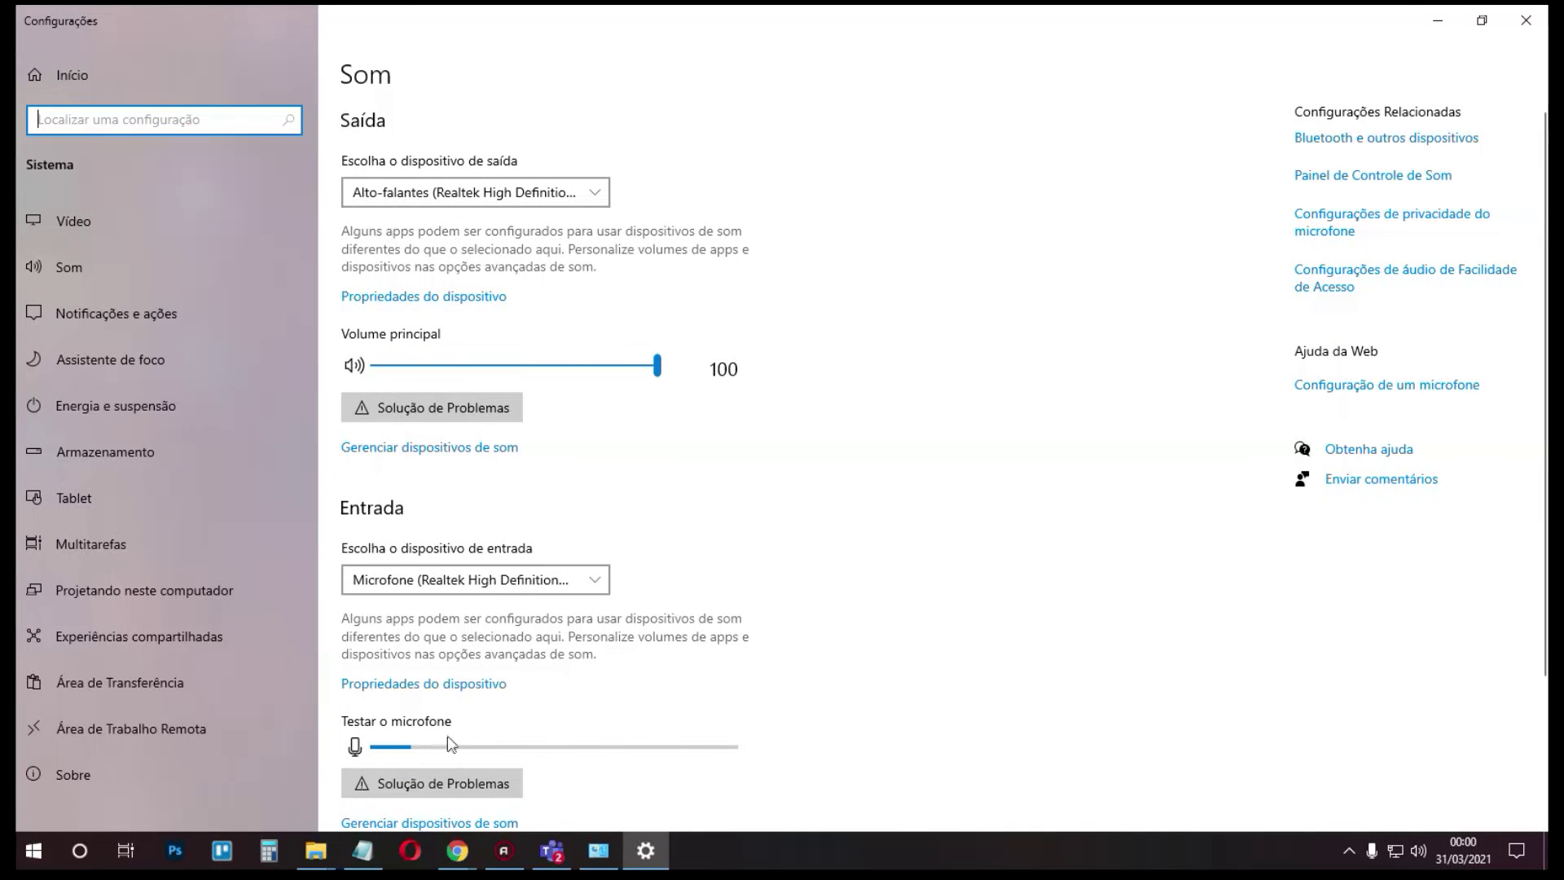
Open the input microphone's device properties, check its volume level, return to Som and close the settings window.
scroll(698, 673, down, 3)
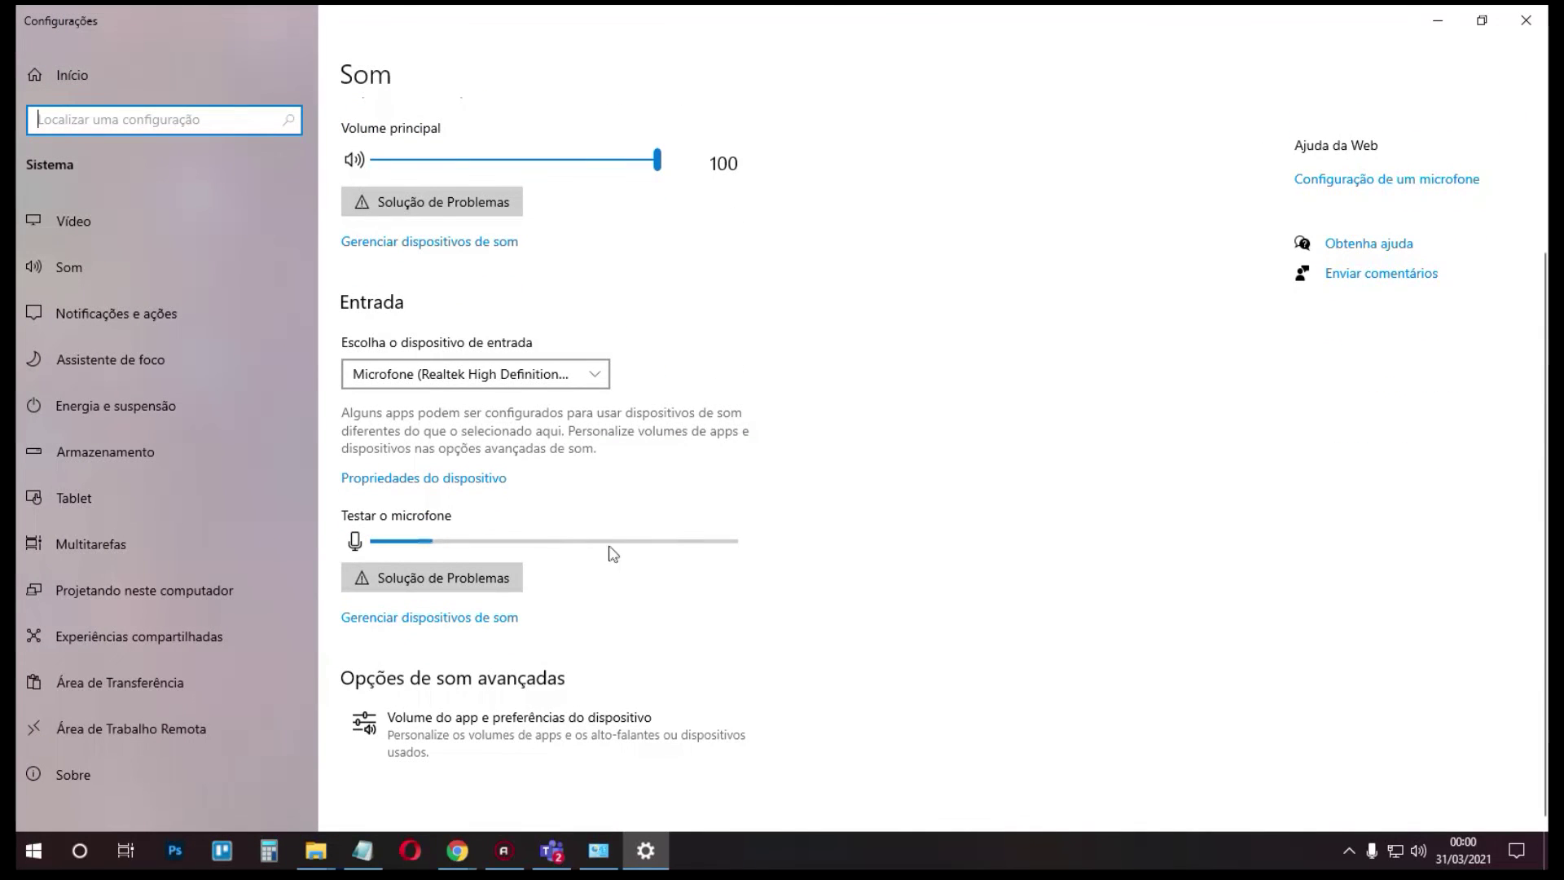
click(446, 481)
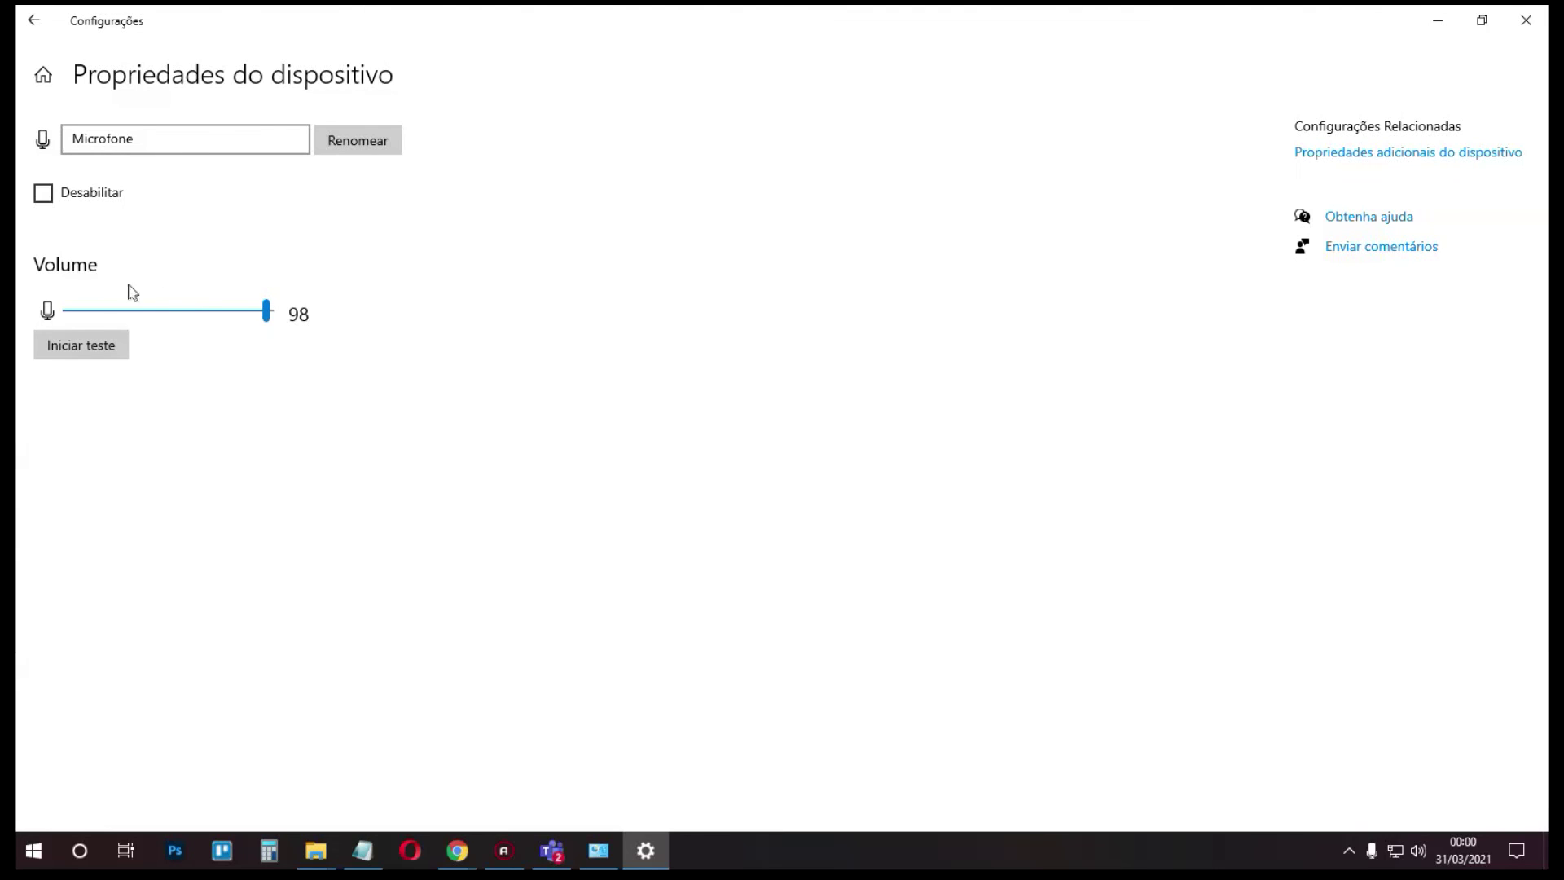
click(265, 318)
click(33, 20)
key(alt+F4)
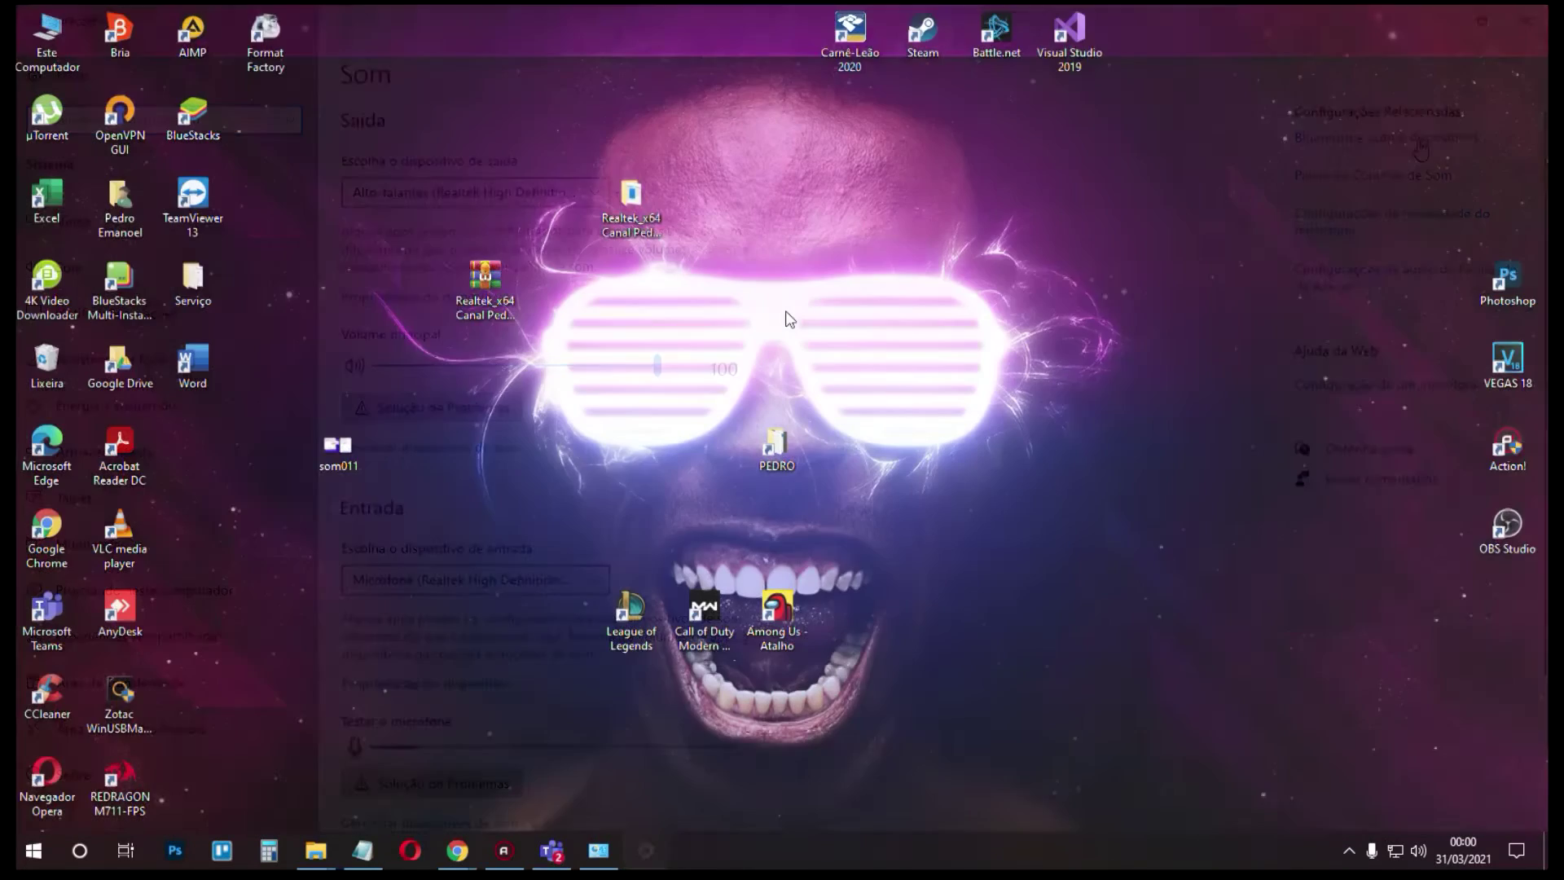